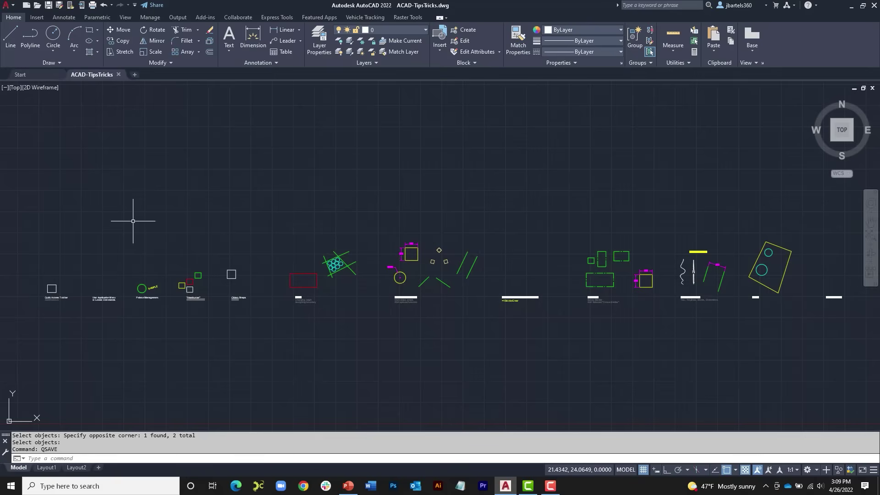
{"action": "left_click", "coordinate": [69, 253]}
{"action": "left_click", "coordinate": [40, 306]}
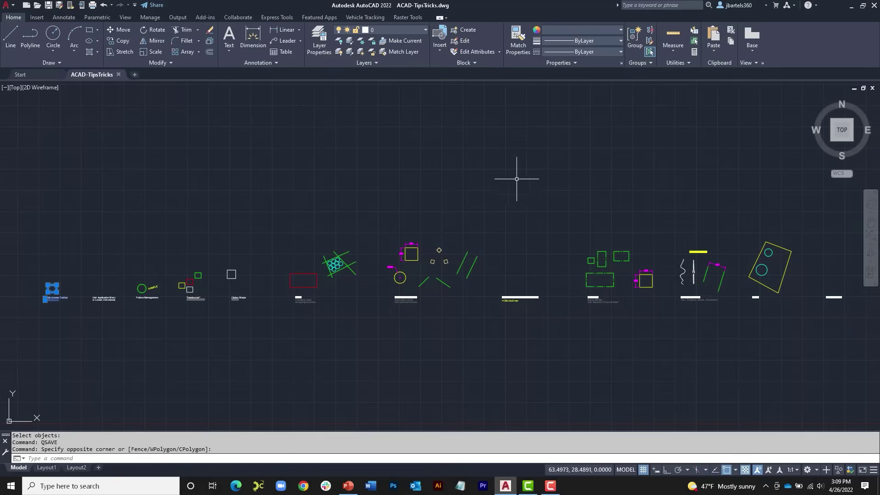
{"action": "mouse_move", "coordinate": [845, 133]}
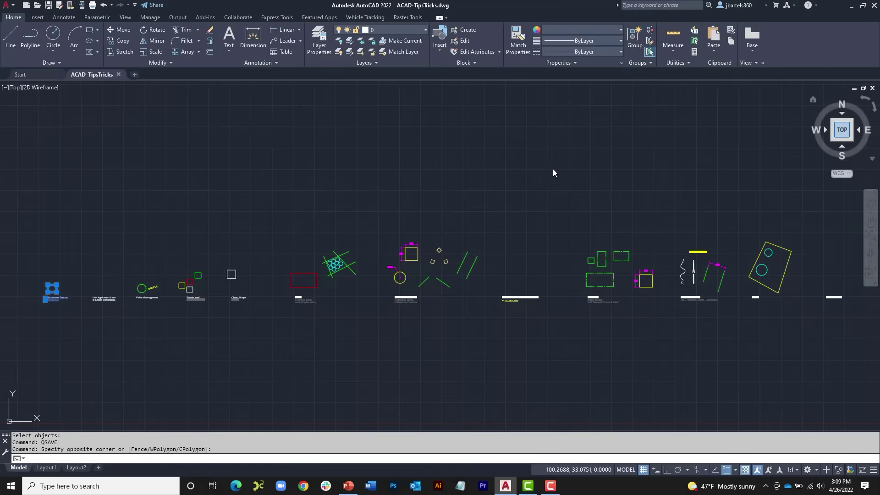
{"action": "key", "text": "Escape"}
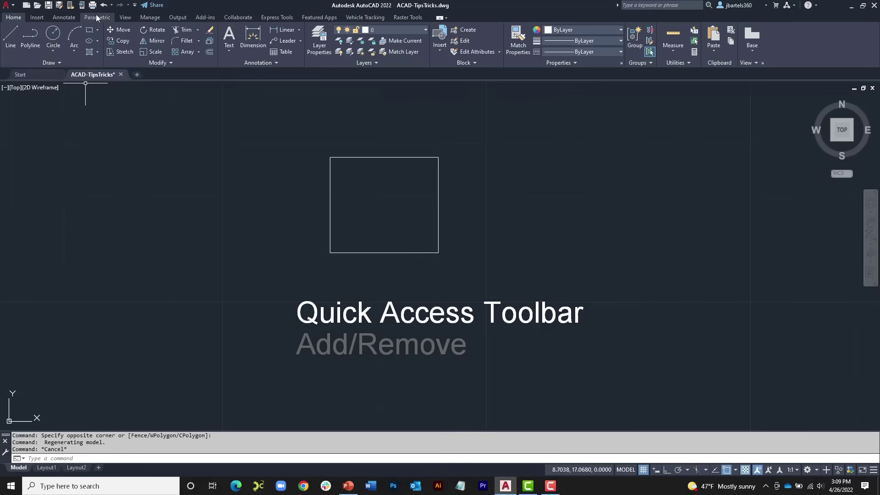
- Add the Workspace switcher to the Quick Access Toolbar and view its list of available workspaces
{"action": "left_click", "coordinate": [136, 6]}
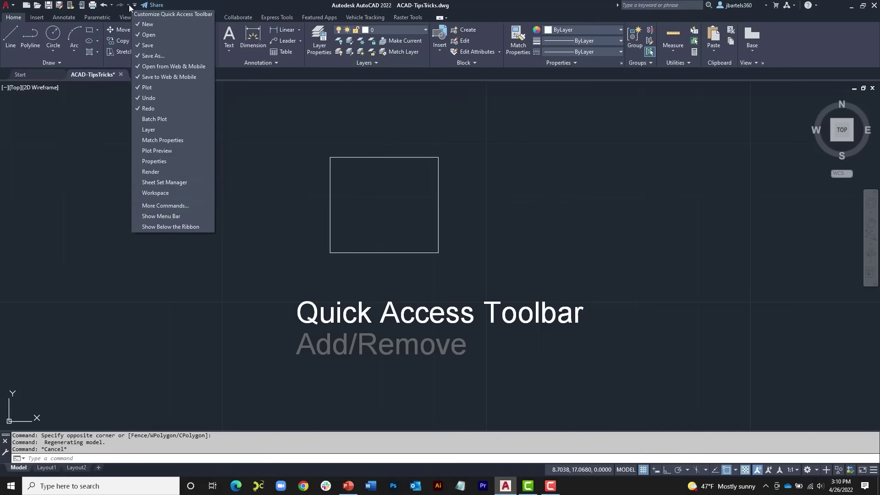
{"action": "left_click", "coordinate": [137, 193]}
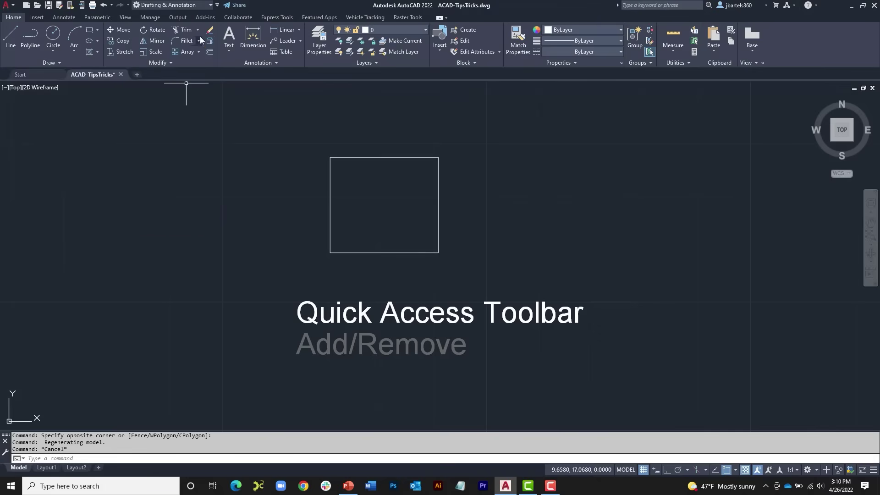
{"action": "left_click", "coordinate": [211, 5]}
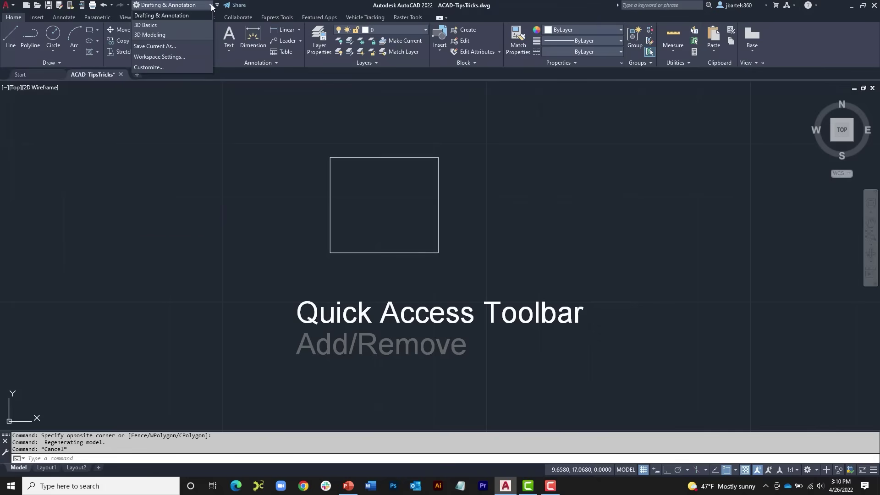
{"action": "left_click", "coordinate": [212, 6]}
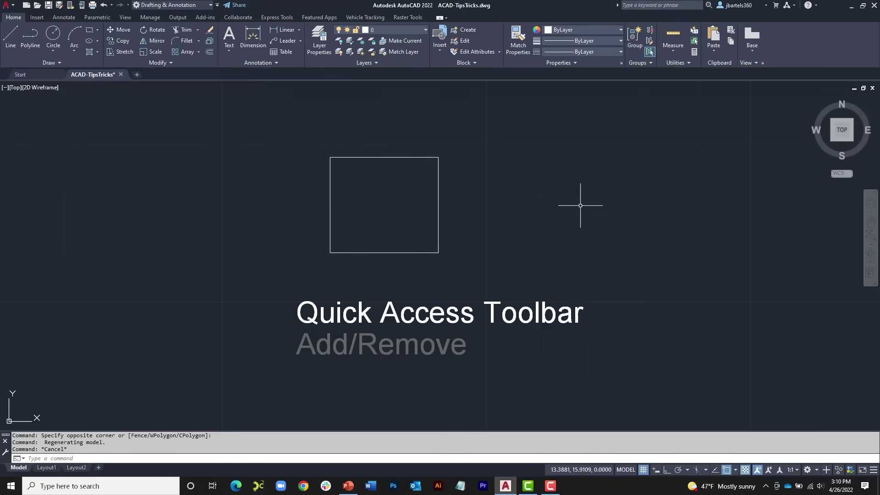
- View the workspace options offered in the status bar, and remove the Workspace switcher from the Quick Access Toolbar
{"action": "left_click", "coordinate": [818, 471]}
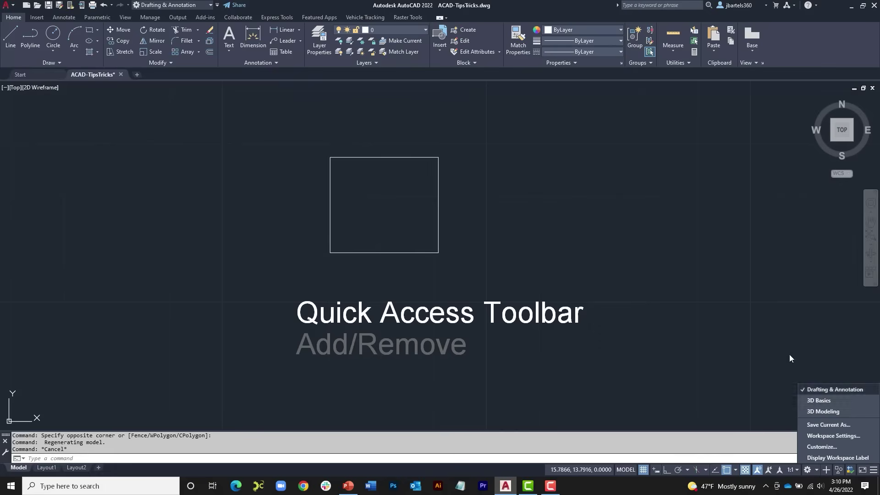
{"action": "left_click", "coordinate": [550, 219]}
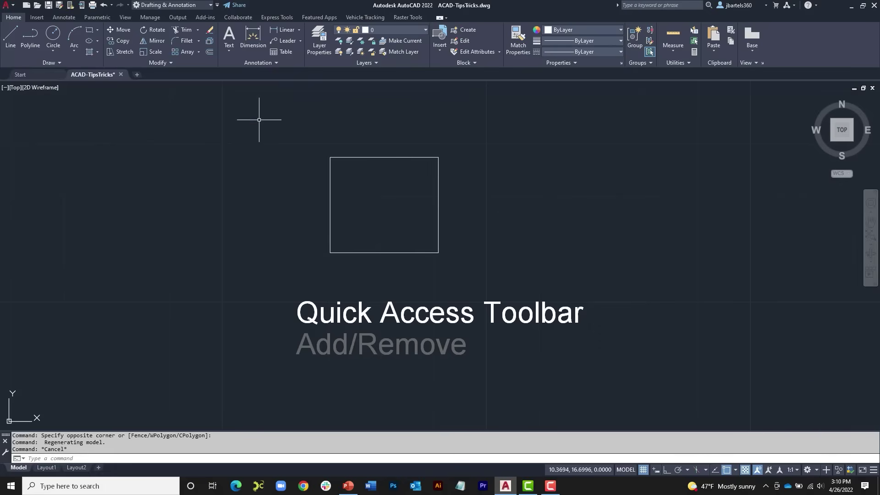
{"action": "left_click", "coordinate": [217, 5]}
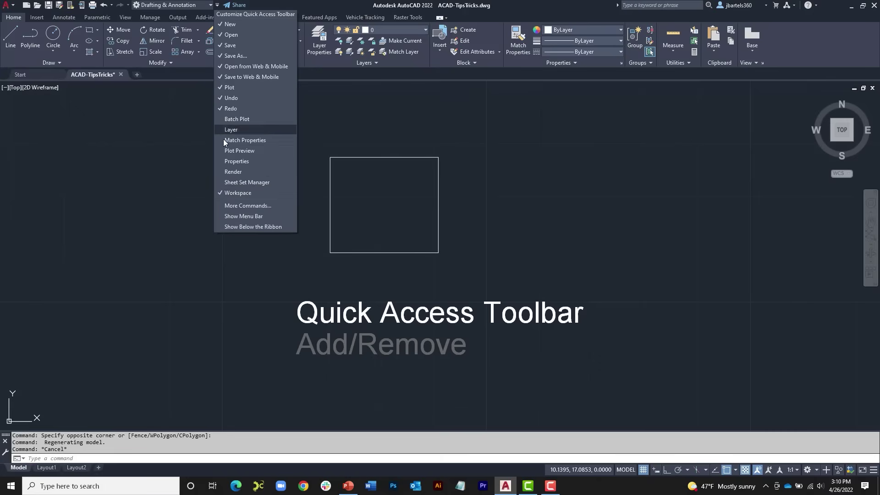
{"action": "left_click", "coordinate": [220, 193]}
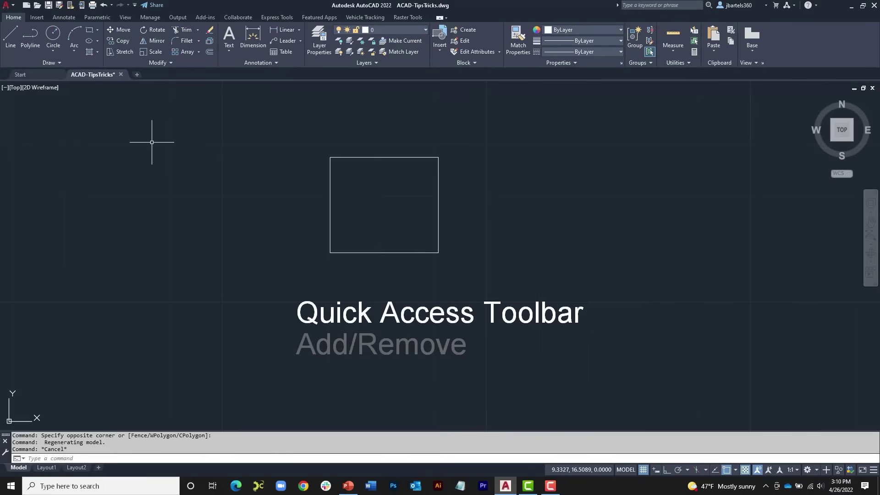
- Add the Circle tool from the ribbon to the Quick Access Toolbar and view its circle creation options
{"action": "right_click", "coordinate": [53, 33]}
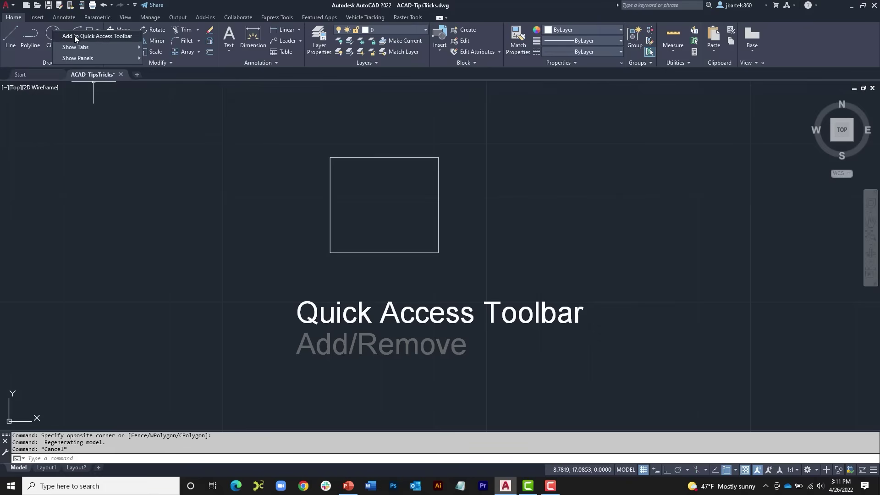
{"action": "left_click", "coordinate": [74, 35]}
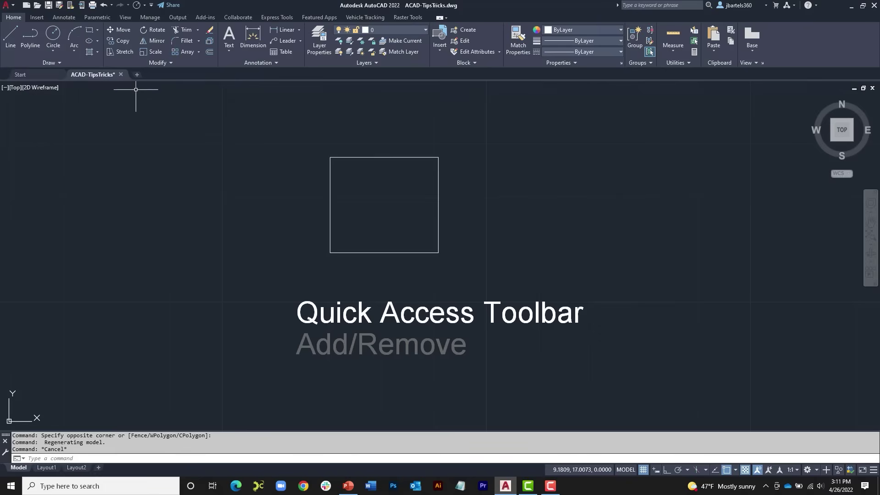
{"action": "left_click", "coordinate": [145, 5]}
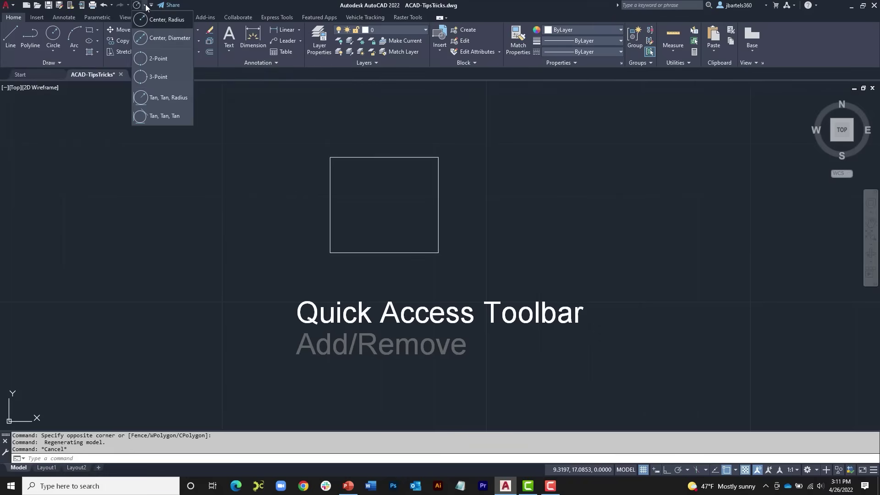
{"action": "left_click", "coordinate": [118, 108]}
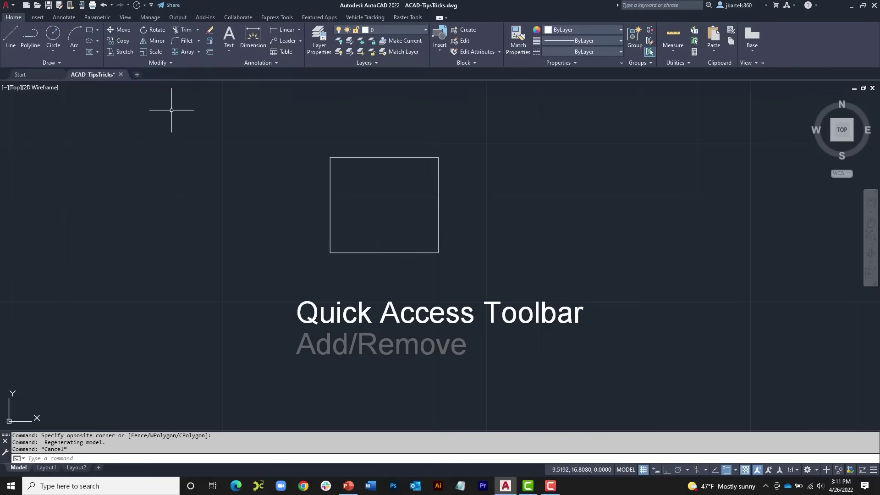
- Remove the Circle tool from the Quick Access Toolbar
{"action": "right_click", "coordinate": [136, 6]}
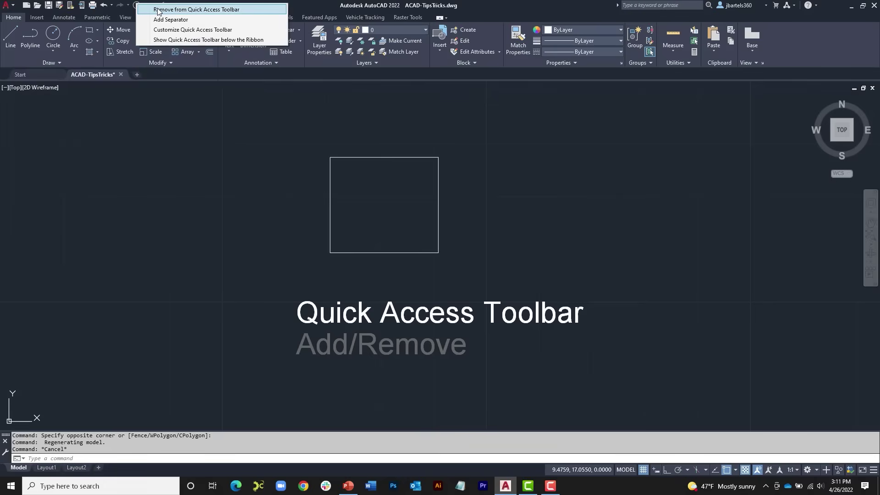
{"action": "left_click", "coordinate": [158, 9]}
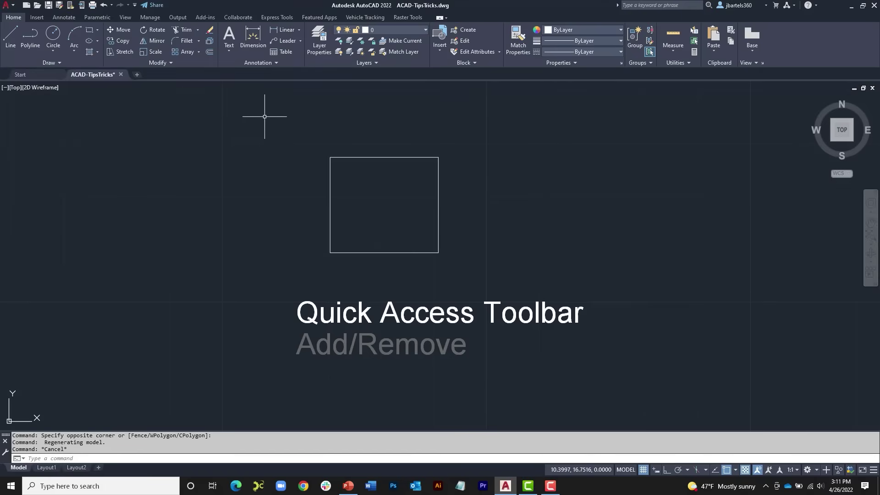
- Move the square above the Quick Access Toolbar heading to layer Det-1 and clear the selection
{"action": "middle_click_drag", "start_coordinate": [338, 130], "coordinate": [328, 159]}
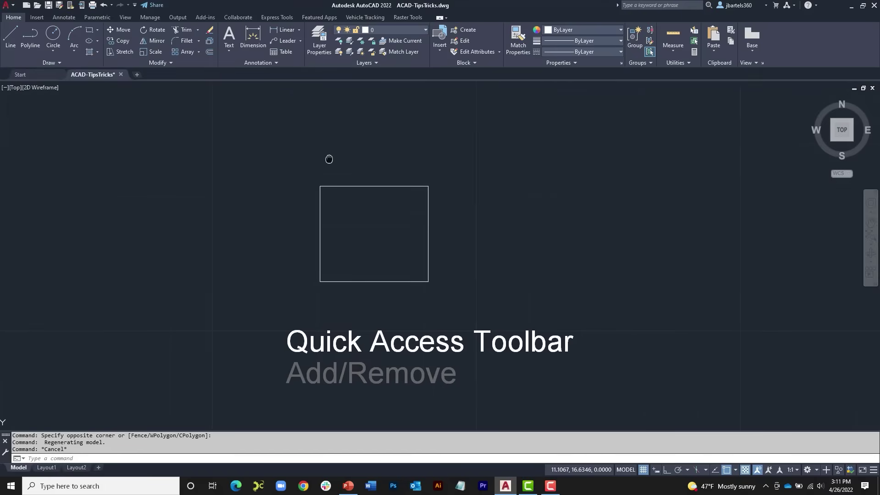
{"action": "left_click", "coordinate": [425, 29]}
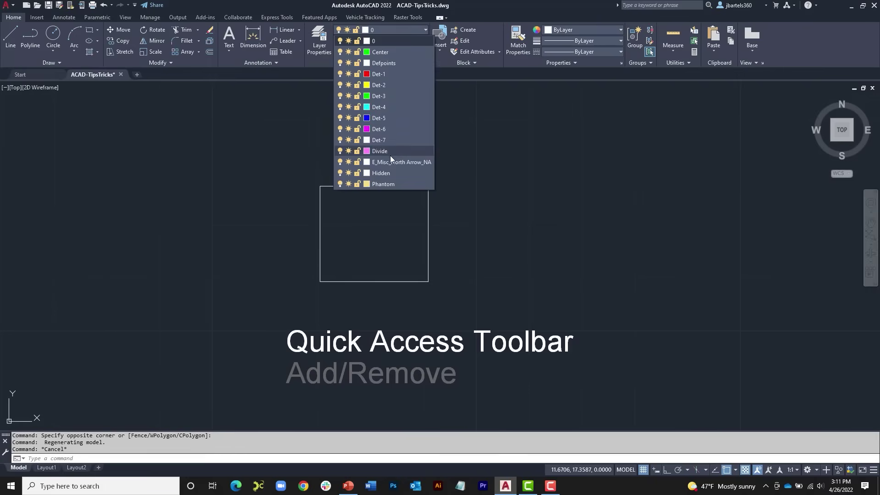
{"action": "left_click", "coordinate": [441, 198]}
{"action": "left_click", "coordinate": [406, 204]}
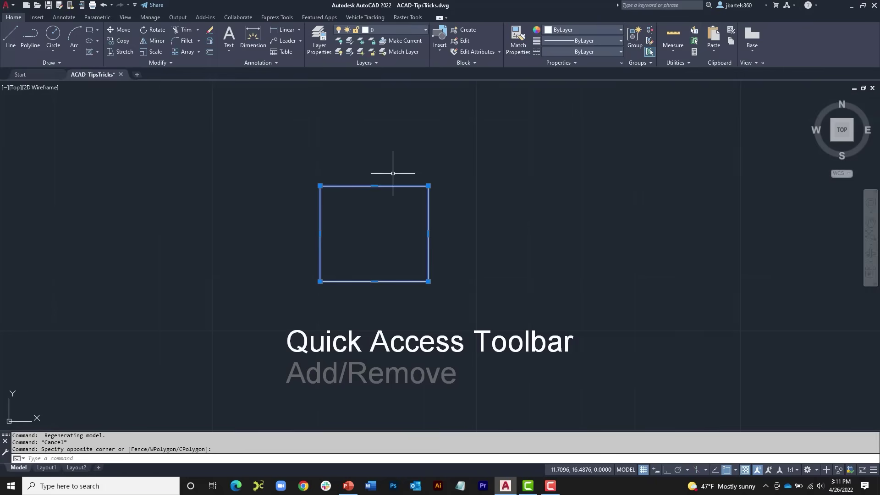
{"action": "left_click", "coordinate": [417, 29]}
{"action": "left_click", "coordinate": [388, 72]}
{"action": "key", "text": "Escape"}
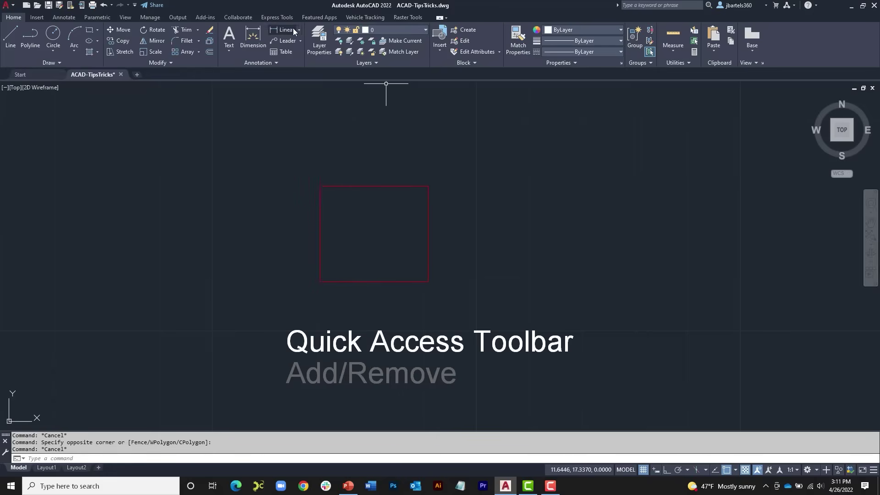
- Add the ribbon's layer list to the Quick Access Toolbar
{"action": "left_click", "coordinate": [279, 17]}
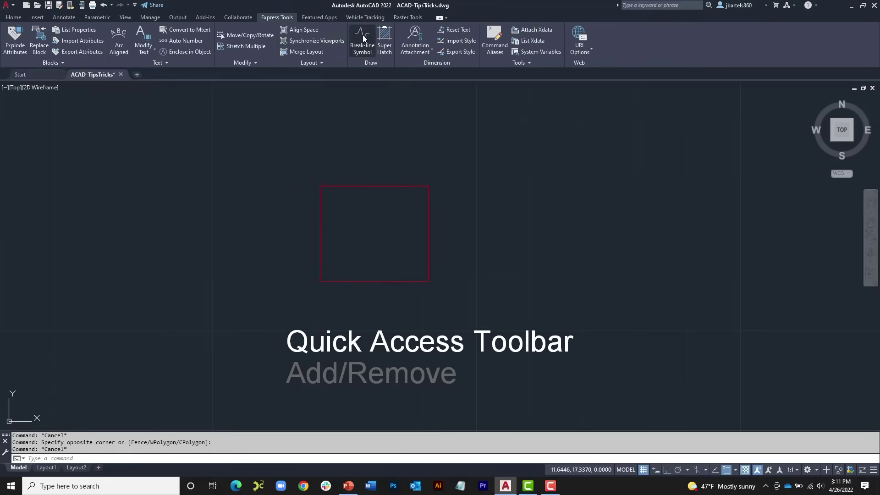
{"action": "left_click", "coordinate": [14, 17]}
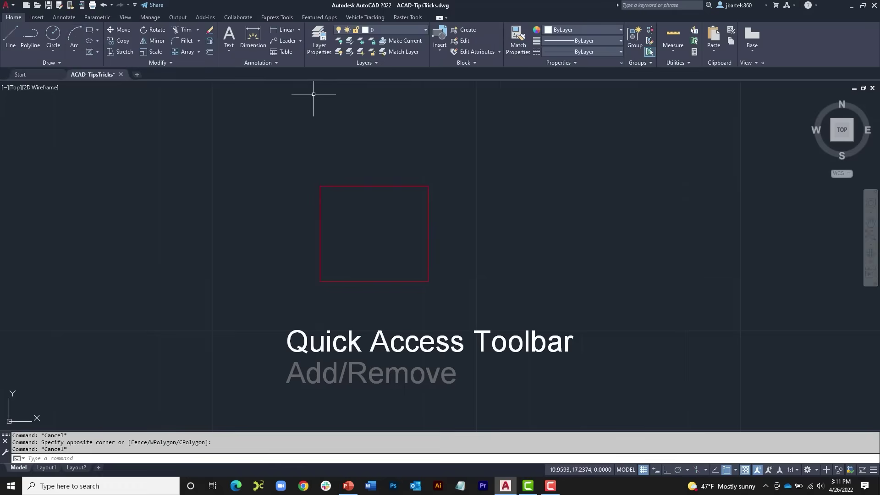
{"action": "right_click", "coordinate": [381, 28]}
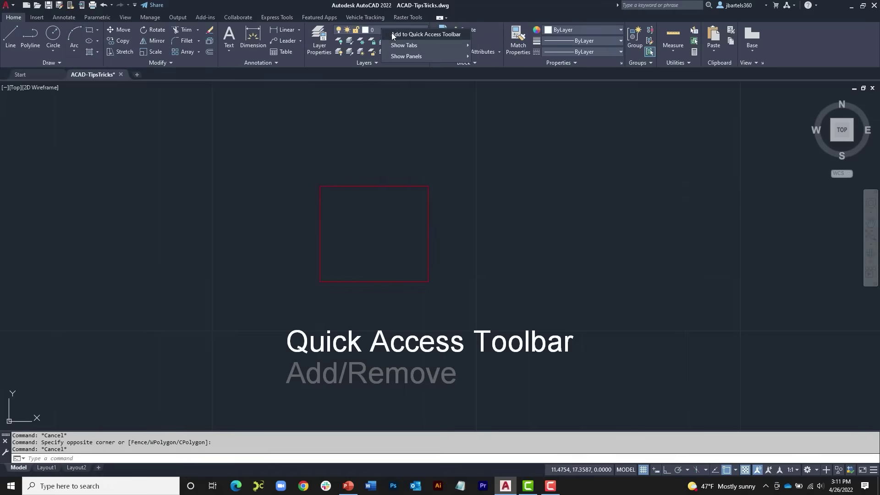
{"action": "left_click", "coordinate": [393, 35]}
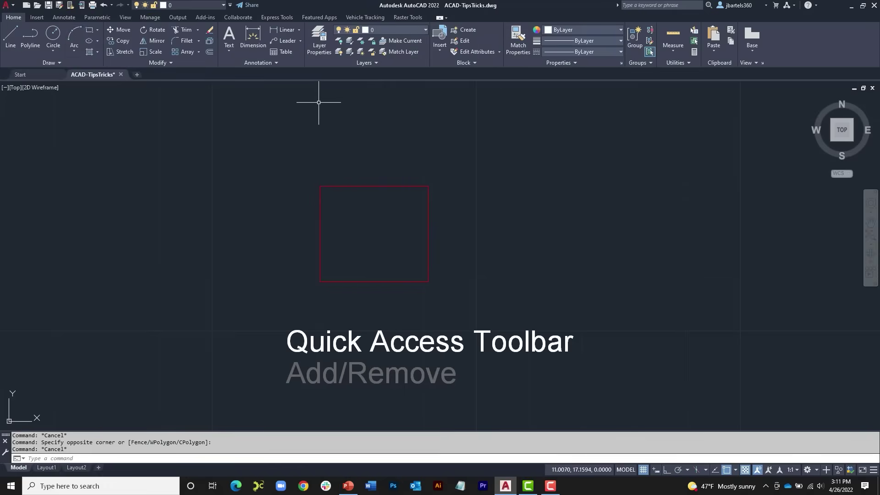
- Move the square to layer Det-3 using the layer list in the Quick Access Toolbar, and clear the selection
{"action": "left_click_drag", "start_coordinate": [382, 151], "coordinate": [346, 196]}
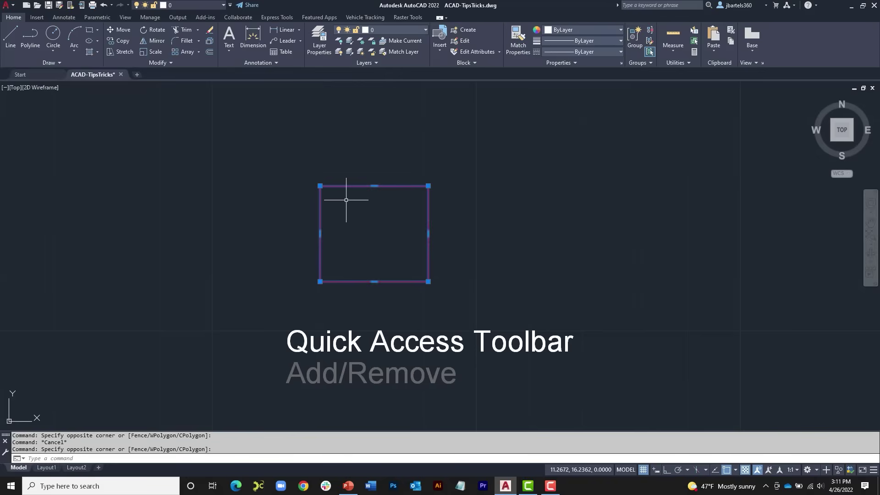
{"action": "left_click", "coordinate": [222, 5]}
{"action": "left_click", "coordinate": [186, 72]}
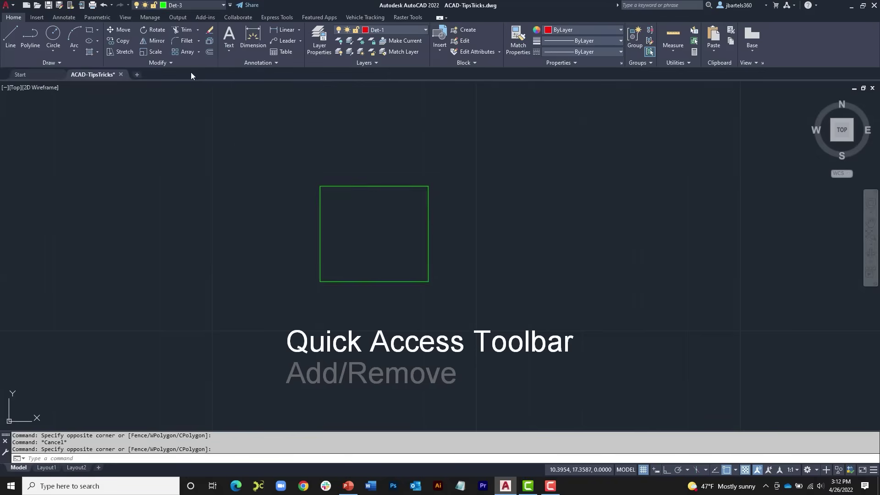
{"action": "key", "text": "Escape"}
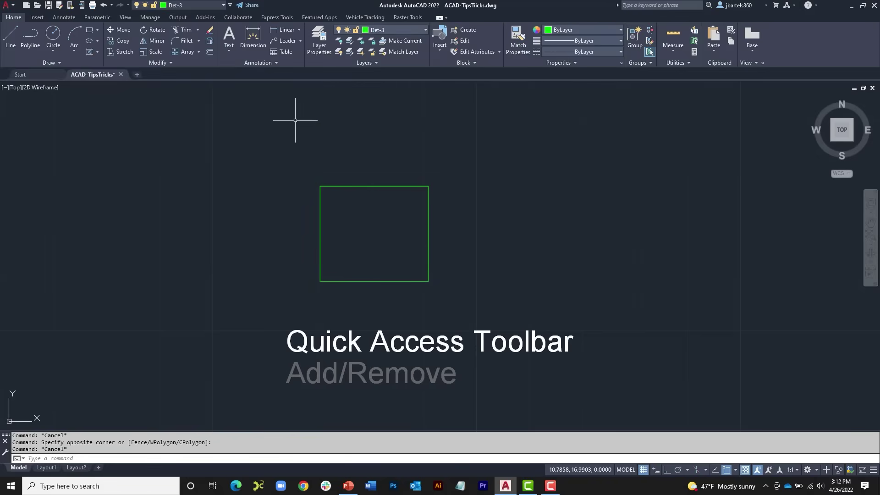
- Remove the layer list from the Quick Access Toolbar
{"action": "right_click", "coordinate": [192, 6]}
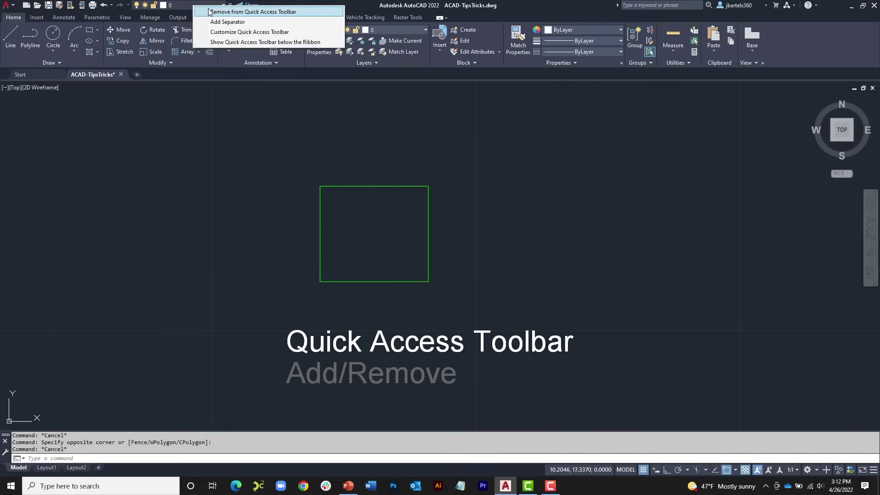
{"action": "left_click", "coordinate": [214, 13]}
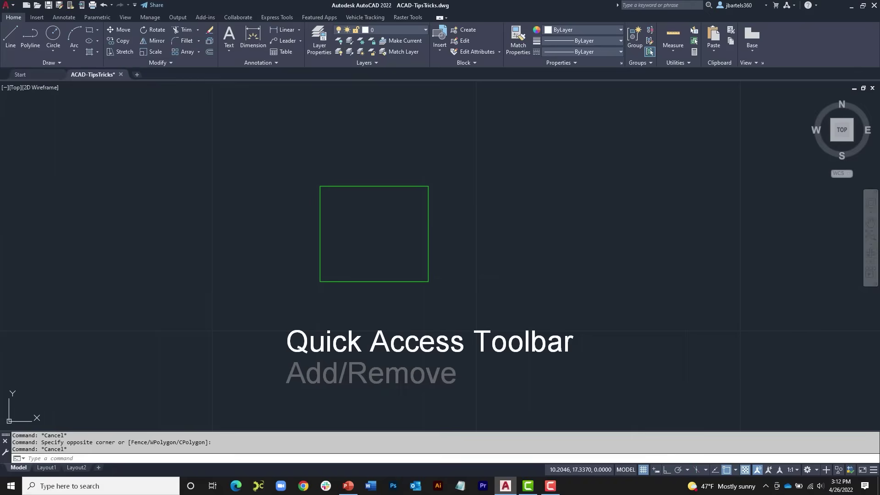
{"action": "key", "text": "Escape"}
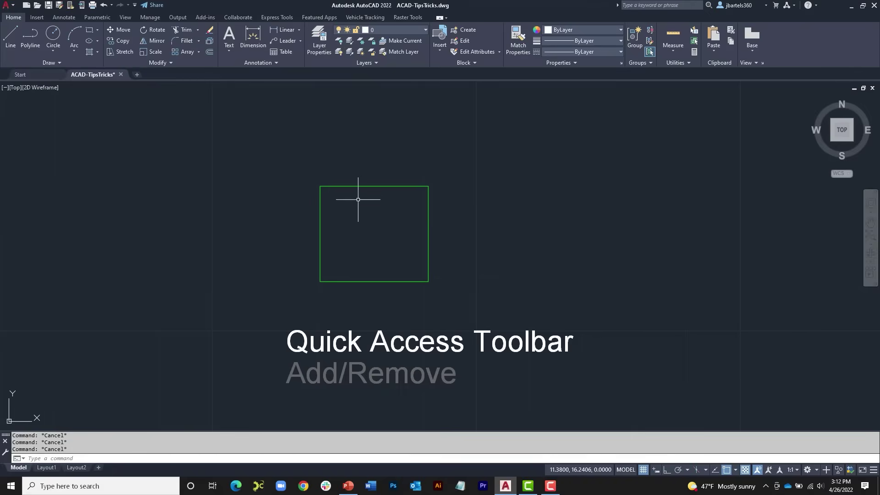
- Search the application menu for "plot" and look through the matching commands and their locations
{"action": "scroll", "coordinate": [357, 206], "scroll_direction": "down", "scroll_amount": 2}
{"action": "mouse_move", "coordinate": [725, 188]}
{"action": "middle_mouse_down"}
{"action": "mouse_move", "coordinate": [410, 177]}
{"action": "mouse_move", "coordinate": [276, 190]}
{"action": "mouse_move", "coordinate": [300, 209]}
{"action": "middle_mouse_up"}
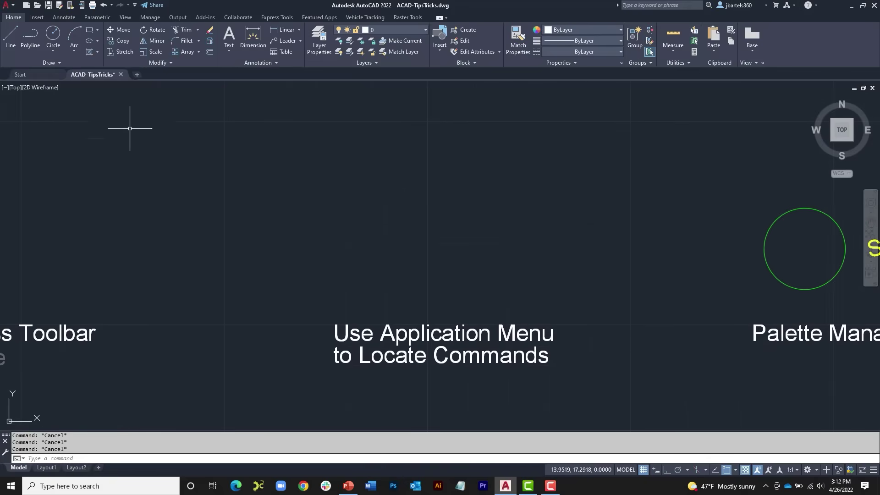
{"action": "left_click", "coordinate": [10, 6]}
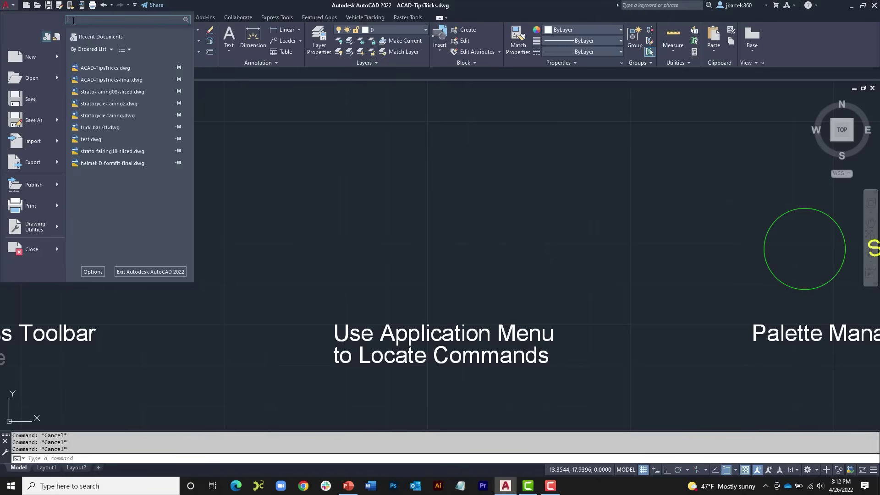
{"action": "type", "text": "ot"}
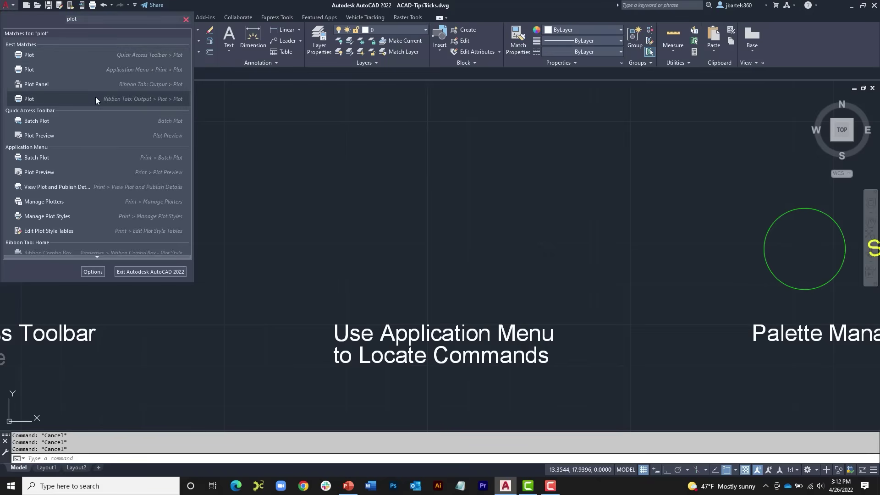
{"action": "scroll", "coordinate": [94, 118], "scroll_direction": "down", "scroll_amount": 1}
{"action": "scroll", "coordinate": [95, 117], "scroll_direction": "down", "scroll_amount": 5}
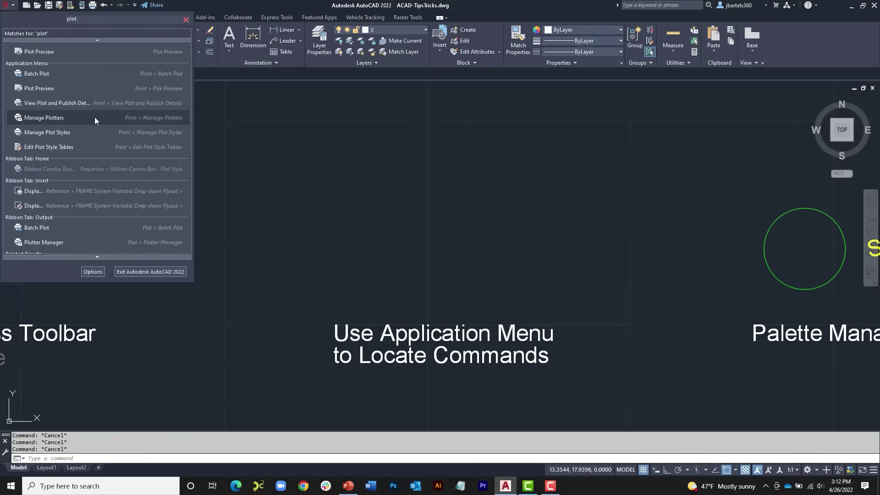
- Look through the remaining "plot" matches, start Plot from the Quick Access Toolbar match, and close its dialog without plotting
{"action": "scroll", "coordinate": [100, 114], "scroll_direction": "down", "scroll_amount": 2}
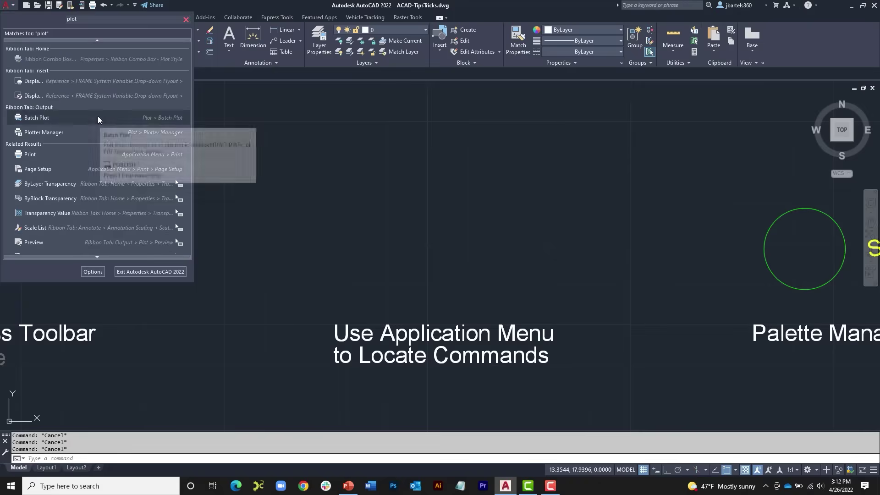
{"action": "scroll", "coordinate": [97, 116], "scroll_direction": "down", "scroll_amount": 5}
{"action": "scroll", "coordinate": [93, 124], "scroll_direction": "down", "scroll_amount": 3}
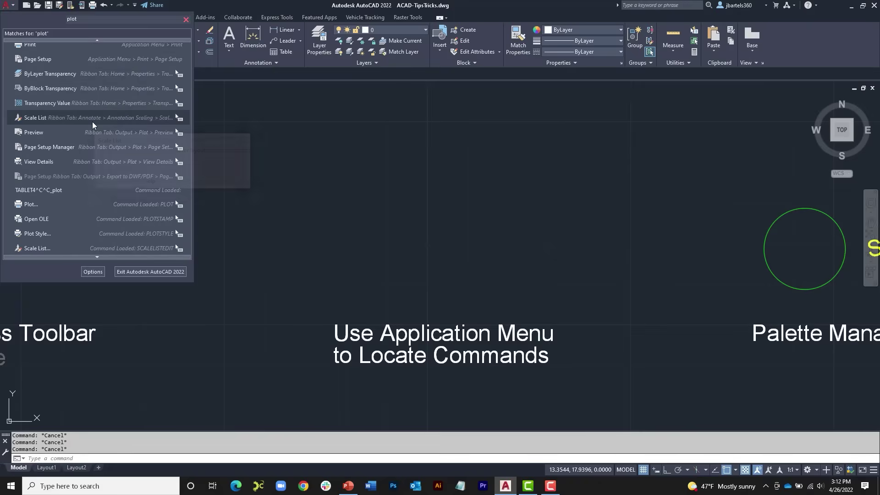
{"action": "scroll", "coordinate": [92, 122], "scroll_direction": "down", "scroll_amount": 8}
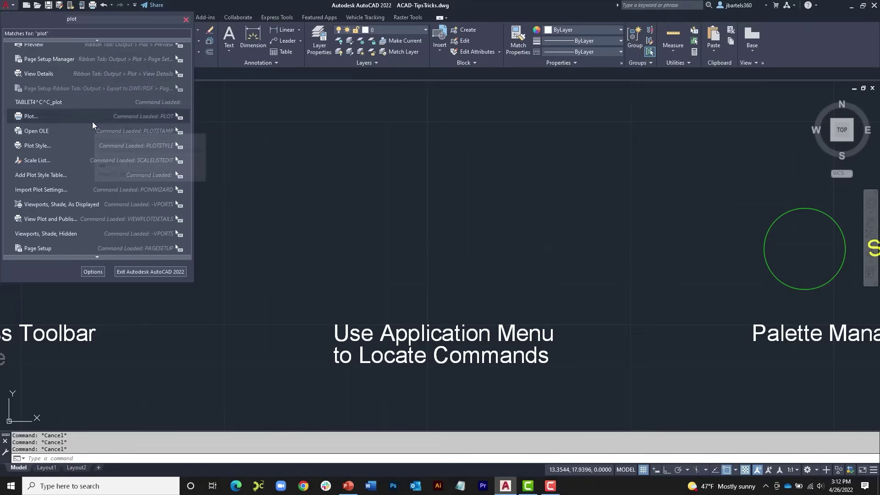
{"action": "scroll", "coordinate": [90, 120], "scroll_direction": "down", "scroll_amount": 1}
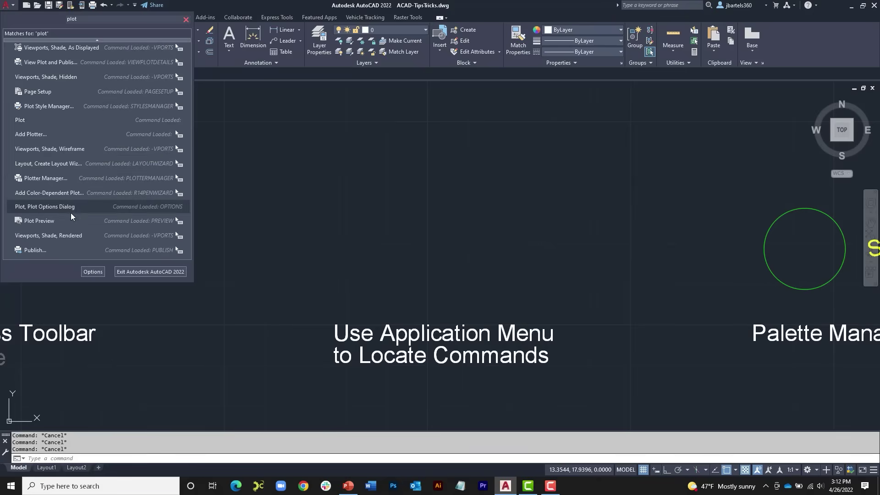
{"action": "scroll", "coordinate": [60, 238], "scroll_direction": "up", "scroll_amount": 12}
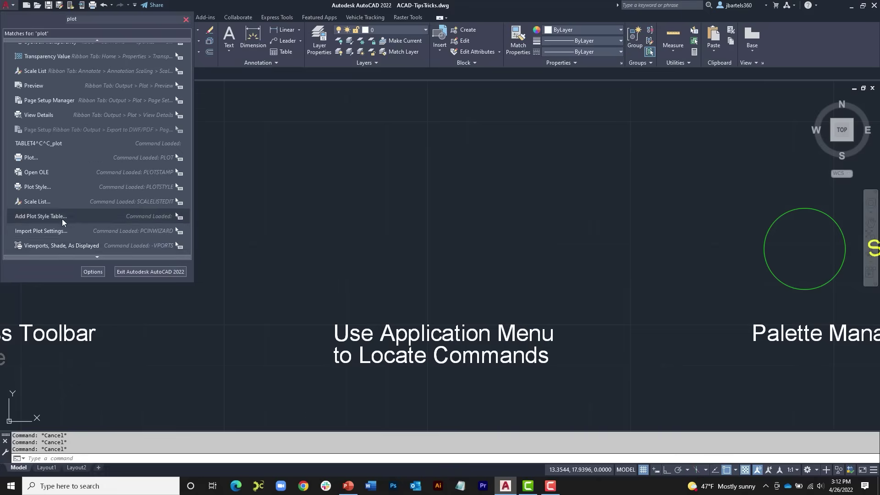
{"action": "scroll", "coordinate": [62, 198], "scroll_direction": "up", "scroll_amount": 4}
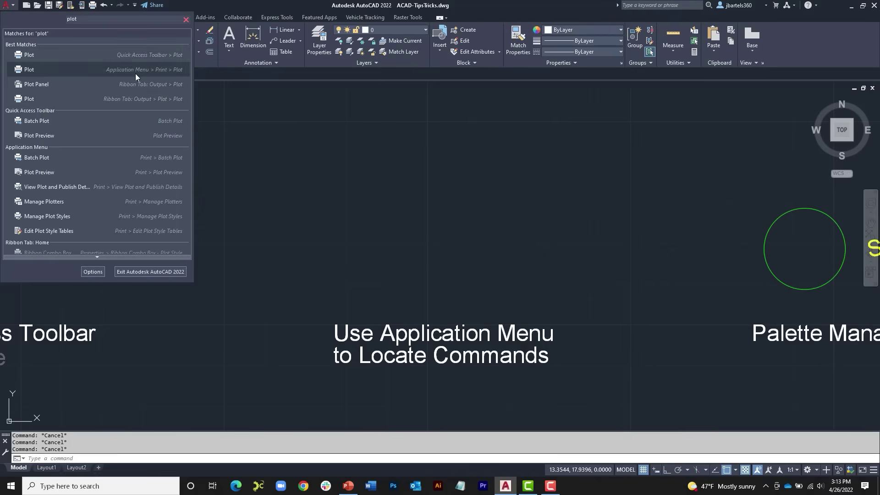
{"action": "left_click", "coordinate": [28, 56]}
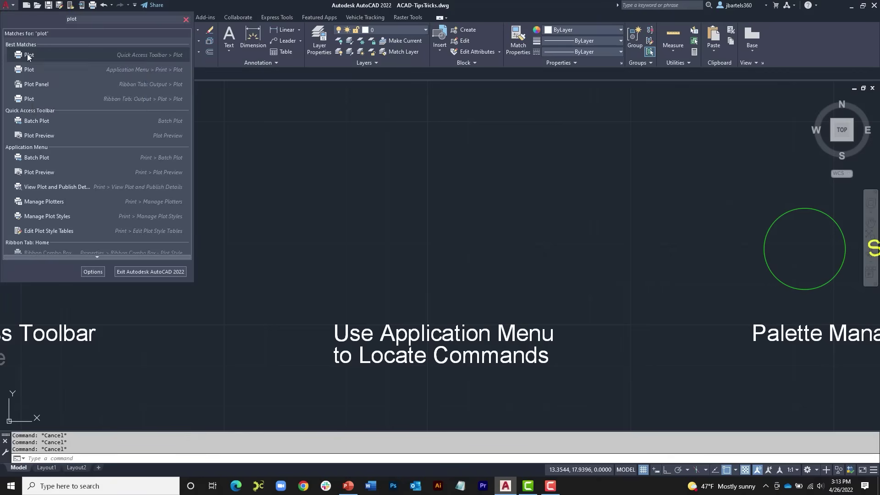
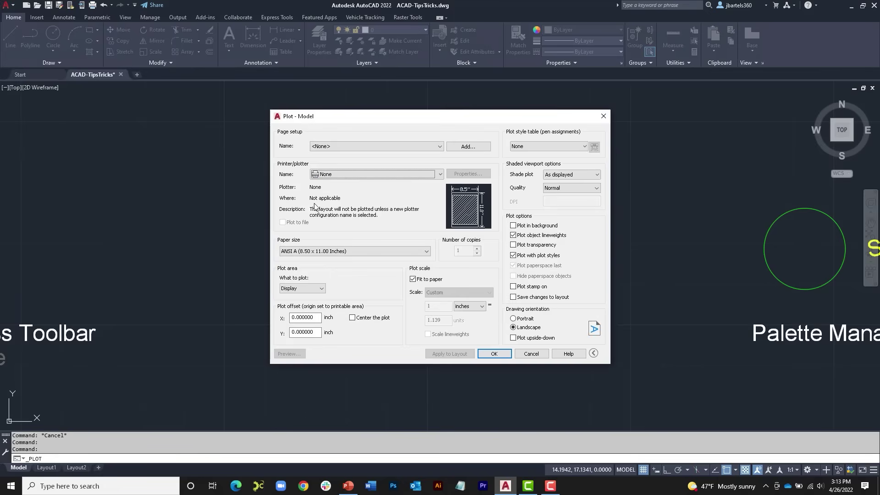
{"action": "left_click", "coordinate": [603, 117]}
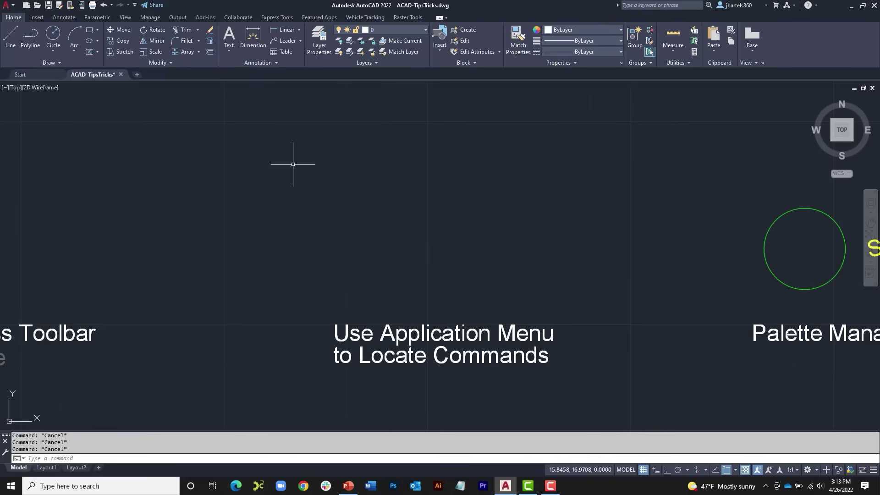
- Display the Properties palette beside the Palette Management example and return to the Home tools
{"action": "mouse_move", "coordinate": [690, 171]}
{"action": "middle_mouse_down"}
{"action": "mouse_move", "coordinate": [302, 188]}
{"action": "mouse_move", "coordinate": [304, 206]}
{"action": "middle_mouse_up"}
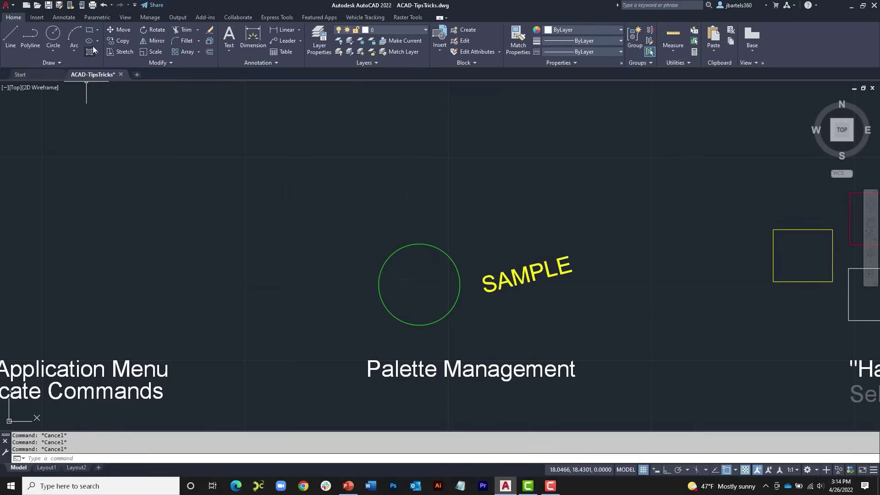
{"action": "left_click", "coordinate": [125, 18]}
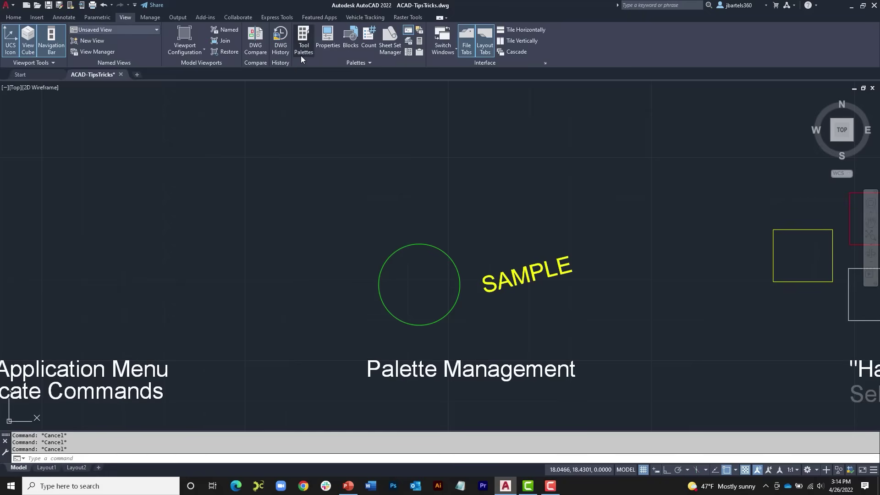
{"action": "left_click", "coordinate": [328, 41]}
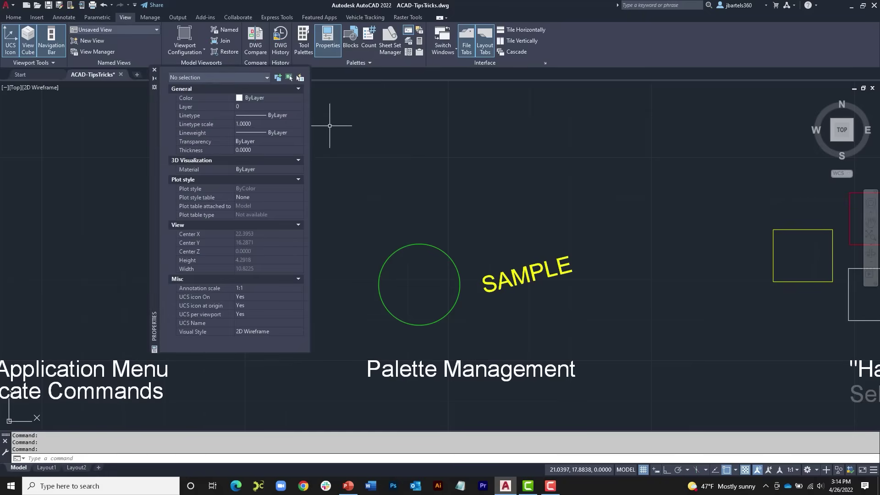
{"action": "left_click", "coordinate": [15, 20]}
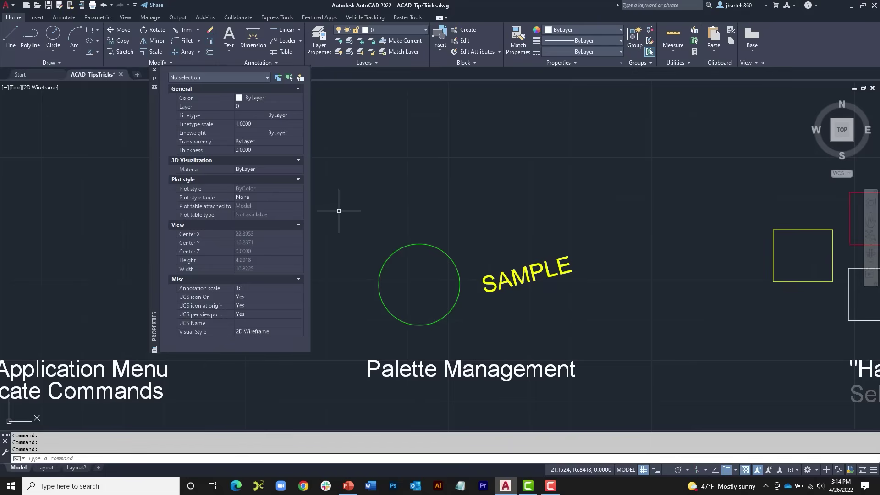
- Set the green circle's radius to 0.25 in the Properties palette and clear the selection
{"action": "left_click", "coordinate": [441, 236]}
{"action": "left_click", "coordinate": [425, 256]}
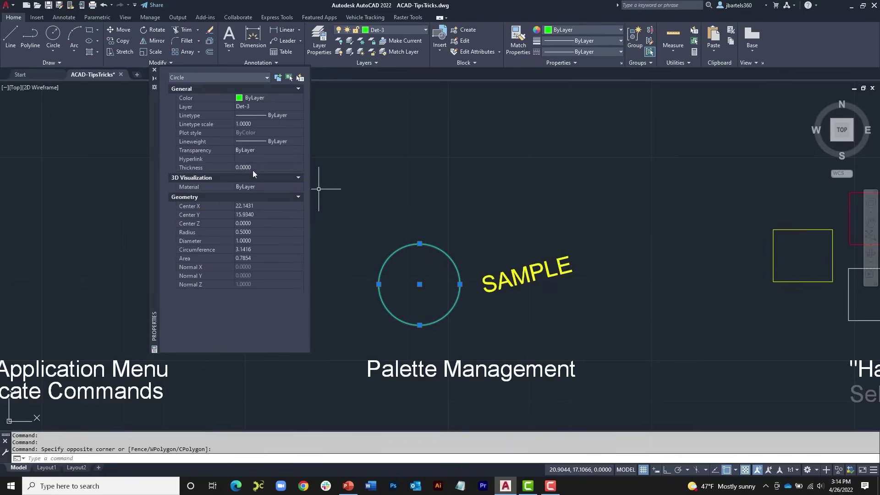
{"action": "left_click", "coordinate": [244, 232]}
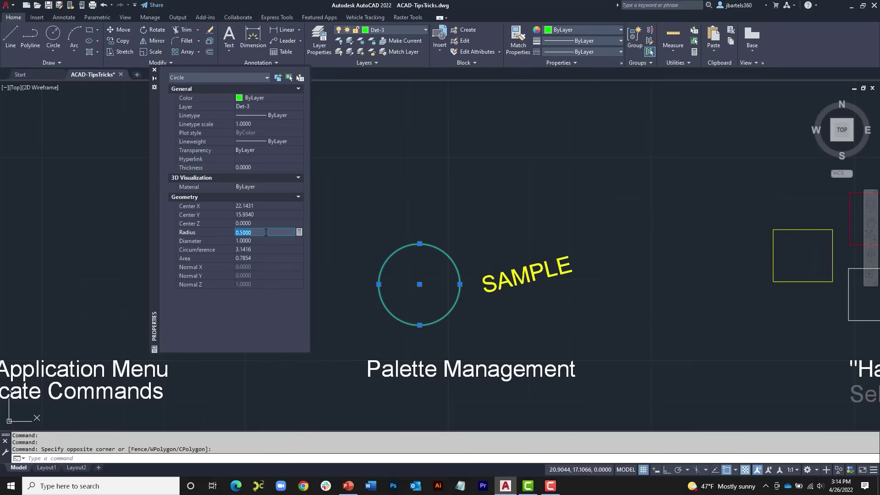
{"action": "type", "text": ".25"}
{"action": "key", "text": "Tab"}
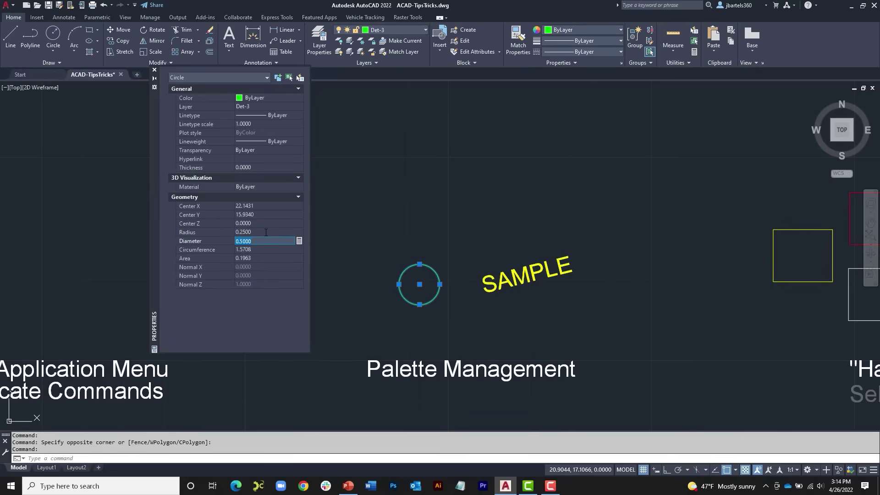
{"action": "key", "text": "Escape"}
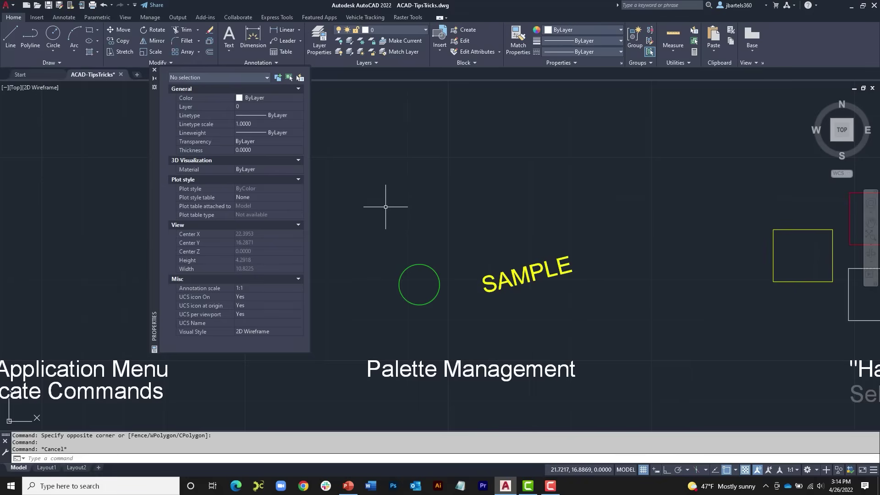
- Anchor the floating Properties palette using the Anchor Left option
{"action": "right_click", "coordinate": [156, 180]}
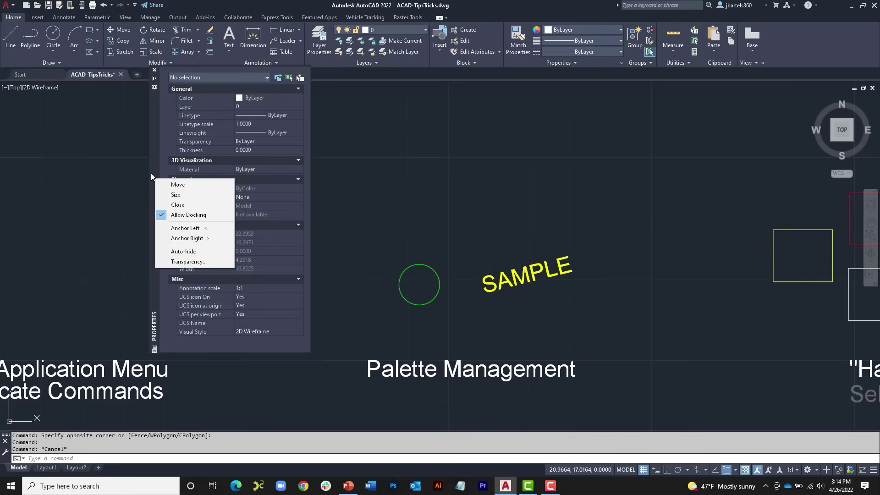
{"action": "left_click", "coordinate": [161, 228]}
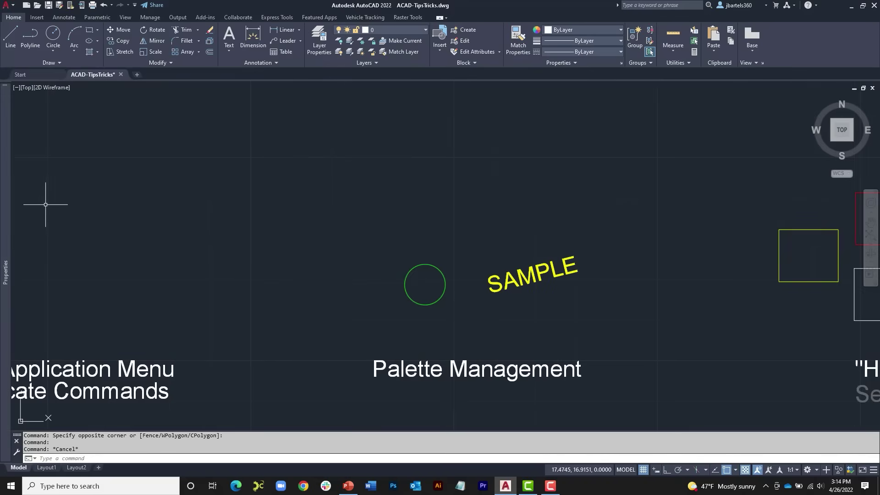
- Set the green circle's radius to 0.5 through the anchored Properties palette and clear the selection
{"action": "left_click", "coordinate": [437, 243]}
{"action": "left_click", "coordinate": [419, 263]}
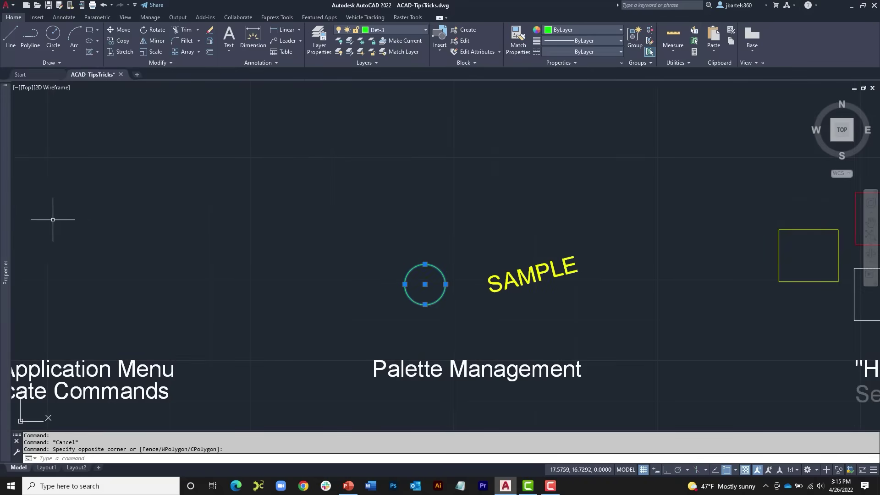
{"action": "mouse_move", "coordinate": [5, 222]}
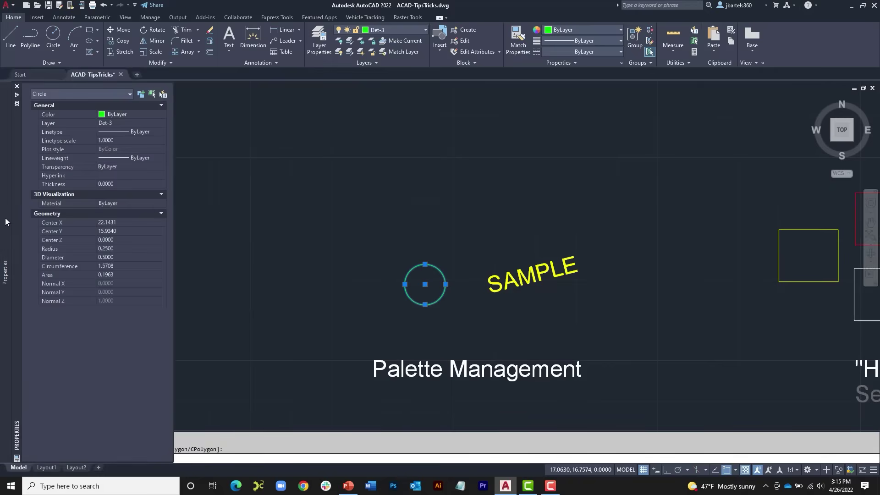
{"action": "left_click", "coordinate": [106, 248]}
{"action": "type", "text": ".5"}
{"action": "key", "text": "Return"}
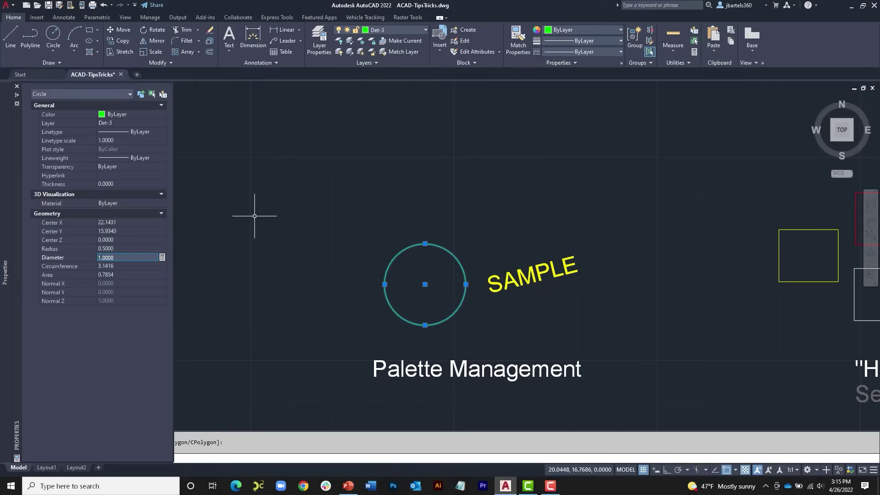
{"action": "key", "text": "ctrl+1"}
{"action": "key", "text": "Escape"}
{"action": "key", "text": "Escape"}
{"action": "key", "text": "Escape"}
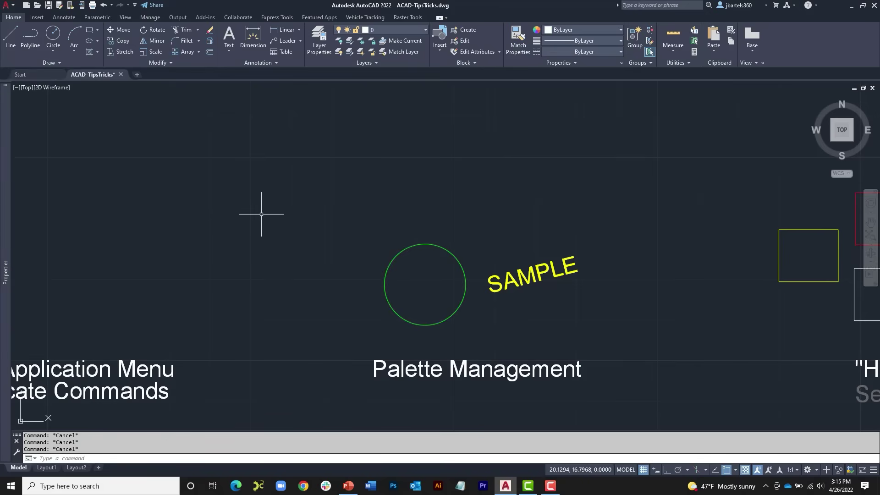
- Show the anchored Properties palette as an icon instead of its name
{"action": "right_click", "coordinate": [6, 141]}
{"action": "key", "text": "Escape"}
{"action": "key", "text": "Escape"}
{"action": "key", "text": "Escape"}
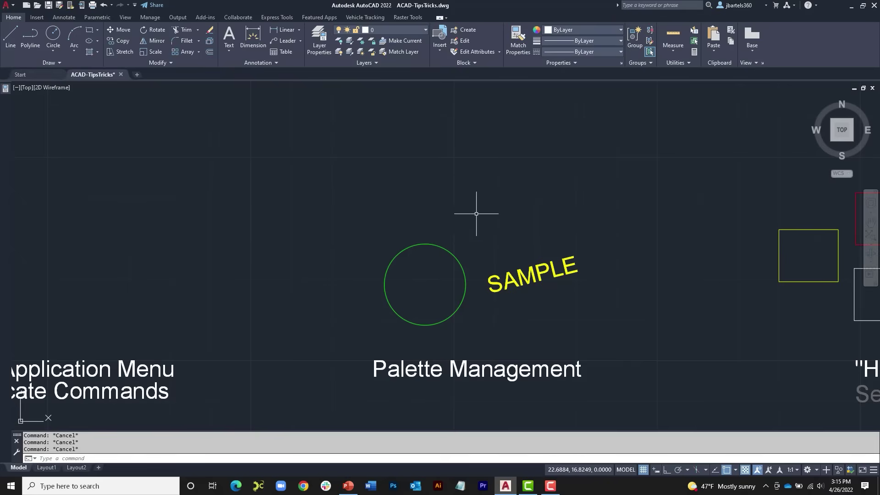
- Set the rotation of the SAMPLE text to 0 through the anchored Properties palette and clear the selection
{"action": "left_click", "coordinate": [564, 235]}
{"action": "left_click", "coordinate": [542, 275]}
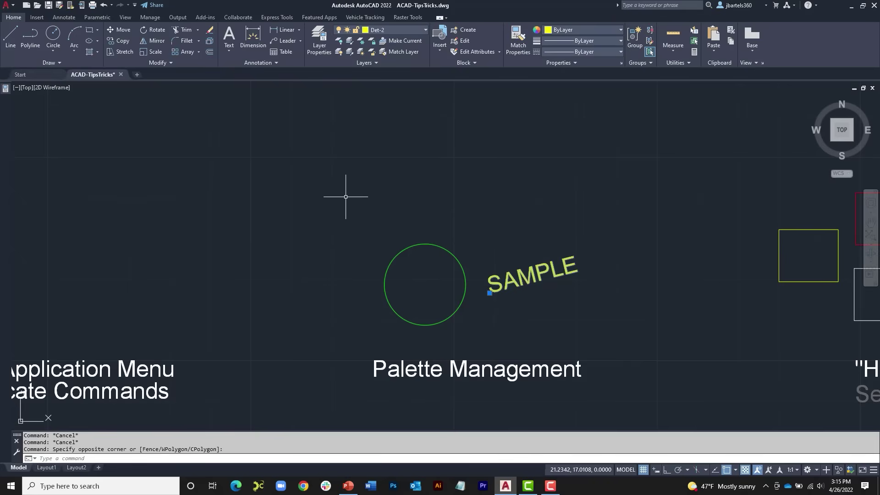
{"action": "mouse_move", "coordinate": [12, 105]}
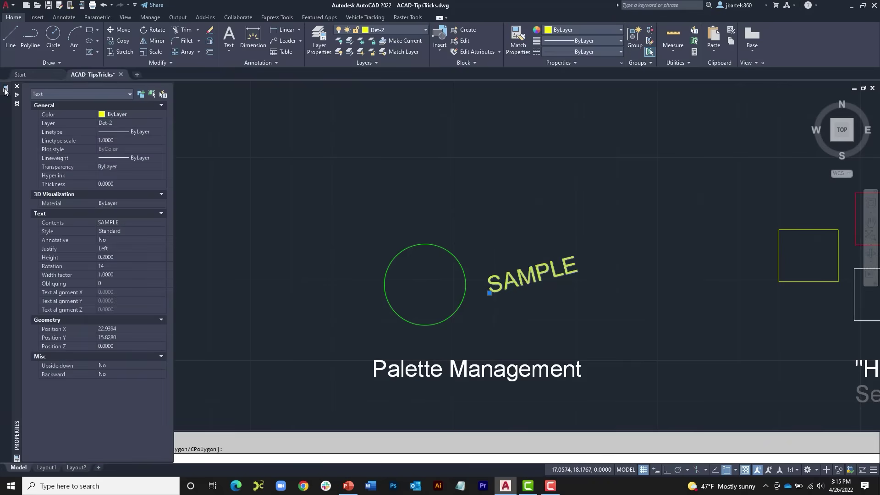
{"action": "left_click", "coordinate": [115, 267]}
{"action": "type", "text": "0"}
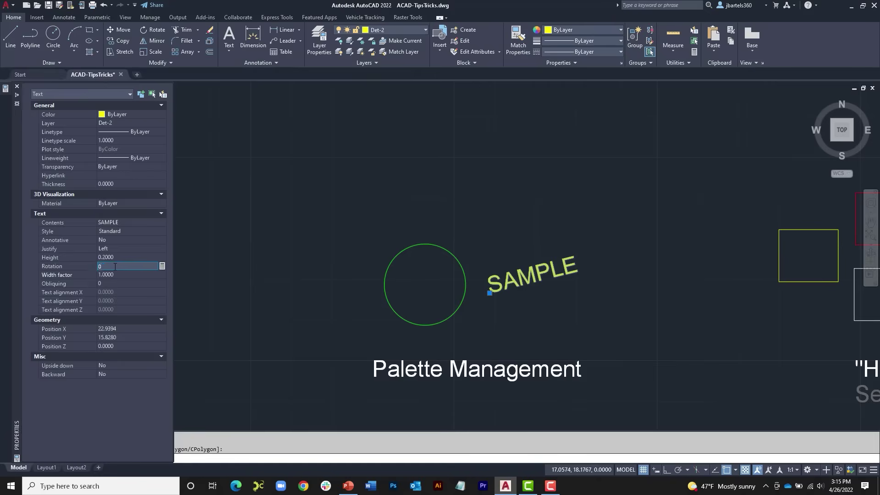
{"action": "key", "text": "Return"}
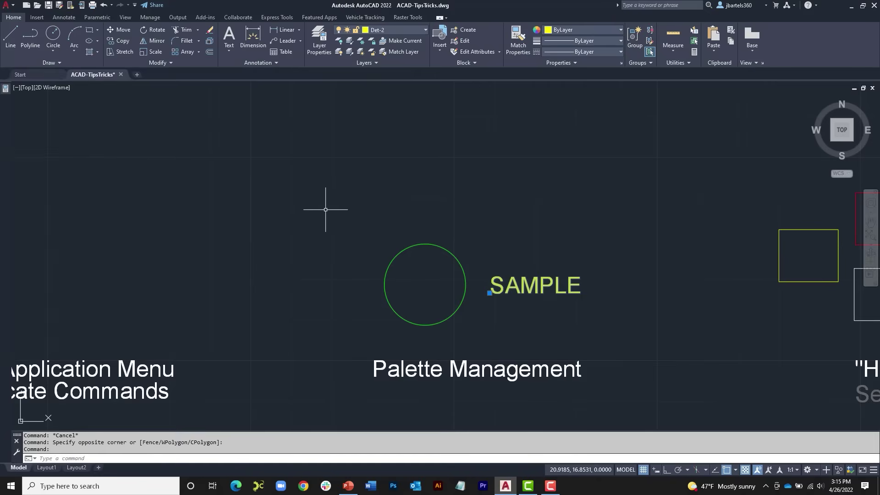
{"action": "key", "text": "Escape"}
{"action": "key", "text": "Escape"}
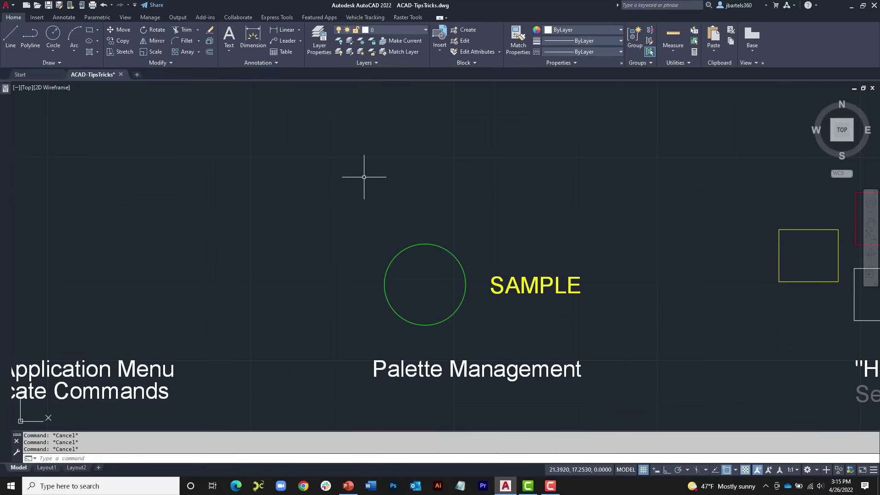
- Open the Layer Properties Manager and anchor it with the Anchor Left option
{"action": "left_click", "coordinate": [320, 39]}
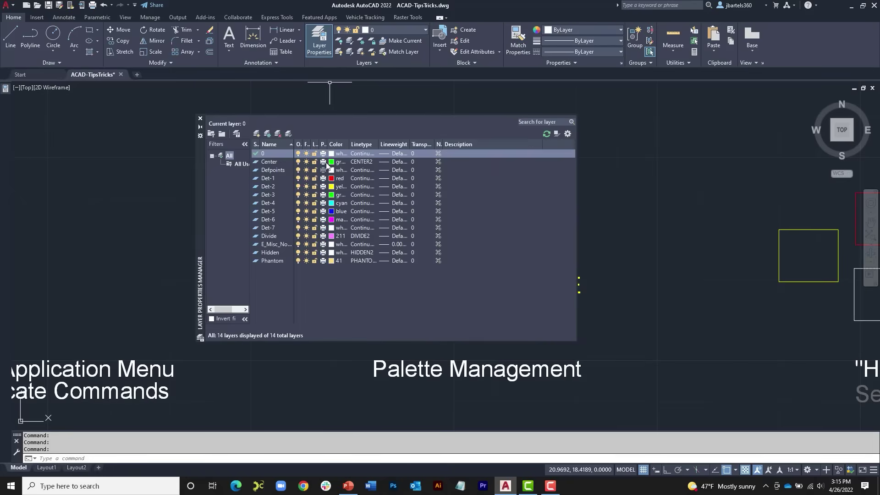
{"action": "right_click", "coordinate": [201, 197]}
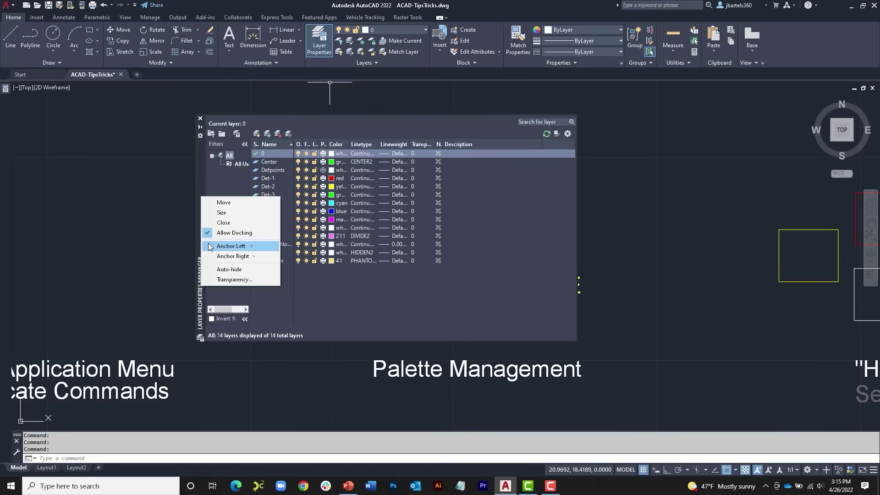
{"action": "left_click", "coordinate": [224, 246]}
- Open the External References palette with the XREF command and anchor it with the Anchor Left option
{"action": "type", "text": "xref"}
{"action": "key", "text": "Return"}
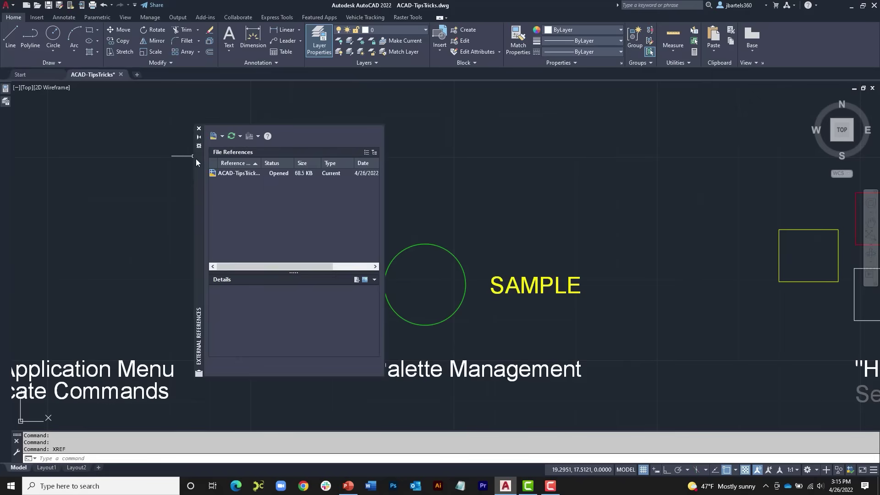
{"action": "right_click", "coordinate": [198, 181]}
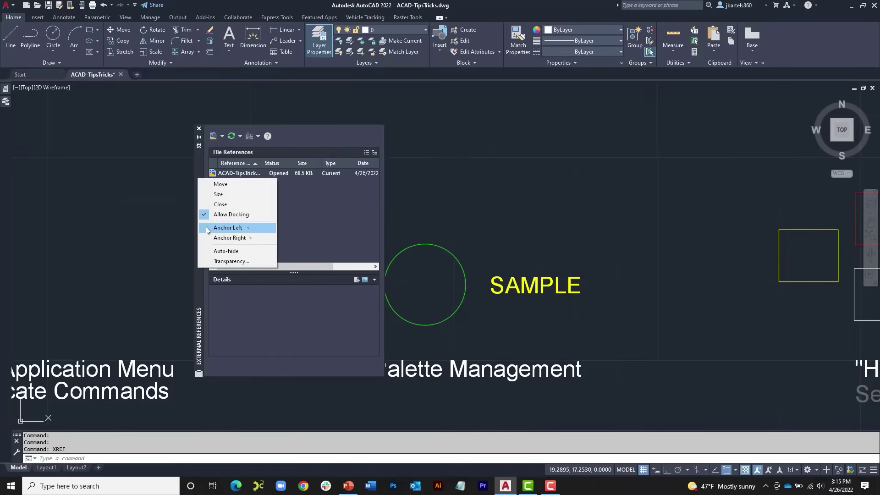
{"action": "left_click", "coordinate": [225, 228]}
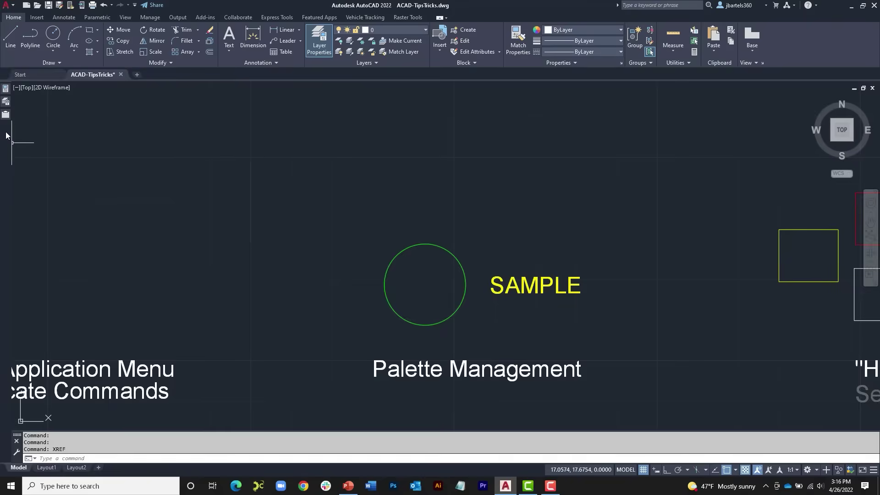
{"action": "mouse_move", "coordinate": [4, 118]}
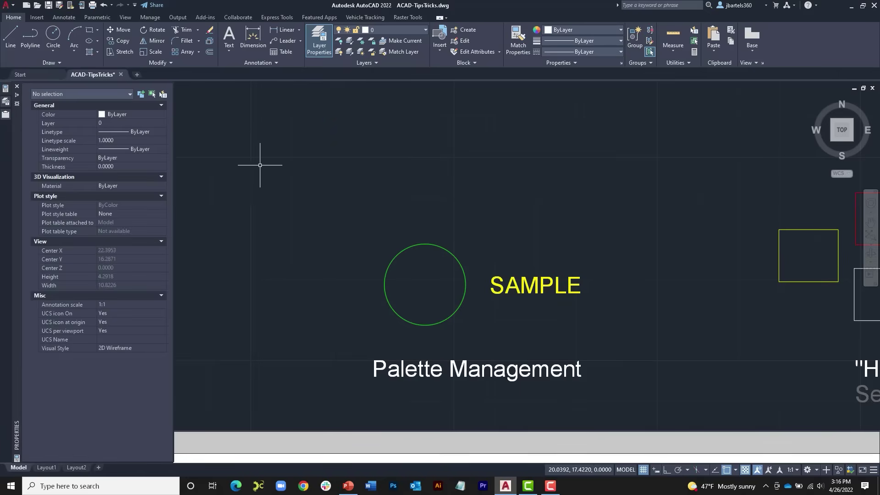
- Add the Selection Cycling toggle to the status bar through its customization list
{"action": "mouse_move", "coordinate": [541, 189]}
{"action": "middle_mouse_down"}
{"action": "mouse_move", "coordinate": [269, 174]}
{"action": "mouse_move", "coordinate": [458, 201]}
{"action": "middle_mouse_up"}
{"action": "middle_click_drag", "start_coordinate": [634, 222], "coordinate": [502, 225]}
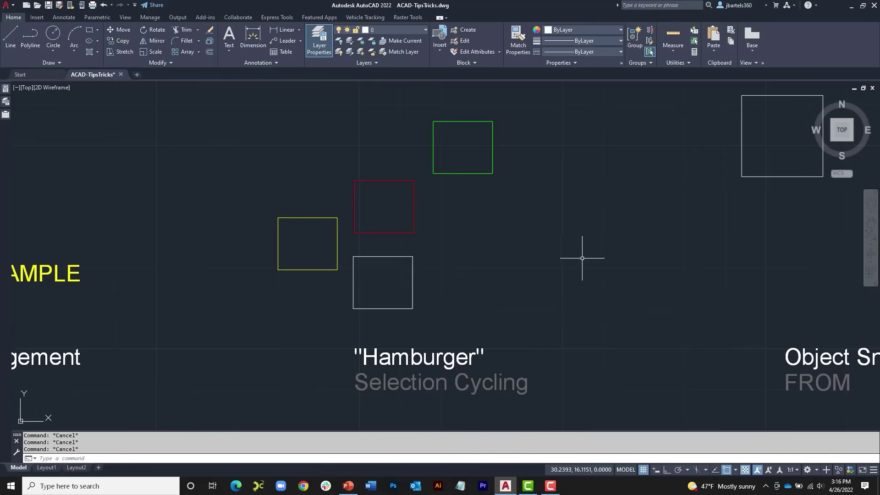
{"action": "left_click", "coordinate": [875, 471]}
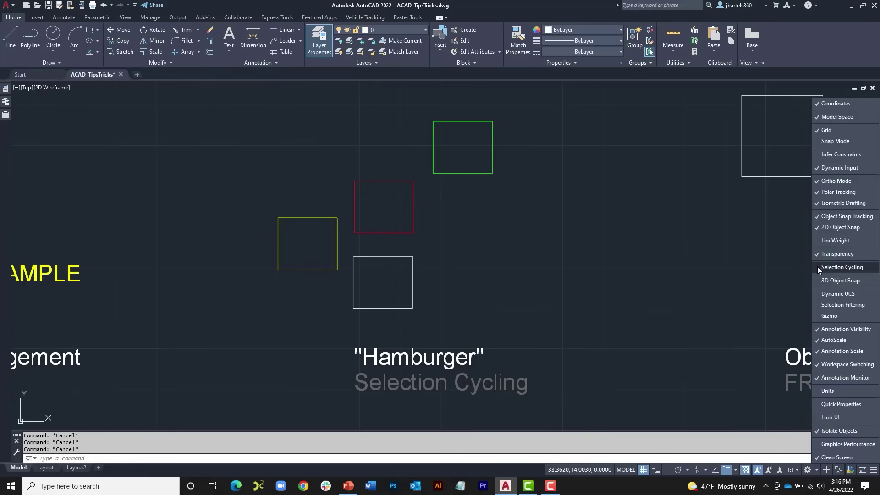
{"action": "left_click", "coordinate": [842, 267]}
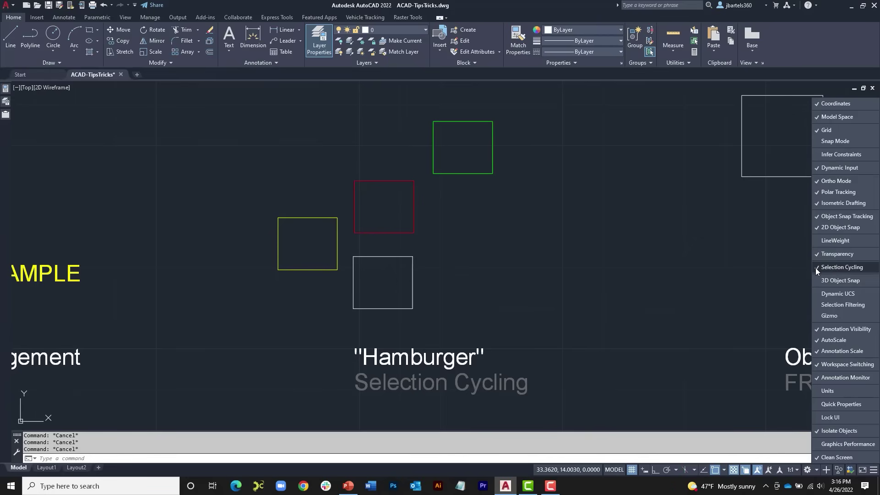
{"action": "left_click", "coordinate": [816, 268]}
{"action": "left_click", "coordinate": [816, 268]}
{"action": "left_click", "coordinate": [816, 268]}
{"action": "left_click", "coordinate": [816, 267]}
{"action": "left_click", "coordinate": [816, 267]}
{"action": "left_click", "coordinate": [816, 268]}
{"action": "left_click", "coordinate": [816, 267]}
{"action": "left_click", "coordinate": [816, 268]}
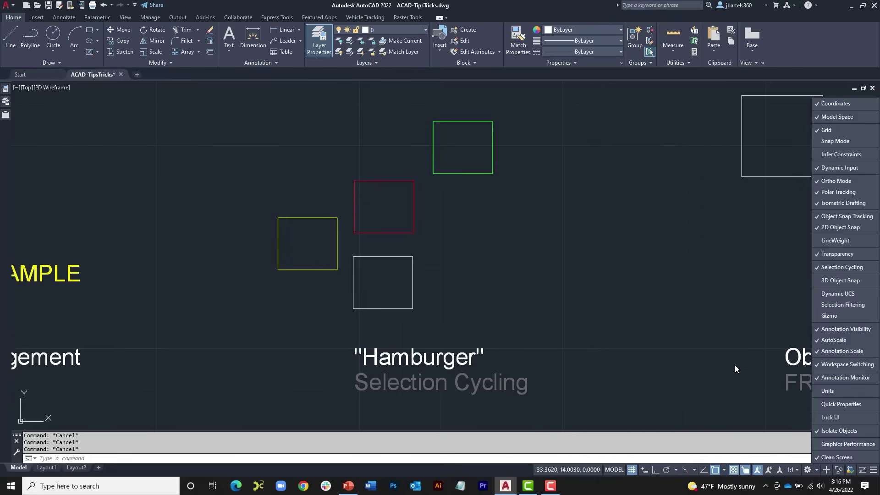
{"action": "left_click", "coordinate": [717, 276]}
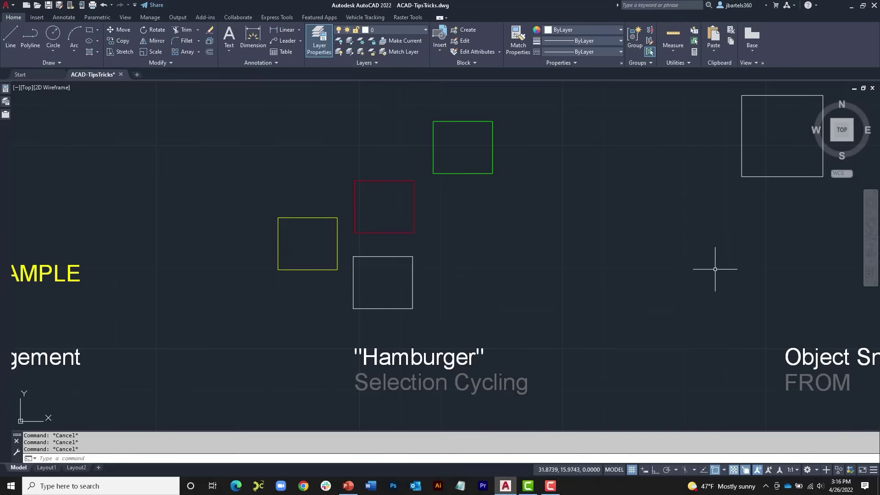
- Toggle Selection Cycling off, on and off again
{"action": "left_click", "coordinate": [746, 471]}
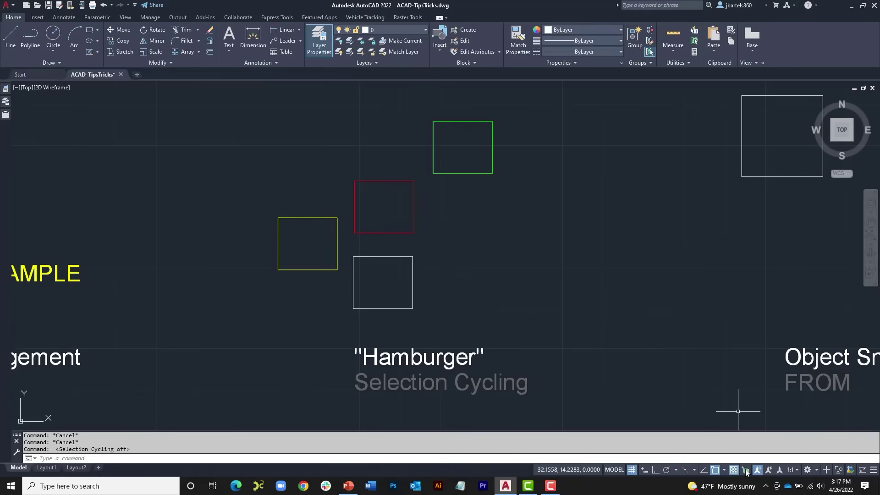
{"action": "left_click", "coordinate": [746, 471]}
{"action": "left_click", "coordinate": [746, 470]}
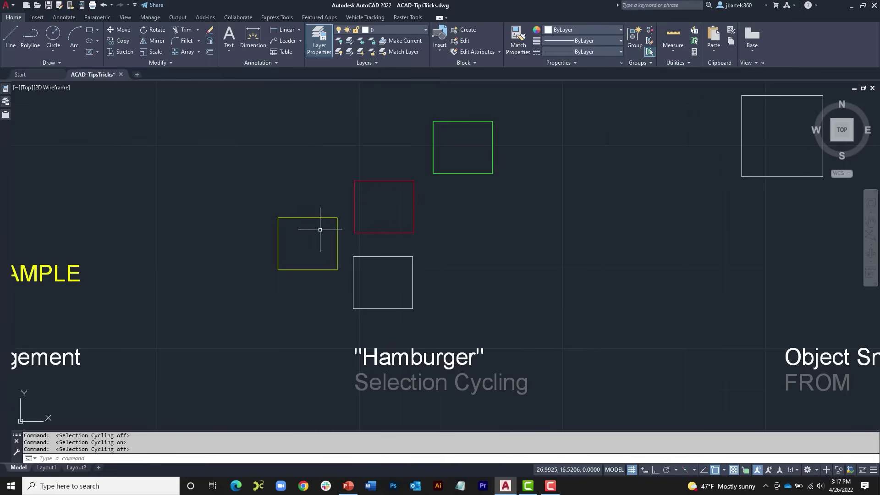
- Move the green square by its upper-left corner onto the red square's upper-left corner
{"action": "left_click", "coordinate": [120, 30]}
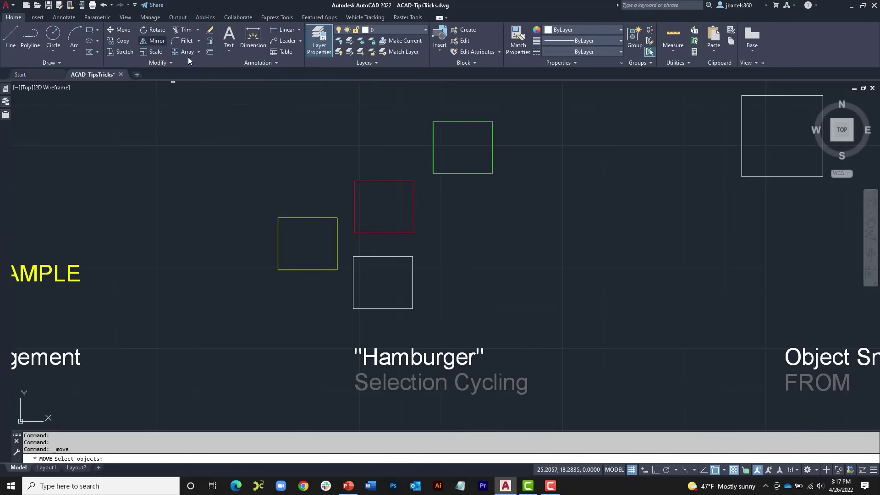
{"action": "left_click", "coordinate": [451, 129]}
{"action": "left_click", "coordinate": [450, 132]}
{"action": "key", "text": "Return"}
{"action": "left_click", "coordinate": [433, 122]}
{"action": "left_click", "coordinate": [358, 178]}
- Move the white square below the red one by its upper-left corner onto the red square's upper-left corner
{"action": "key", "text": "Return"}
{"action": "left_click", "coordinate": [390, 247]}
{"action": "left_click", "coordinate": [371, 269]}
{"action": "key", "text": "Return"}
{"action": "left_click", "coordinate": [353, 257]}
{"action": "left_click", "coordinate": [355, 181]}
- Move the yellow square by its upper-left corner onto the red square's upper-left corner
{"action": "key", "text": "Return"}
{"action": "left_click", "coordinate": [314, 192]}
{"action": "left_click", "coordinate": [300, 220]}
{"action": "key", "text": "Return"}
{"action": "left_click", "coordinate": [277, 218]}
{"action": "left_click", "coordinate": [355, 180]}
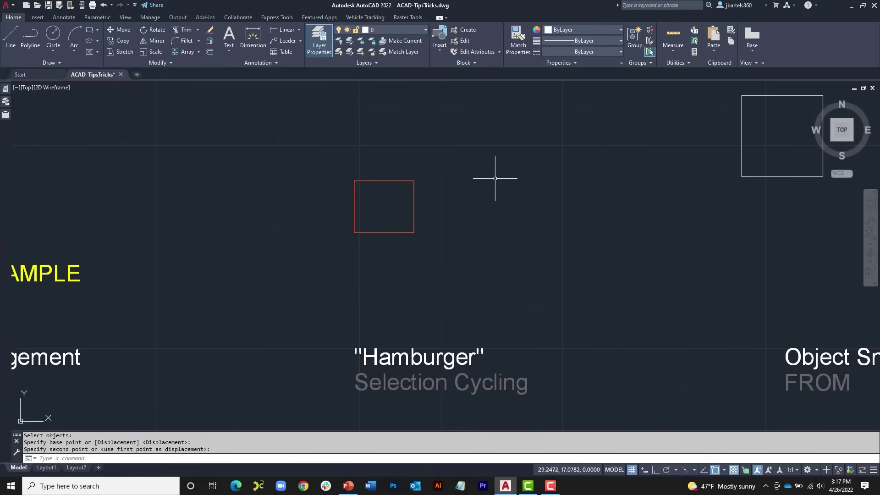
{"action": "left_click", "coordinate": [120, 30]}
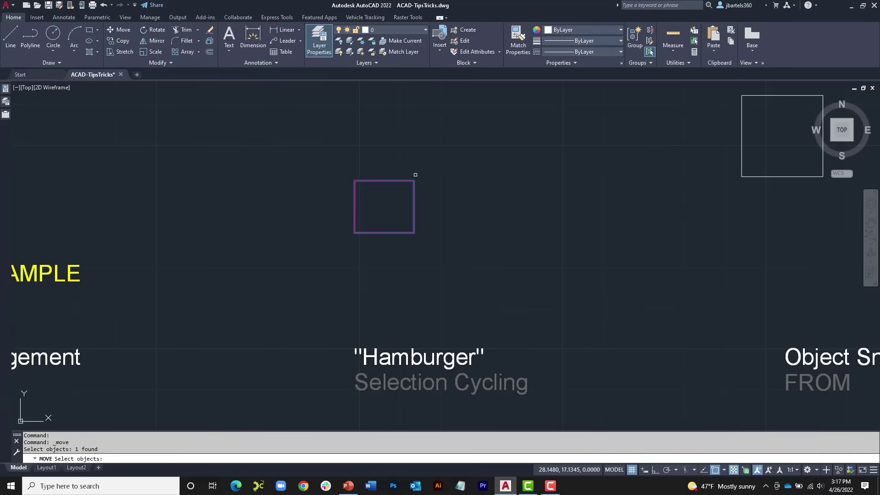
{"action": "key", "text": "Escape"}
{"action": "key", "text": "Escape"}
{"action": "key", "text": "Escape"}
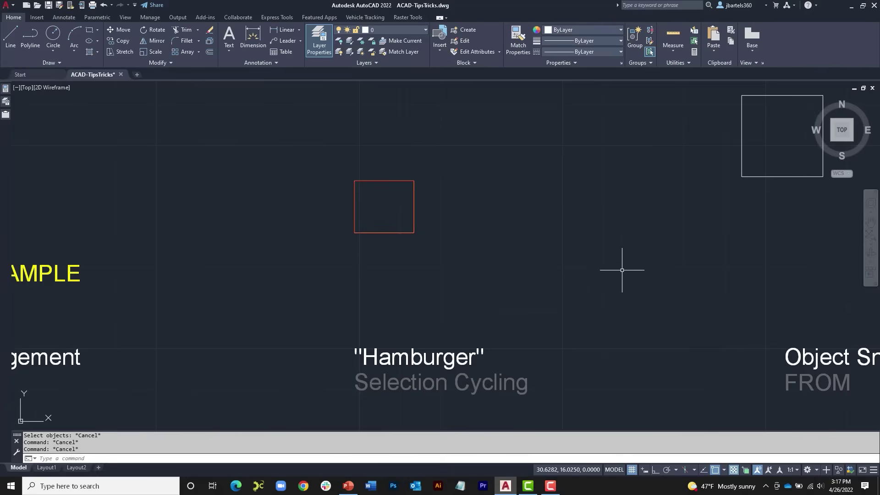
- Turn on Selection Cycling, pick the green polyline out of the stacked squares and move it to the right of the stack
{"action": "left_click", "coordinate": [746, 470]}
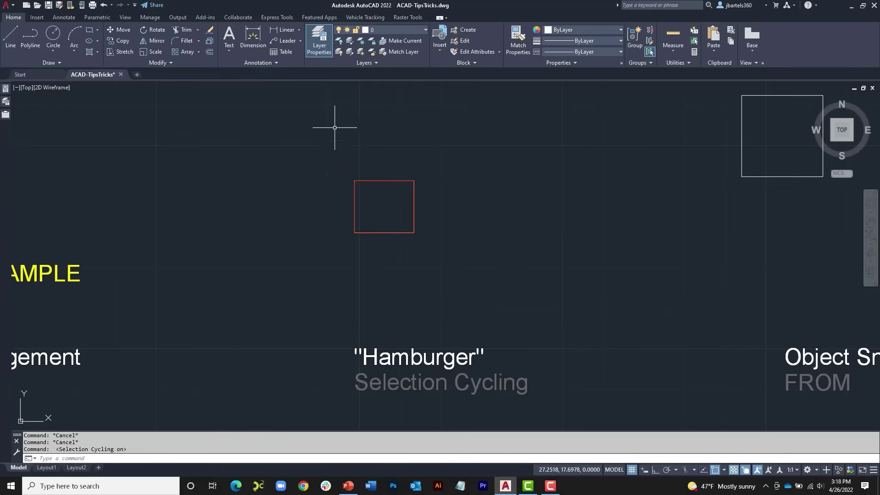
{"action": "left_click", "coordinate": [120, 29]}
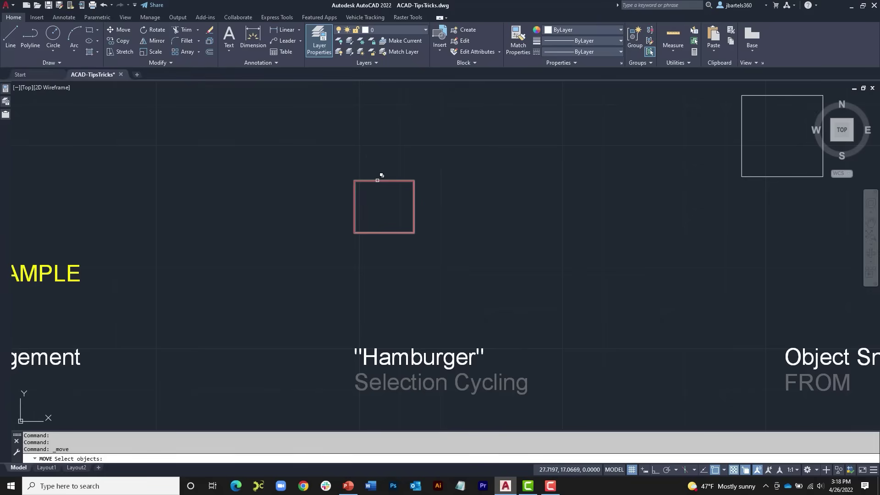
{"action": "left_click", "coordinate": [377, 180]}
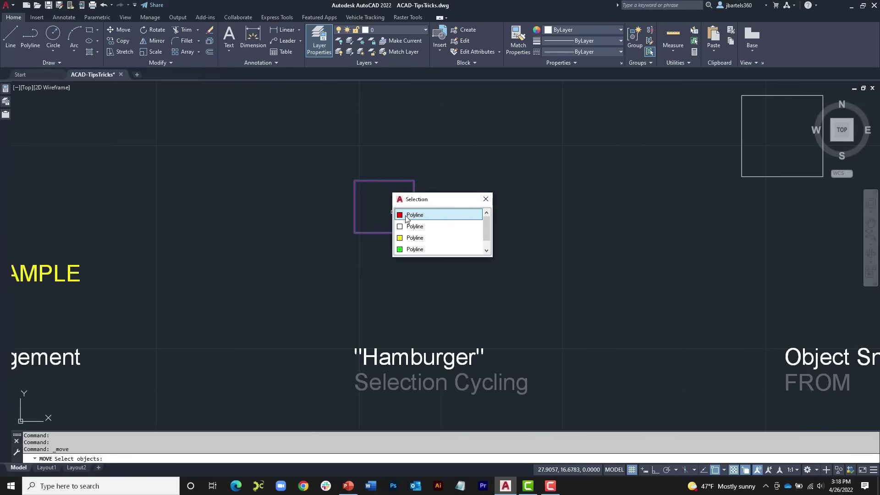
{"action": "left_click", "coordinate": [414, 250]}
{"action": "key", "text": "Return"}
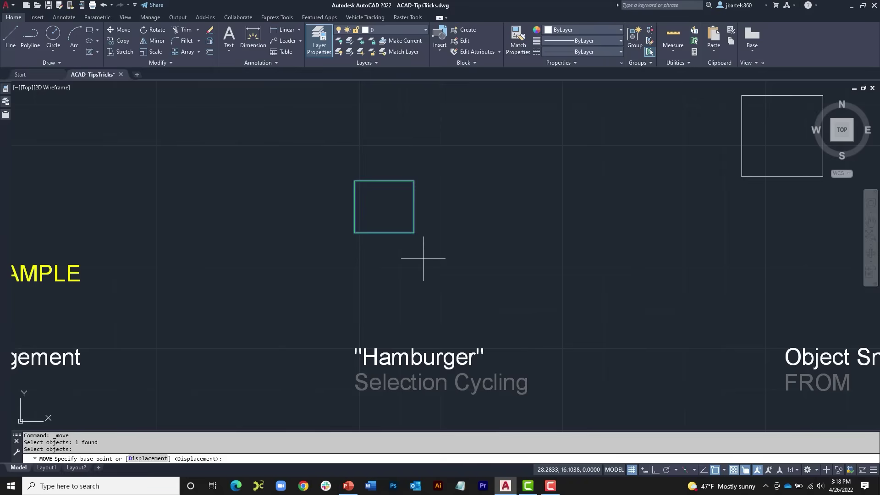
{"action": "left_click", "coordinate": [355, 182]}
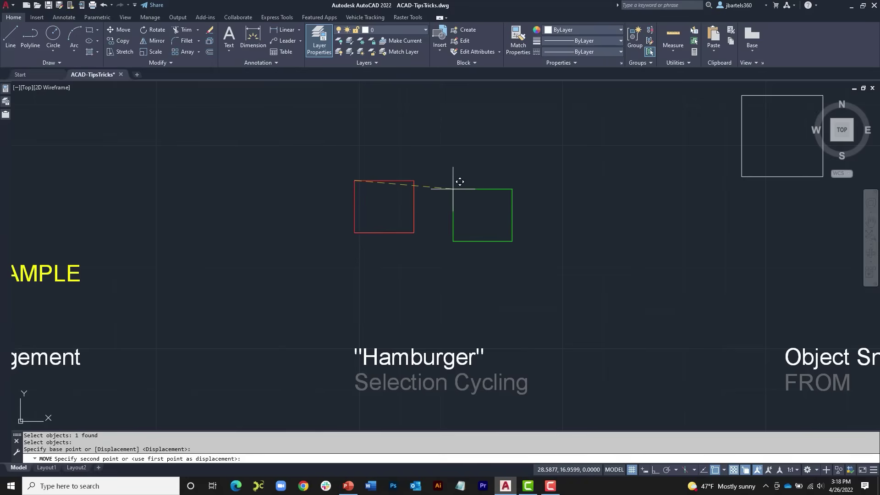
{"action": "left_click", "coordinate": [470, 181]}
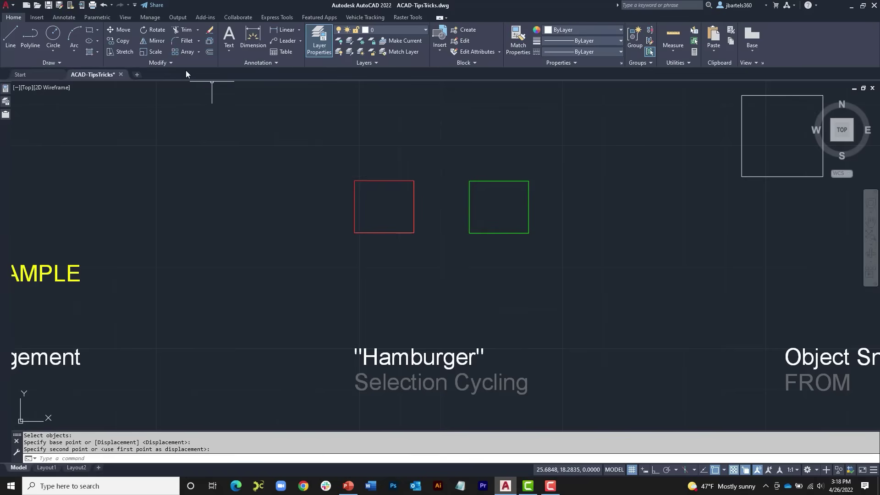
- Offset the yellow polyline in the stack outward by .15 using selection cycling, and turn Selection Cycling off
{"action": "left_click", "coordinate": [210, 52]}
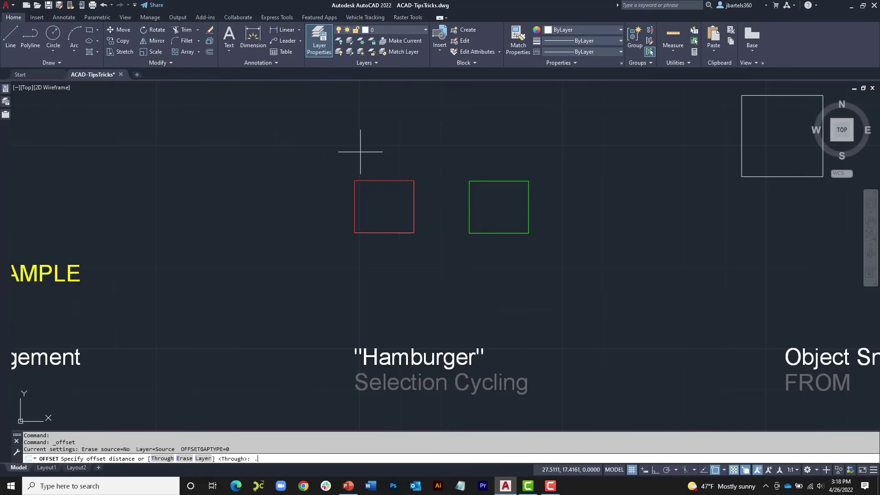
{"action": "key", "text": "Return"}
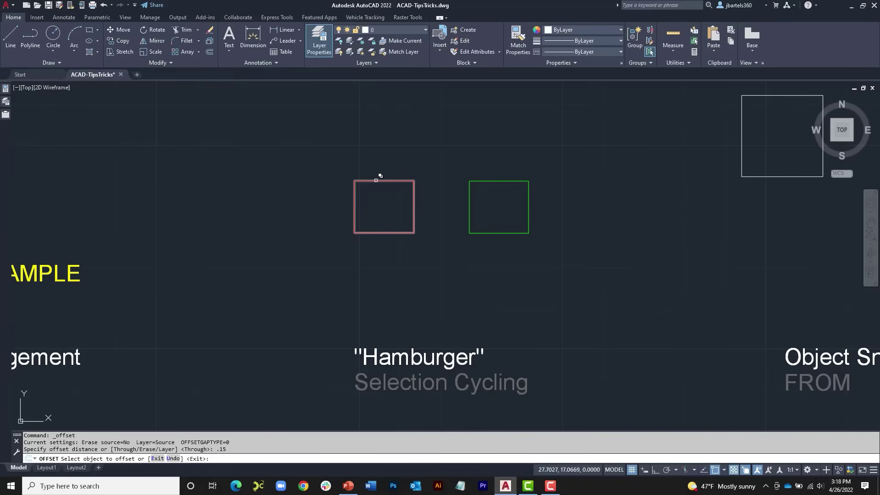
{"action": "left_click", "coordinate": [376, 180]}
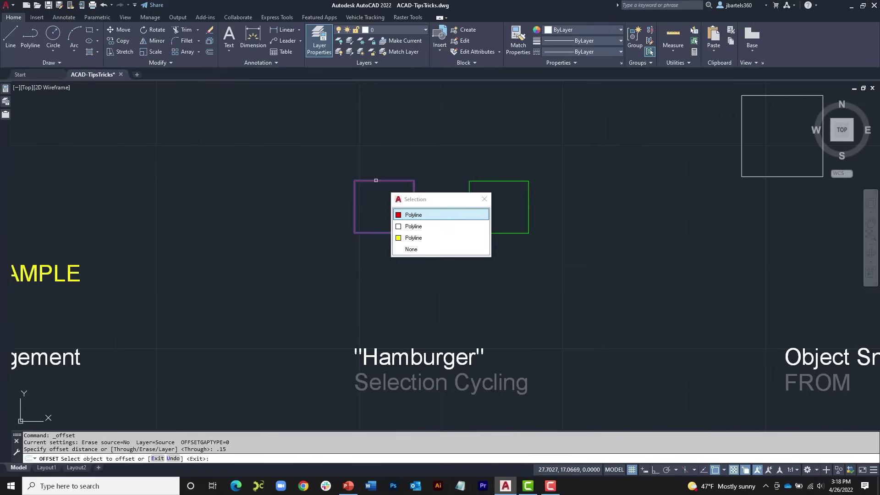
{"action": "left_click", "coordinate": [408, 238]}
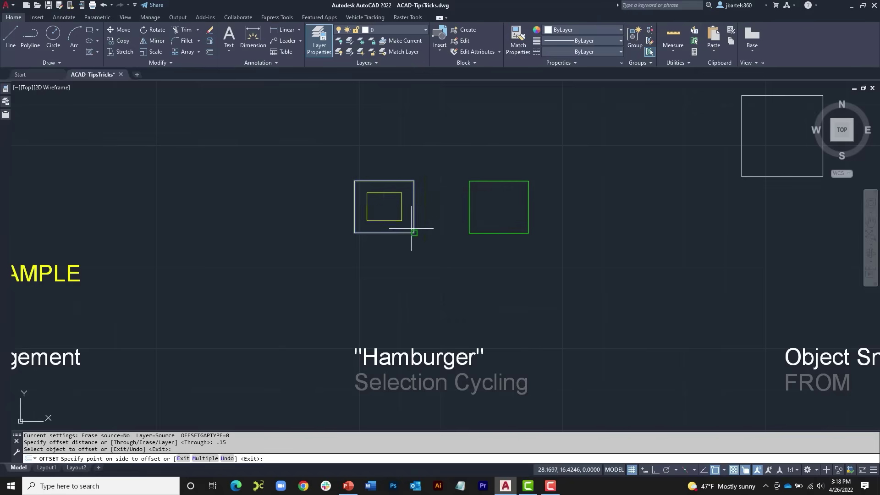
{"action": "left_click", "coordinate": [454, 216]}
{"action": "key", "text": "Escape"}
{"action": "key", "text": "Escape"}
{"action": "middle_click_drag", "start_coordinate": [590, 287], "coordinate": [388, 276]}
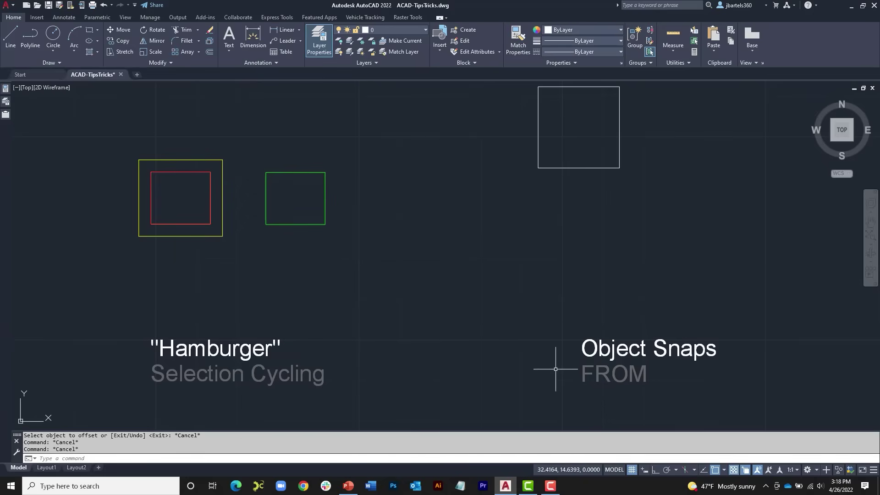
{"action": "left_click", "coordinate": [745, 472]}
- Copy the Object Snaps square by its upper-left corner with Ortho on, using the From snap to place it .25 right of the original's upper-right corner
{"action": "mouse_move", "coordinate": [701, 252]}
{"action": "middle_mouse_down"}
{"action": "mouse_move", "coordinate": [552, 275]}
{"action": "mouse_move", "coordinate": [499, 262]}
{"action": "mouse_move", "coordinate": [507, 277]}
{"action": "middle_mouse_up"}
{"action": "scroll", "coordinate": [552, 275], "scroll_direction": "down", "scroll_amount": 2}
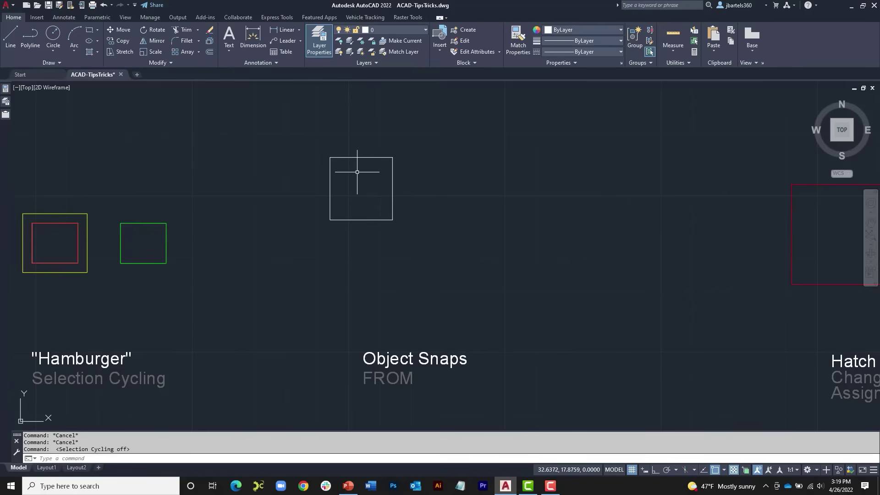
{"action": "scroll", "coordinate": [414, 170], "scroll_direction": "up", "scroll_amount": 2}
{"action": "middle_click_drag", "start_coordinate": [414, 169], "coordinate": [390, 166]}
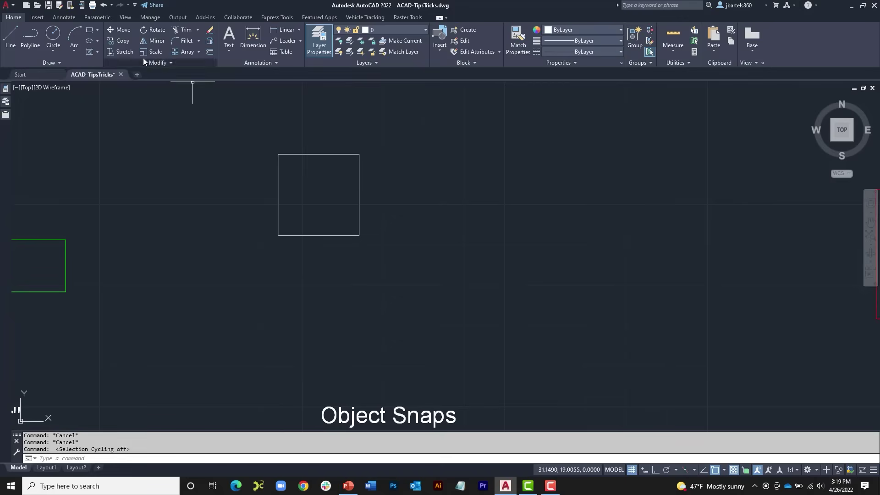
{"action": "left_click", "coordinate": [121, 41]}
{"action": "left_click", "coordinate": [301, 155]}
{"action": "key", "text": "Return"}
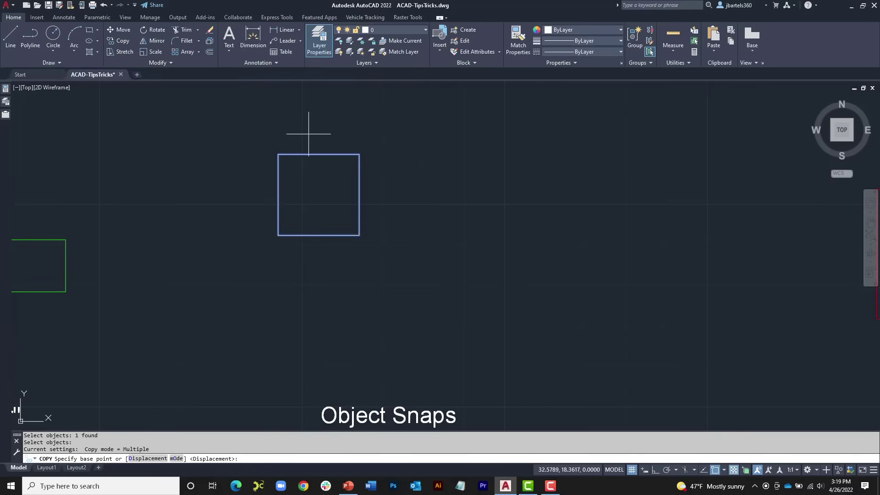
{"action": "left_click", "coordinate": [287, 152]}
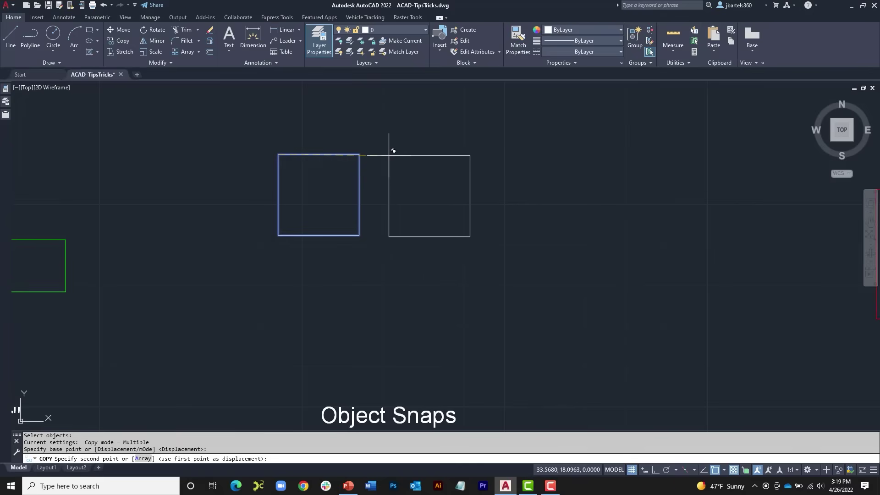
{"action": "right_click", "coordinate": [396, 126], "text": "shift"}
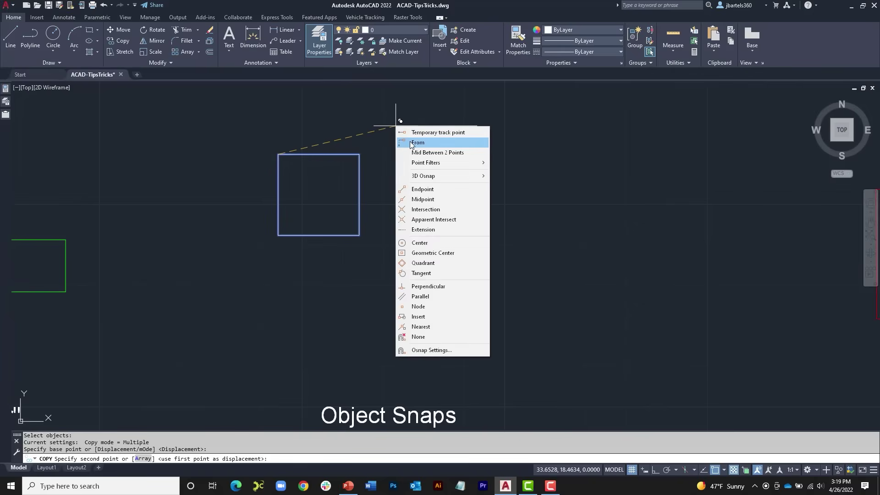
{"action": "left_click", "coordinate": [411, 143]}
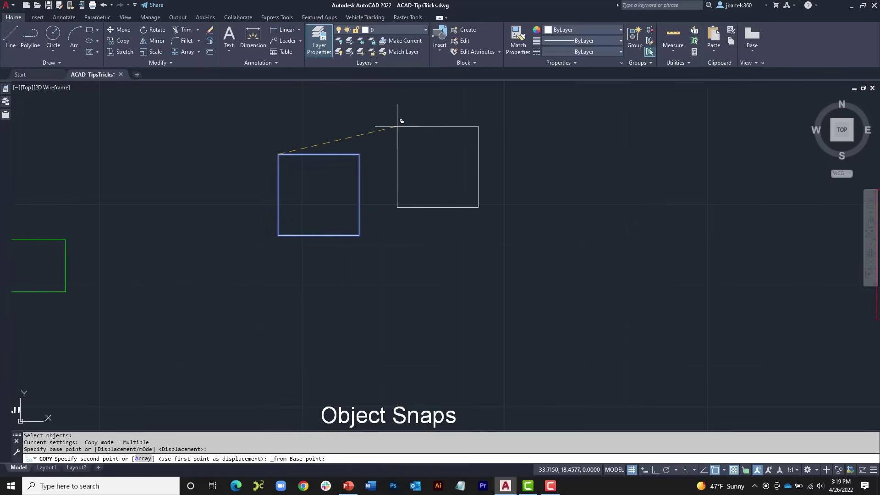
{"action": "left_click", "coordinate": [367, 149]}
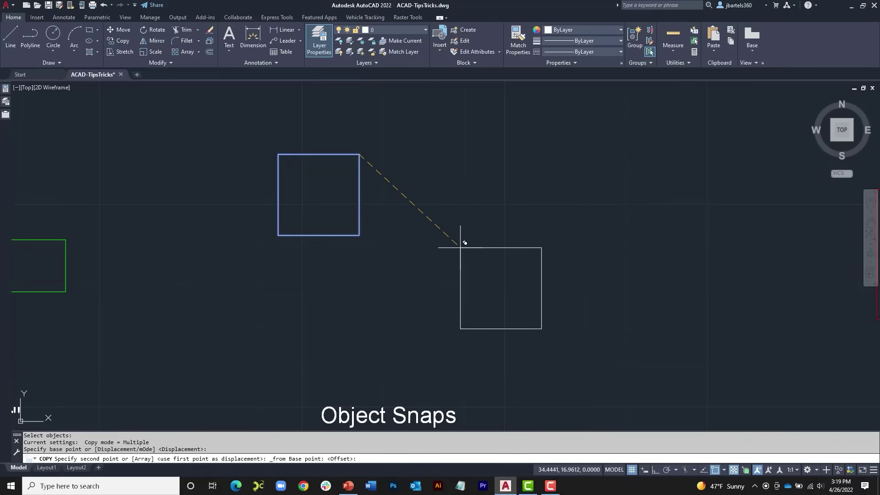
{"action": "left_click", "coordinate": [655, 471]}
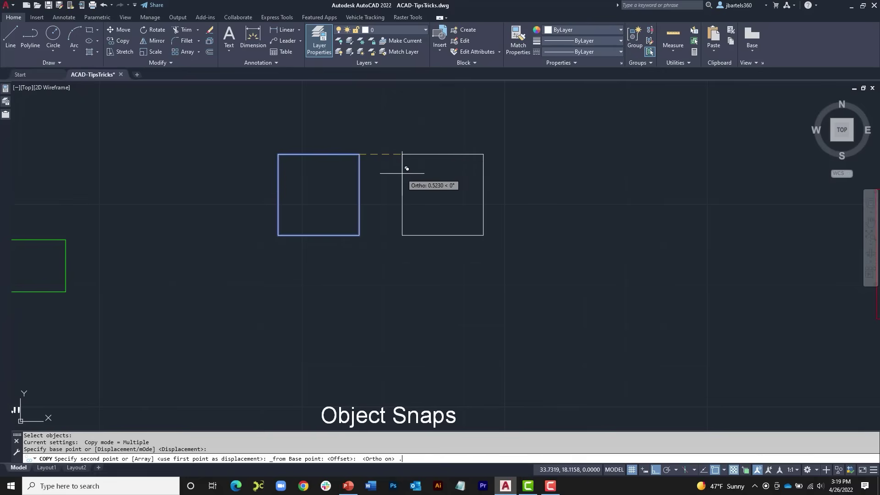
{"action": "key", "text": "Return"}
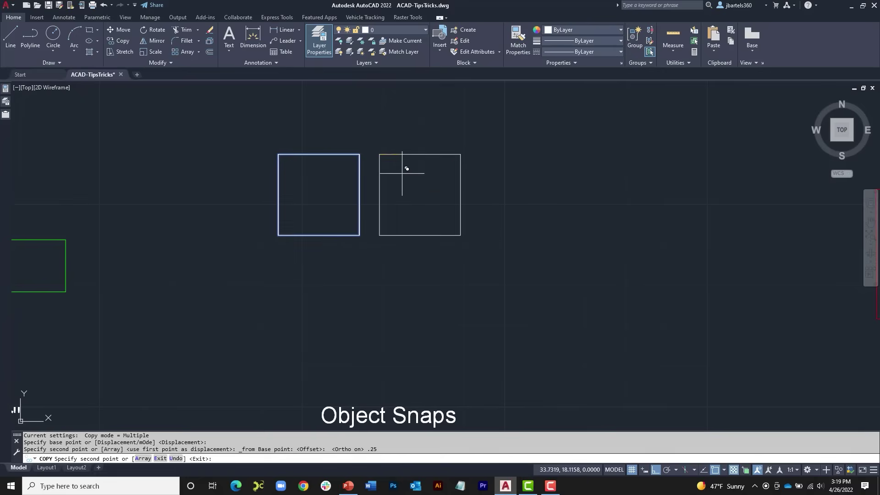
- Place a second copy of the square .25 below the first copy's lower-left corner using the From snap
{"action": "right_click", "coordinate": [391, 258], "text": "shift"}
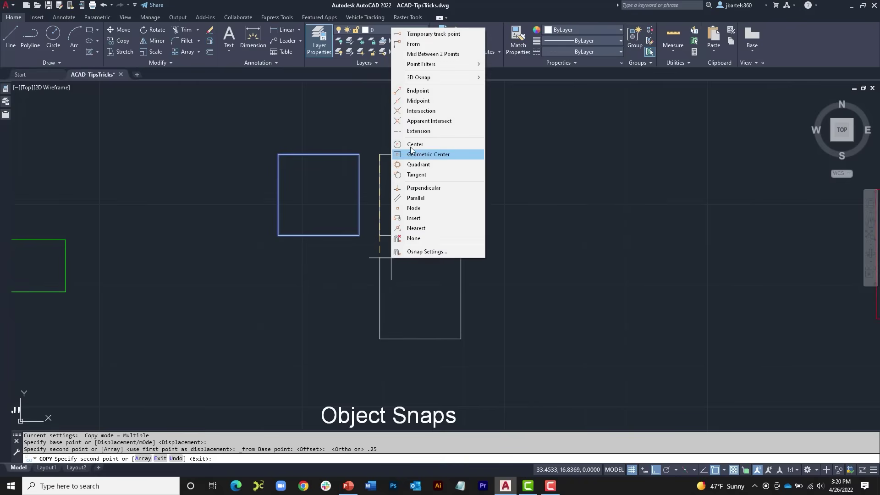
{"action": "left_click", "coordinate": [414, 44]}
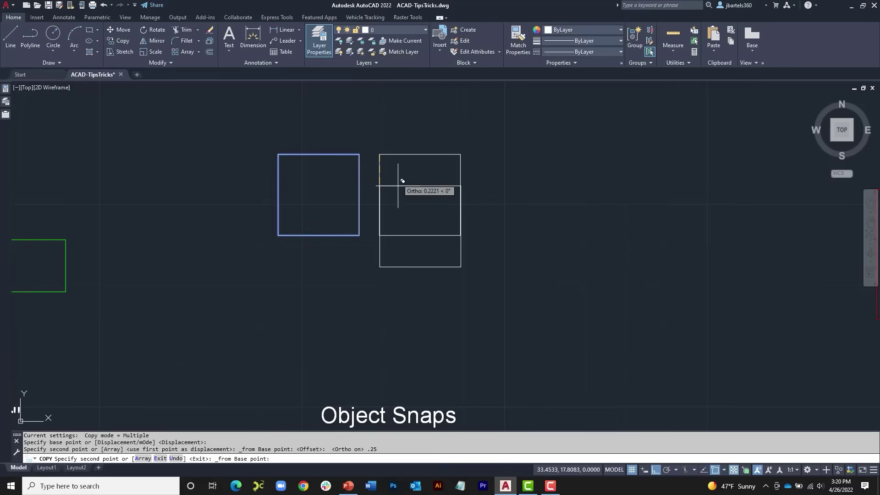
{"action": "left_click", "coordinate": [389, 235]}
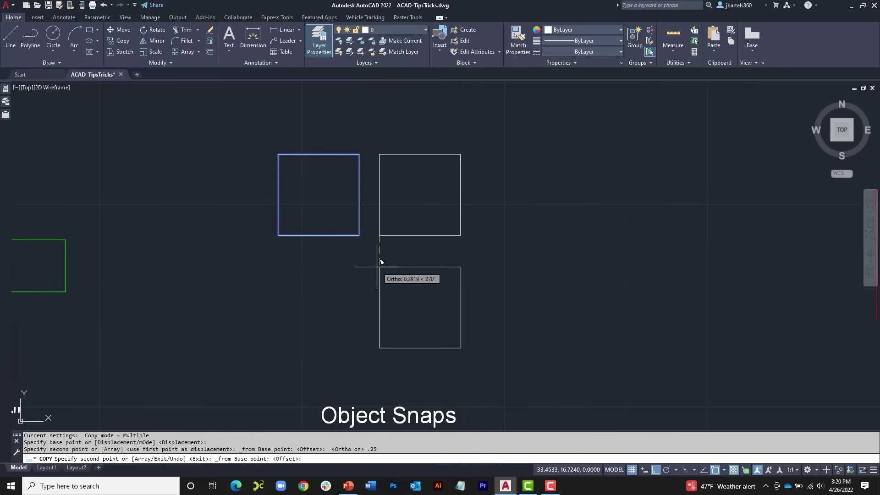
{"action": "type", "text": ".25"}
{"action": "key", "text": "Return"}
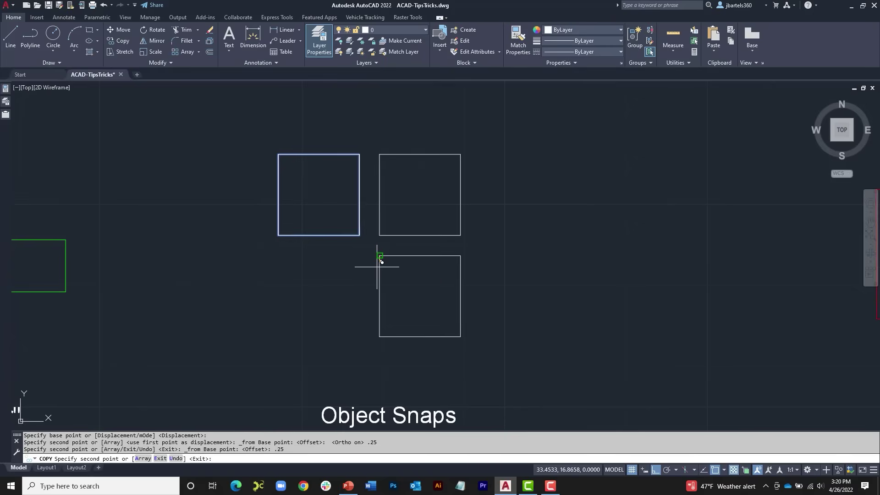
- End the Copy command after placing the second copy of the square
{"action": "key", "text": "Escape"}
{"action": "key", "text": "Escape"}
{"action": "key", "text": "Escape"}
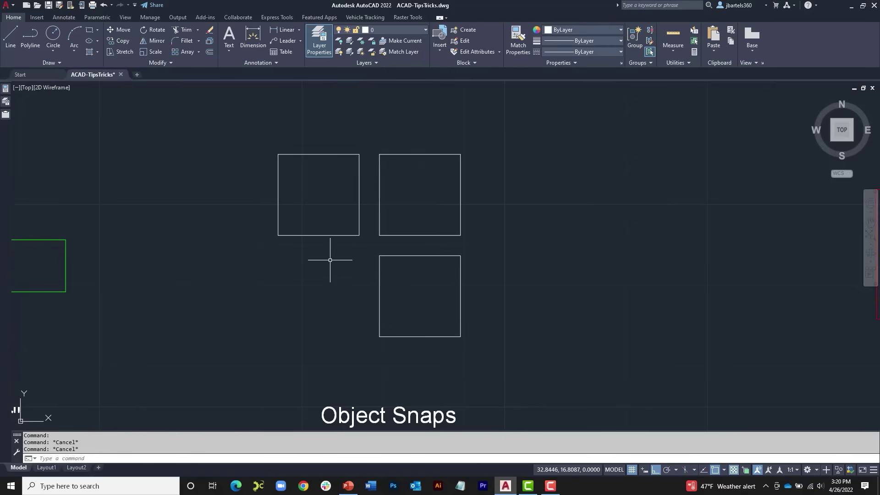
- Start a hatch inside the red rectangle in the Hatch area with the AR-BRSTD pattern
{"action": "scroll", "coordinate": [334, 257], "scroll_direction": "down", "scroll_amount": 3}
{"action": "middle_click_drag", "start_coordinate": [494, 252], "coordinate": [134, 246]}
{"action": "scroll", "coordinate": [363, 244], "scroll_direction": "up", "scroll_amount": 1}
{"action": "middle_click_drag", "start_coordinate": [364, 246], "coordinate": [328, 248]}
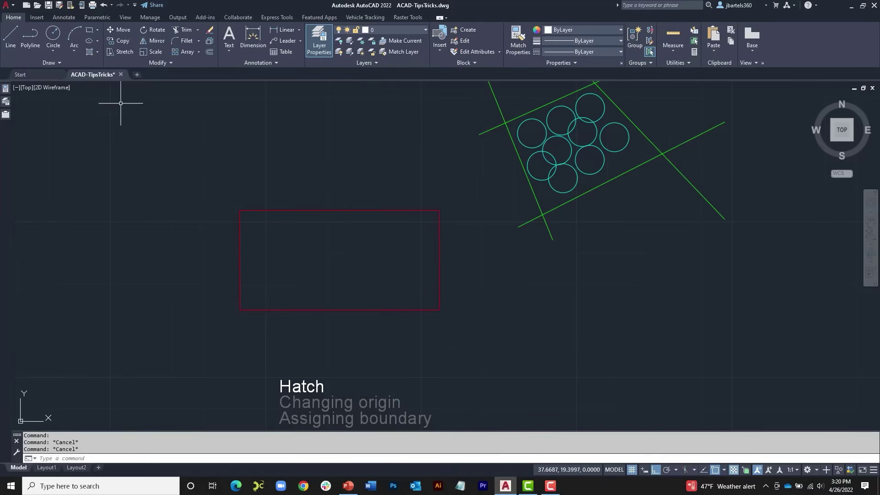
{"action": "left_click", "coordinate": [90, 53]}
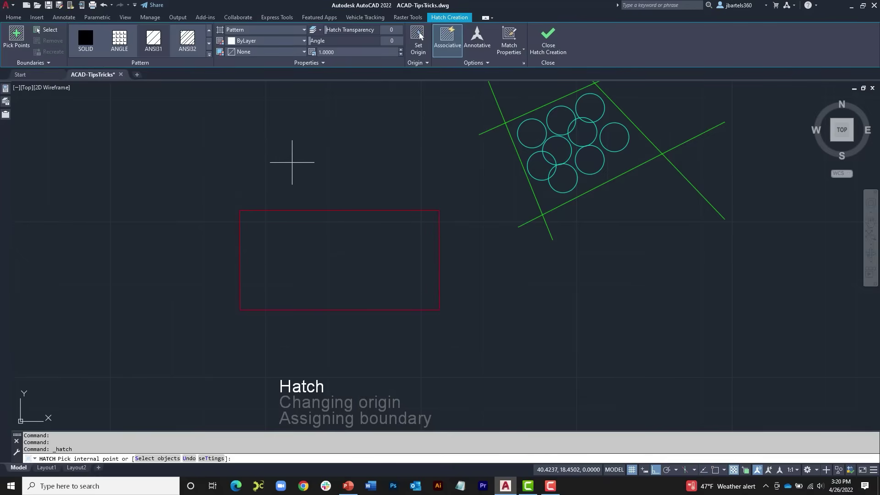
{"action": "left_click", "coordinate": [209, 56]}
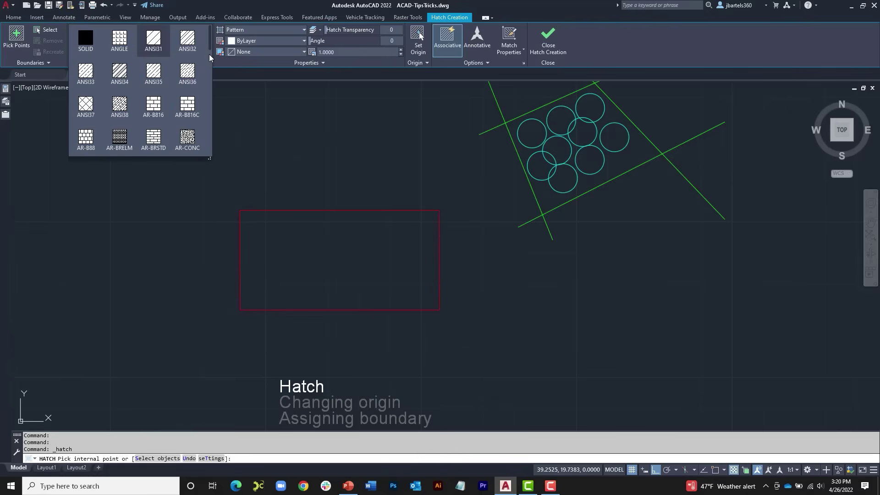
{"action": "scroll", "coordinate": [193, 67], "scroll_direction": "down", "scroll_amount": 1}
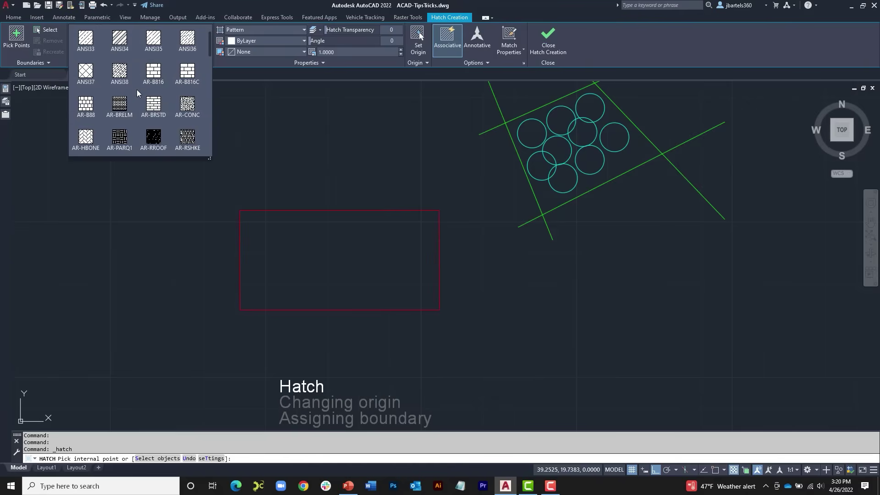
{"action": "left_click", "coordinate": [155, 114]}
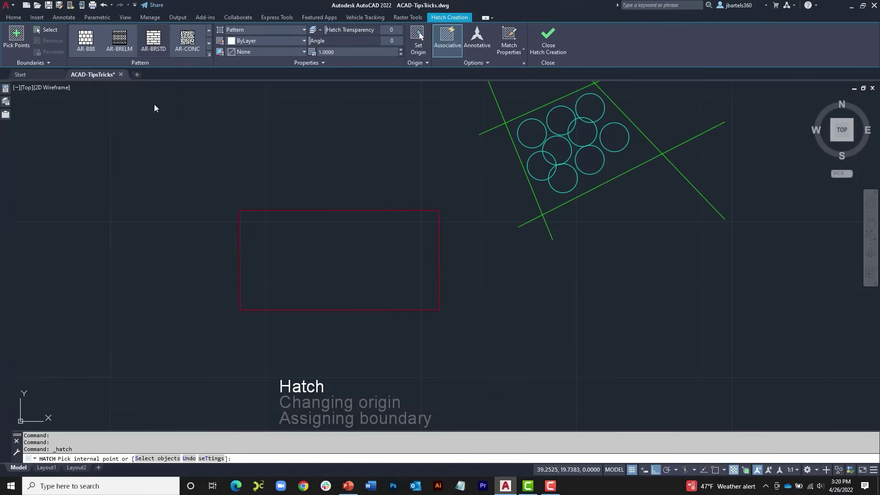
{"action": "left_click", "coordinate": [311, 250]}
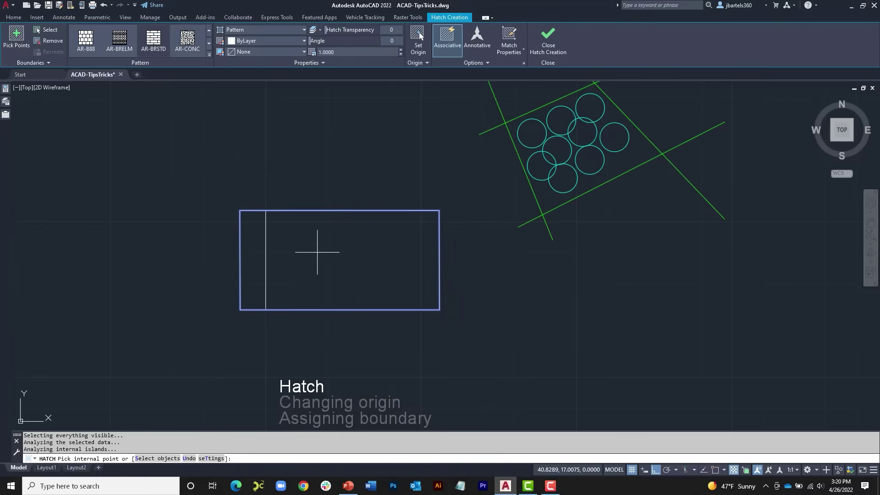
{"action": "left_click", "coordinate": [150, 50]}
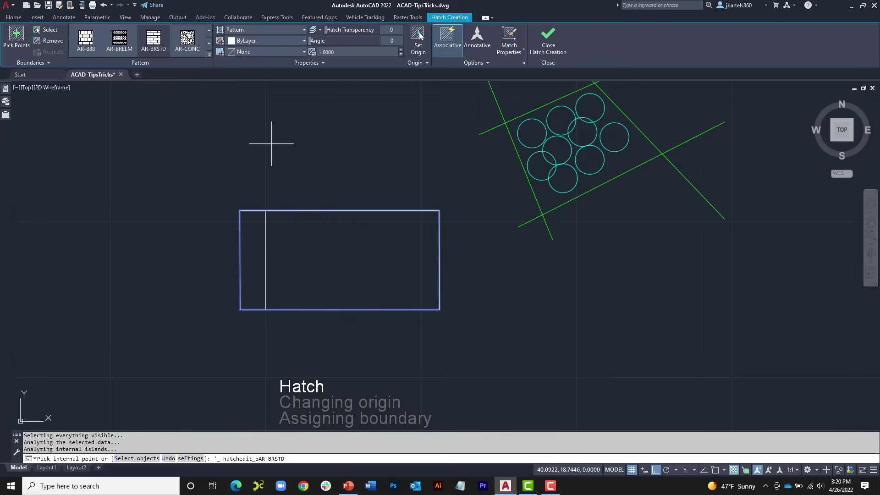
- Set the brick hatch's pattern scale to .1 and finish creating the hatch
{"action": "left_click", "coordinate": [340, 53]}
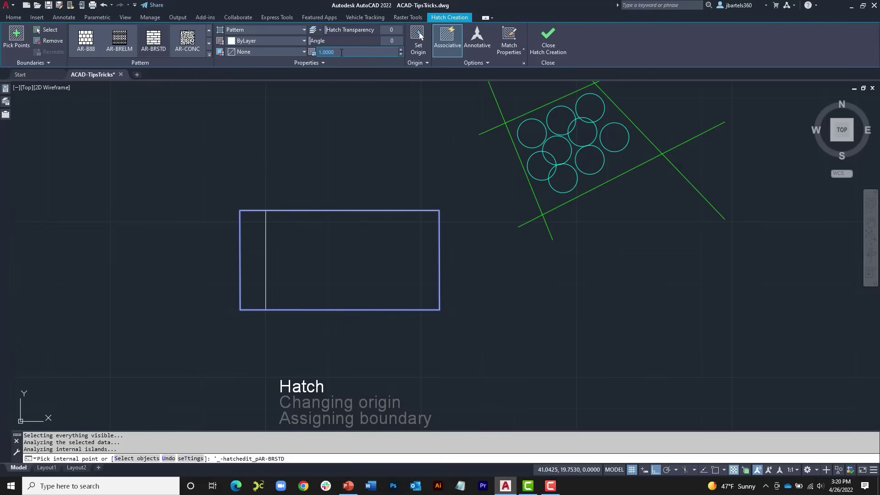
{"action": "type", "text": ".1"}
{"action": "key", "text": "Return"}
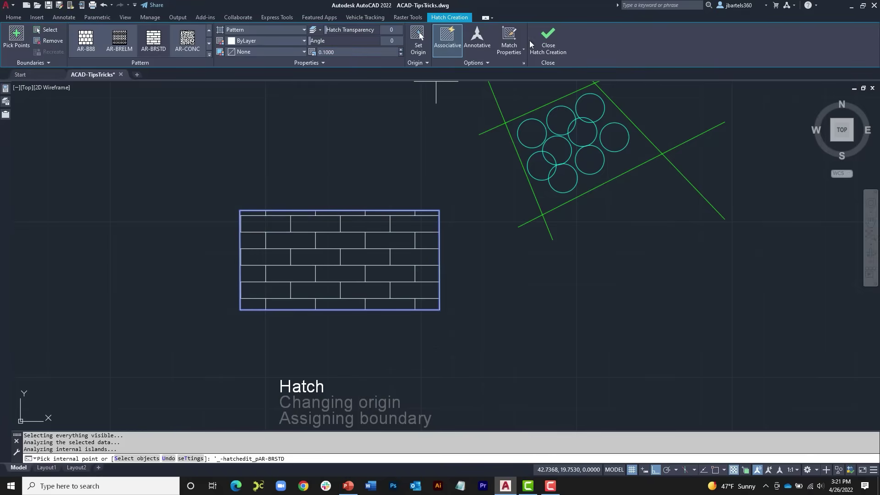
{"action": "left_click", "coordinate": [548, 39]}
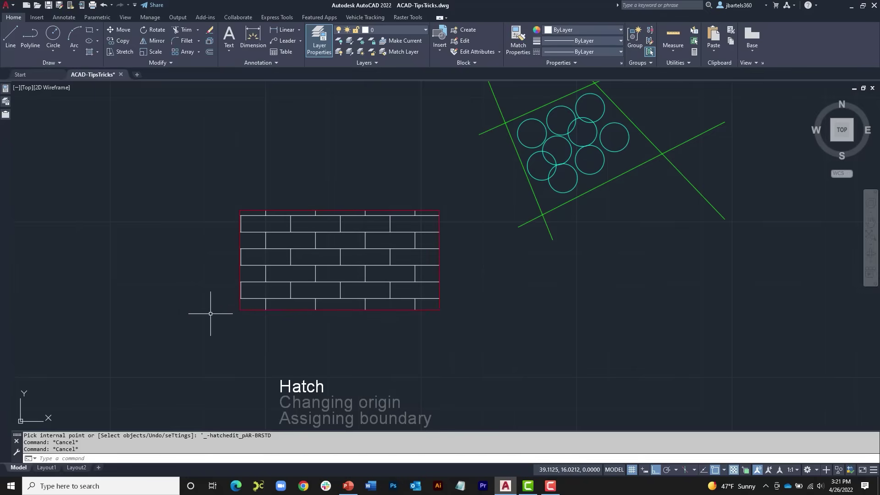
- Set the brick hatch's origin to the lower-left corner of the red rectangle
{"action": "left_click", "coordinate": [253, 264]}
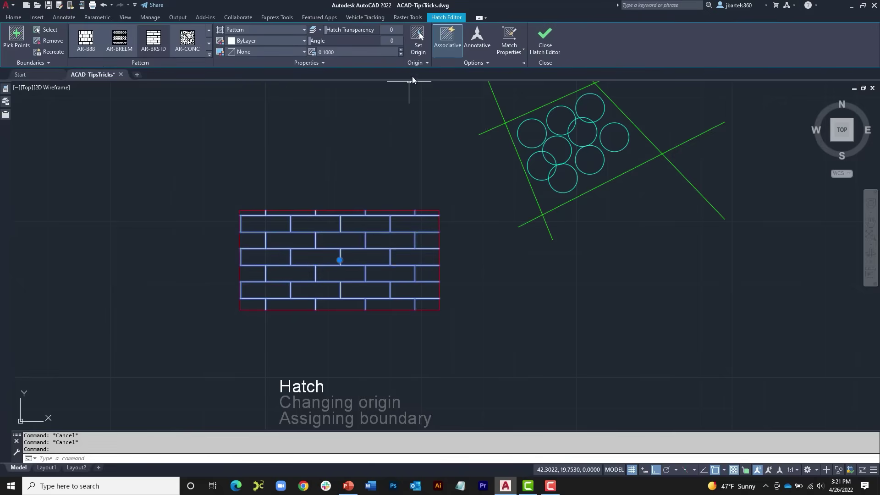
{"action": "left_click", "coordinate": [419, 37]}
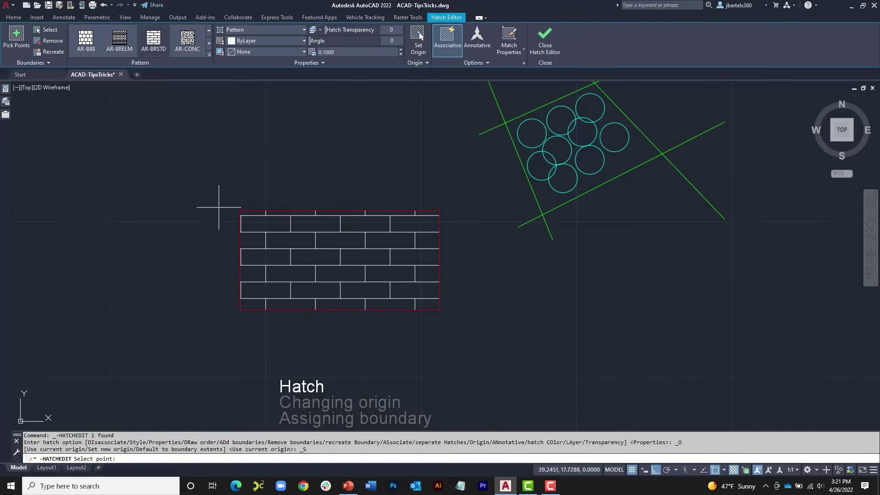
{"action": "left_click", "coordinate": [241, 309]}
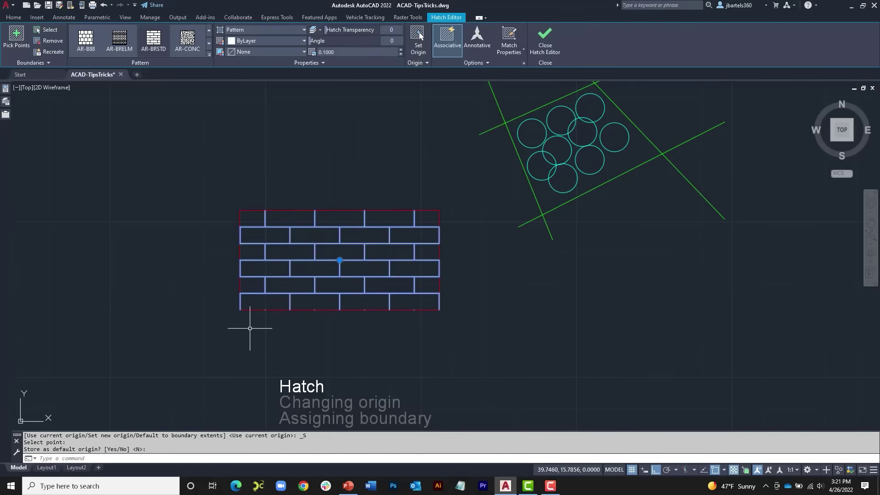
{"action": "key", "text": "Return"}
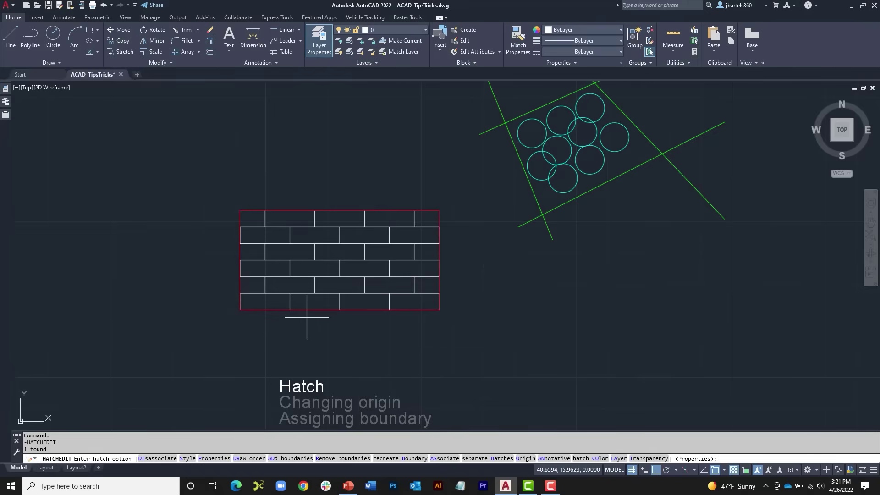
- Start a SOLID hatch and specify a new boundary set made of only the four green lines around the circles
{"action": "middle_click_drag", "start_coordinate": [486, 304], "coordinate": [444, 321]}
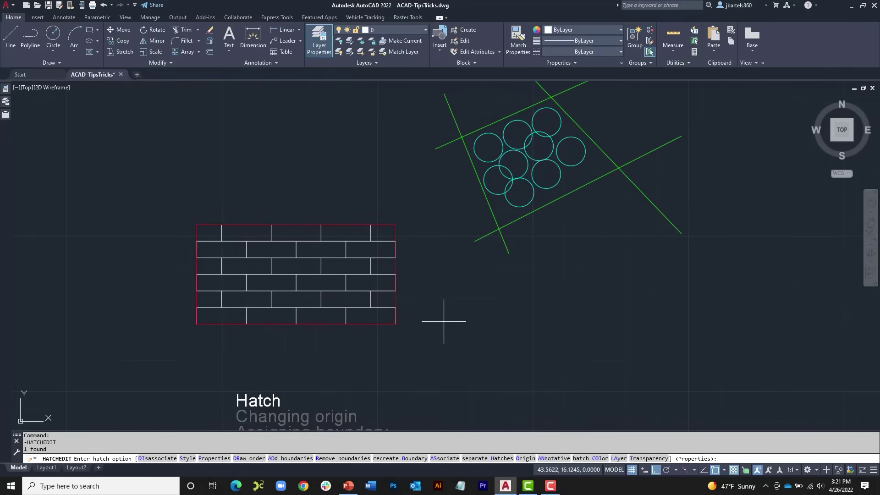
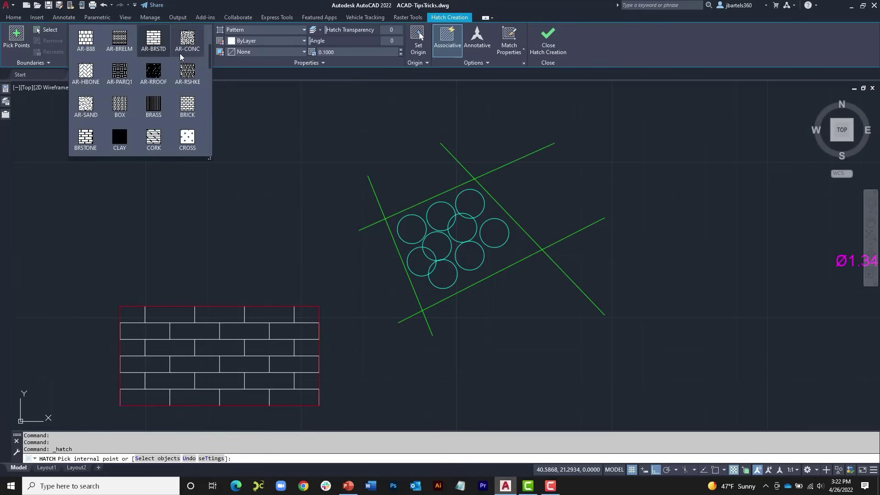
{"action": "scroll", "coordinate": [91, 50], "scroll_direction": "up", "scroll_amount": 2}
{"action": "left_click", "coordinate": [84, 32]}
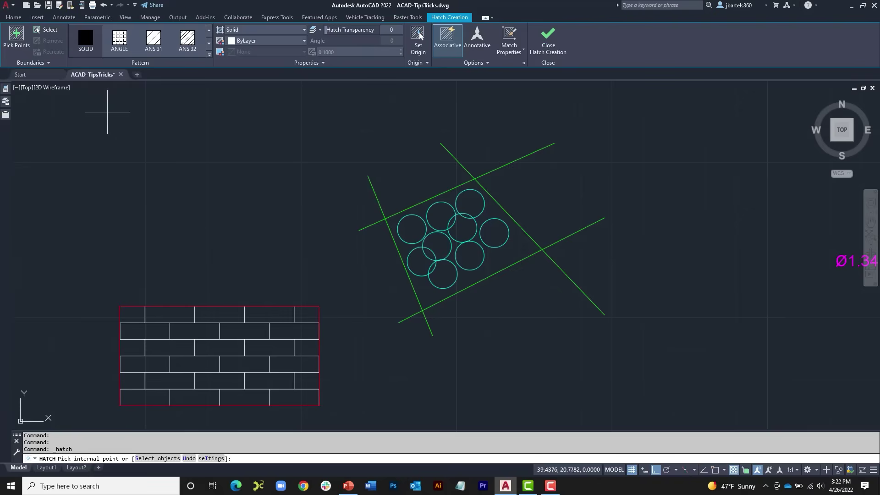
{"action": "left_click", "coordinate": [49, 63]}
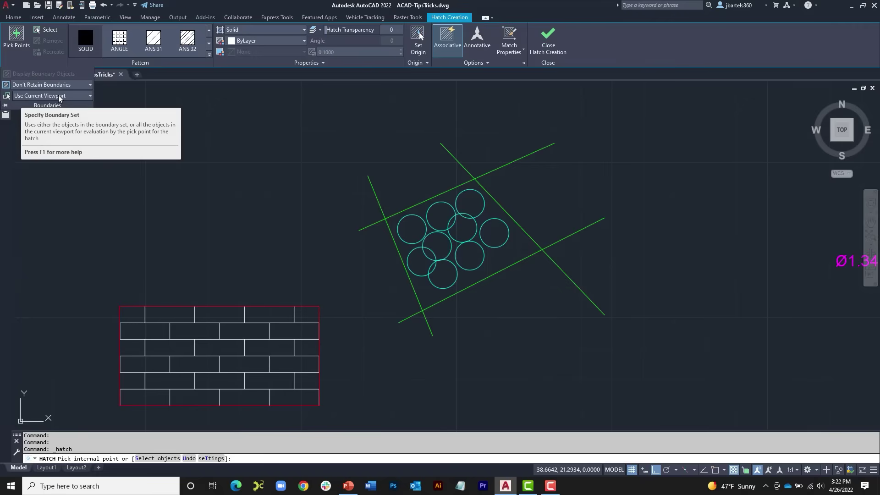
{"action": "left_click", "coordinate": [6, 97]}
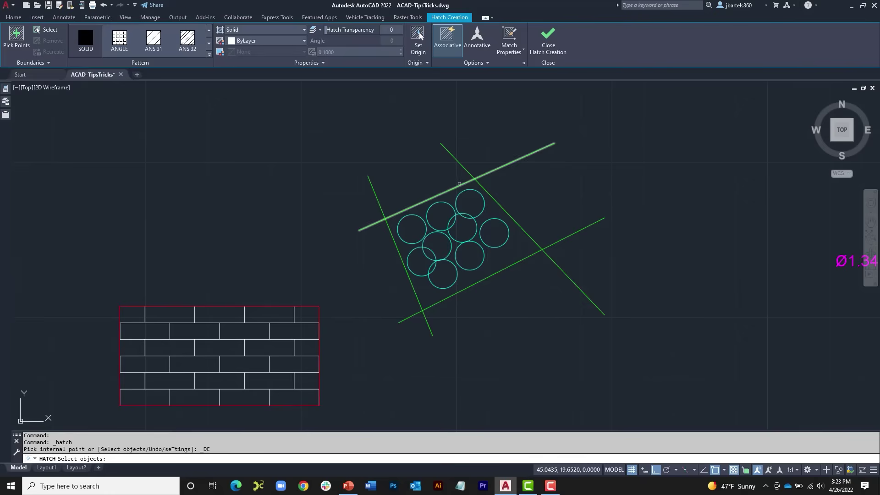
{"action": "left_click", "coordinate": [460, 180]}
{"action": "left_click", "coordinate": [453, 155]}
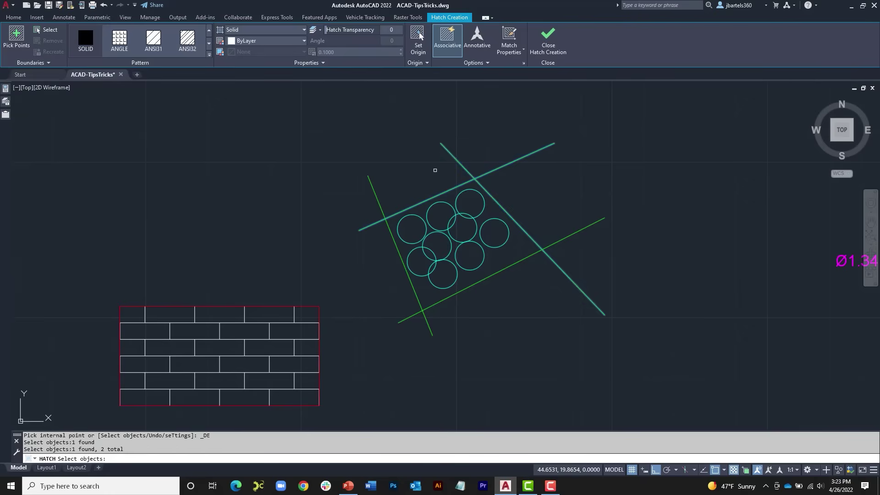
{"action": "left_click", "coordinate": [379, 201]}
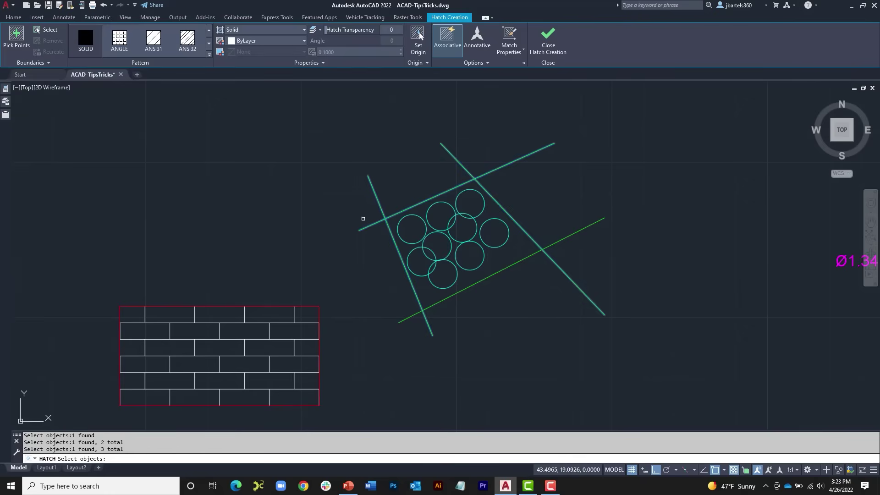
{"action": "left_click", "coordinate": [434, 304]}
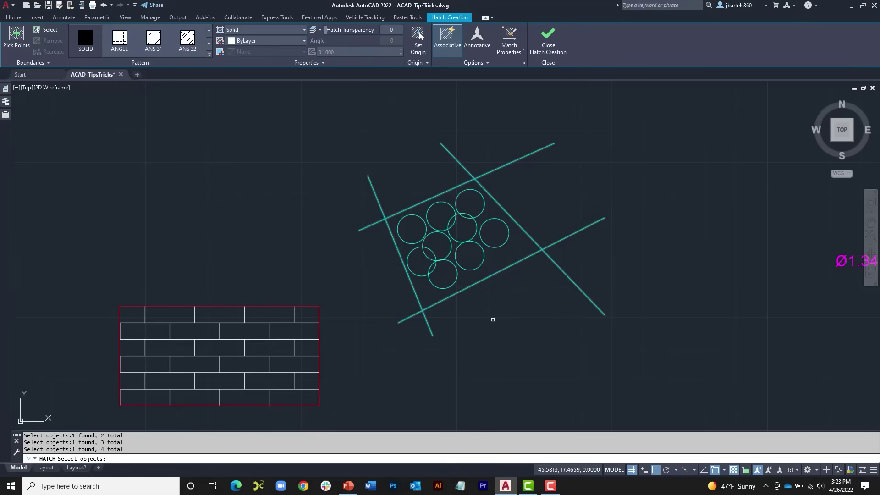
{"action": "key", "text": "Return"}
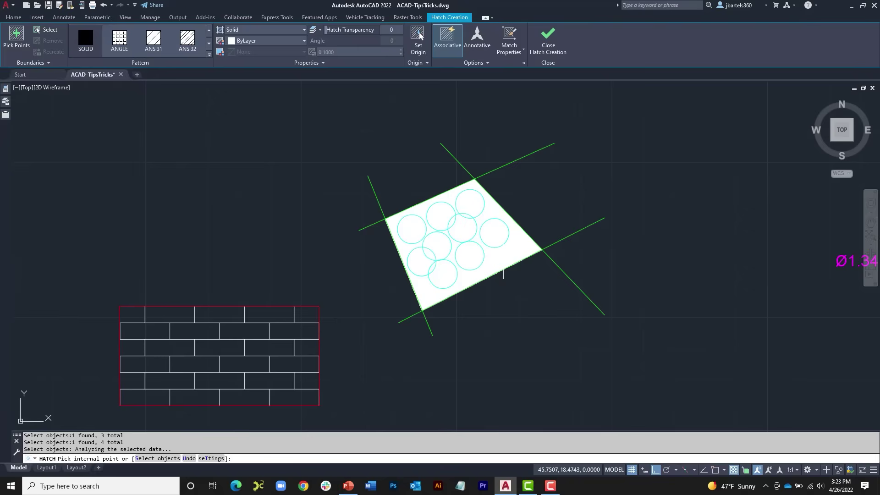
- Fill the area enclosed by the four green lines, color the hatch orange (205,105,40) and finish the hatch
{"action": "left_click", "coordinate": [503, 273]}
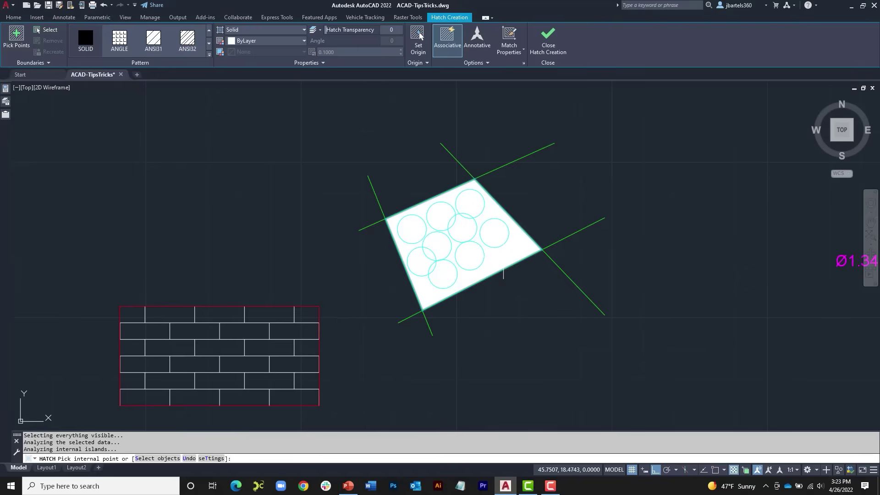
{"action": "left_click", "coordinate": [304, 40]}
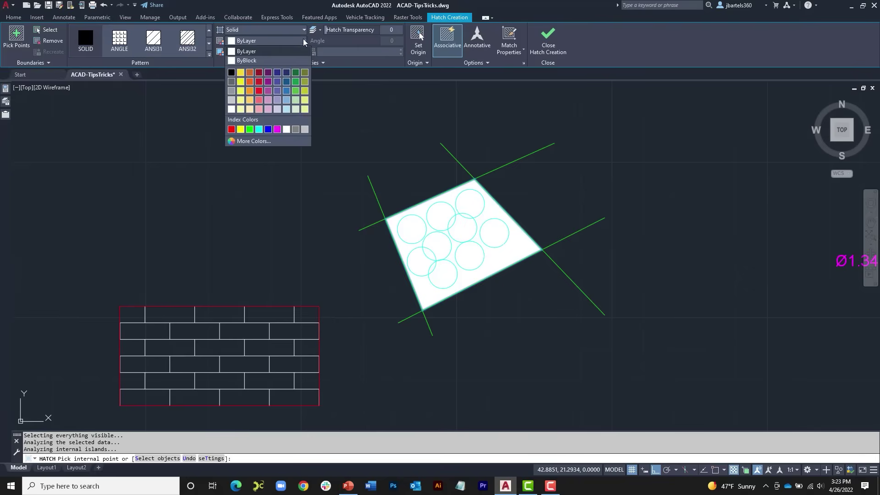
{"action": "left_click", "coordinate": [250, 74]}
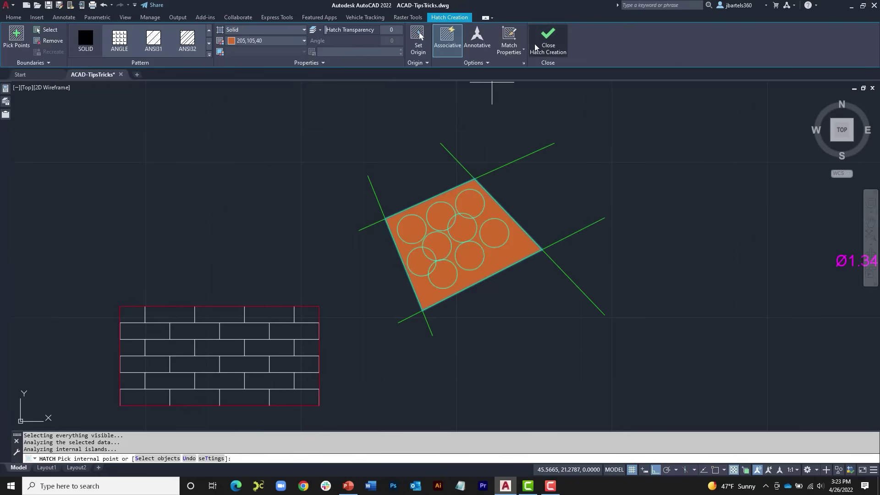
{"action": "left_click", "coordinate": [549, 40]}
{"action": "key", "text": "Escape"}
{"action": "key", "text": "Escape"}
{"action": "key", "text": "Escape"}
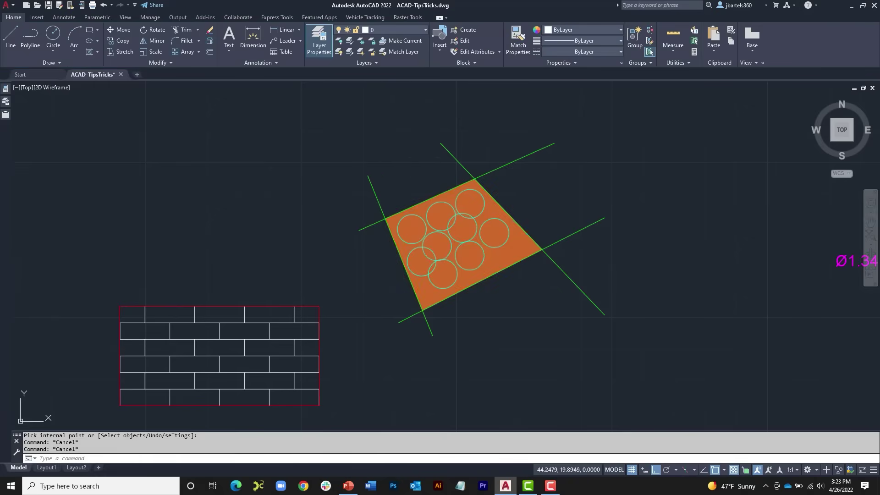
- Evaluate the expression 2+2 with the CAL command in the Geometric Calculator area
{"action": "middle_click_drag", "start_coordinate": [422, 189], "coordinate": [312, 187]}
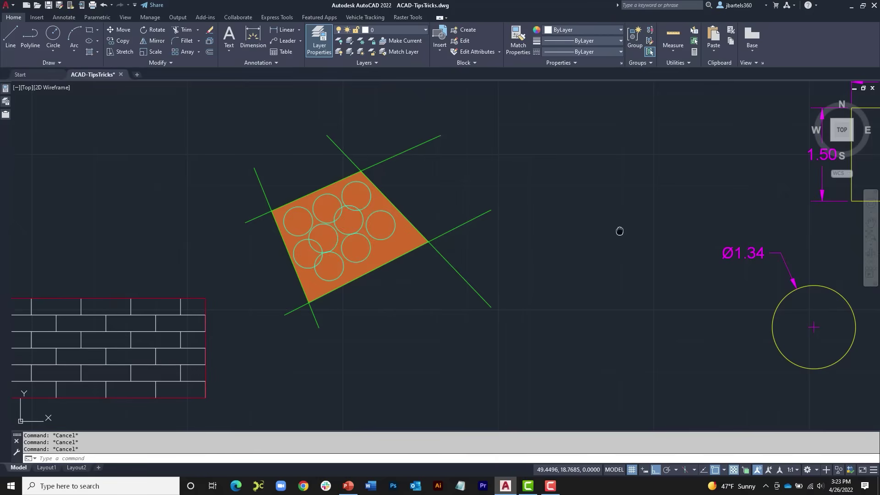
{"action": "mouse_move", "coordinate": [618, 230]}
{"action": "middle_mouse_down"}
{"action": "mouse_move", "coordinate": [310, 229]}
{"action": "mouse_move", "coordinate": [184, 241]}
{"action": "middle_mouse_up"}
{"action": "scroll", "coordinate": [455, 255], "scroll_direction": "down", "scroll_amount": 1}
{"action": "mouse_move", "coordinate": [494, 258]}
{"action": "middle_mouse_down"}
{"action": "mouse_move", "coordinate": [422, 237]}
{"action": "mouse_move", "coordinate": [401, 241]}
{"action": "middle_mouse_up"}
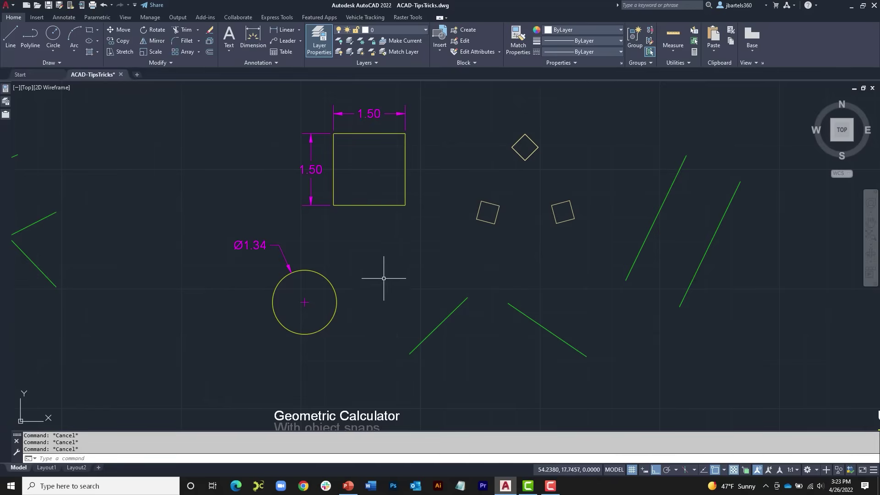
{"action": "left_click", "coordinate": [80, 457]}
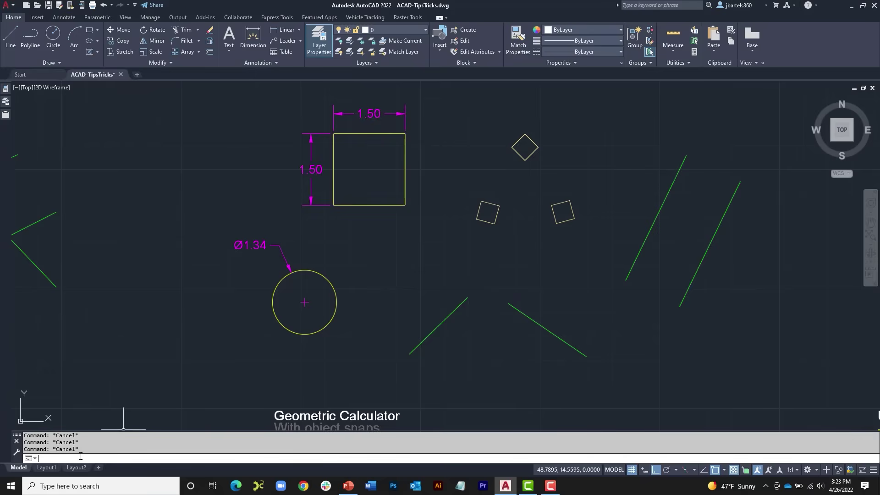
{"action": "type", "text": "CAL"}
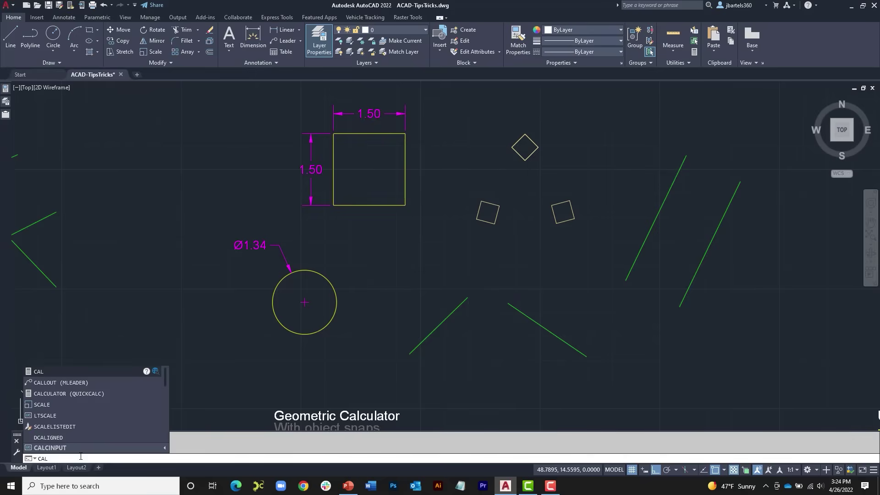
{"action": "key", "text": "Return"}
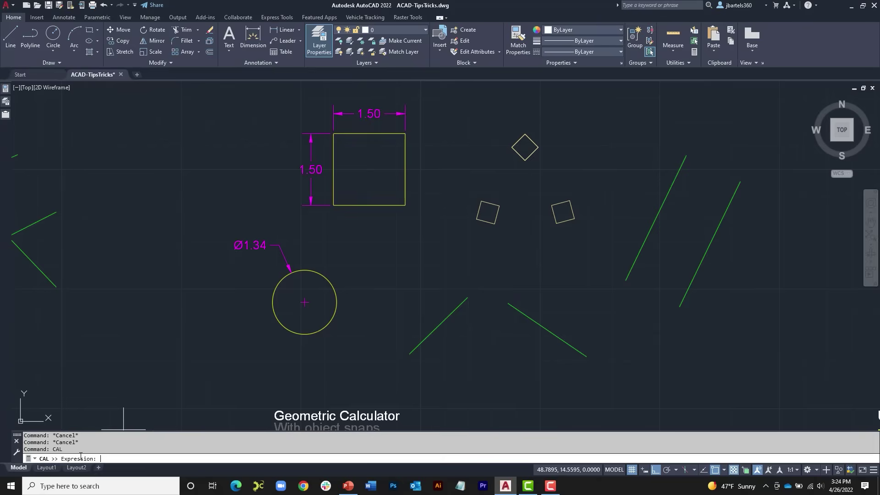
{"action": "type", "text": "2+2"}
{"action": "key", "text": "Return"}
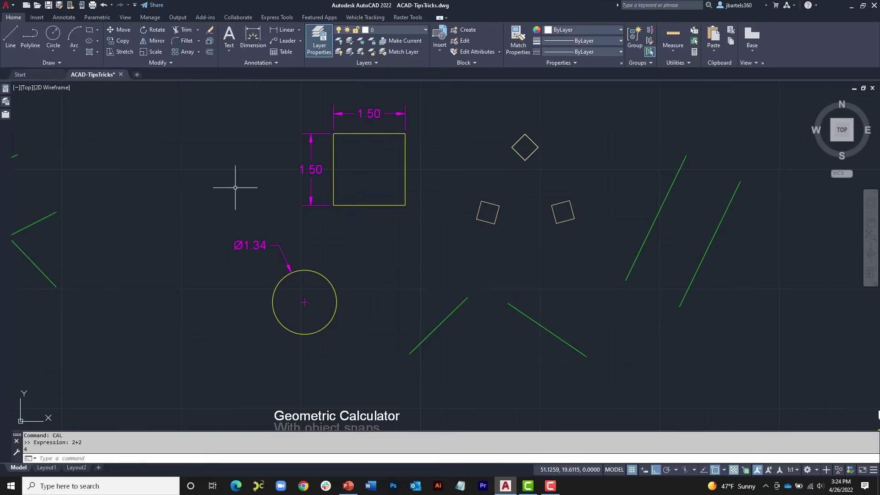
- Draw a circle between the 1.34 diameter circle and the green lines, calculating its diameter transparently with CAL as 1.34/2
{"action": "left_click", "coordinate": [49, 39]}
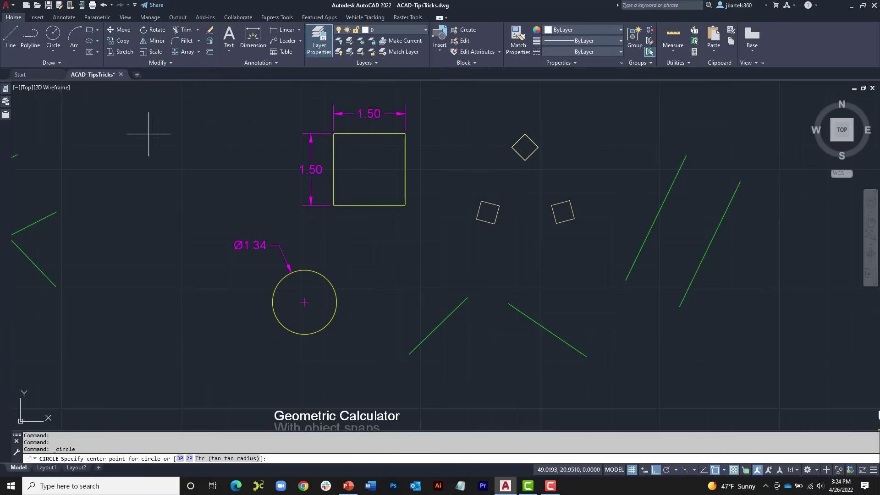
{"action": "left_click", "coordinate": [384, 283]}
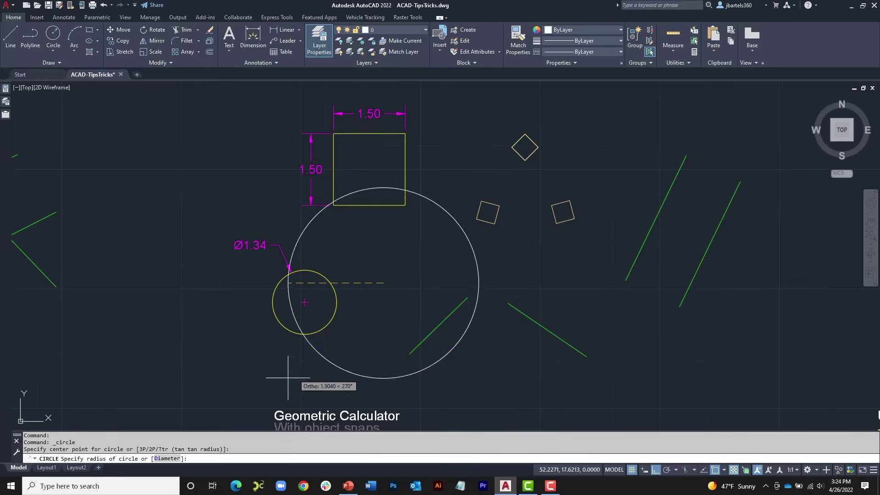
{"action": "type", "text": "d"}
{"action": "key", "text": "Return"}
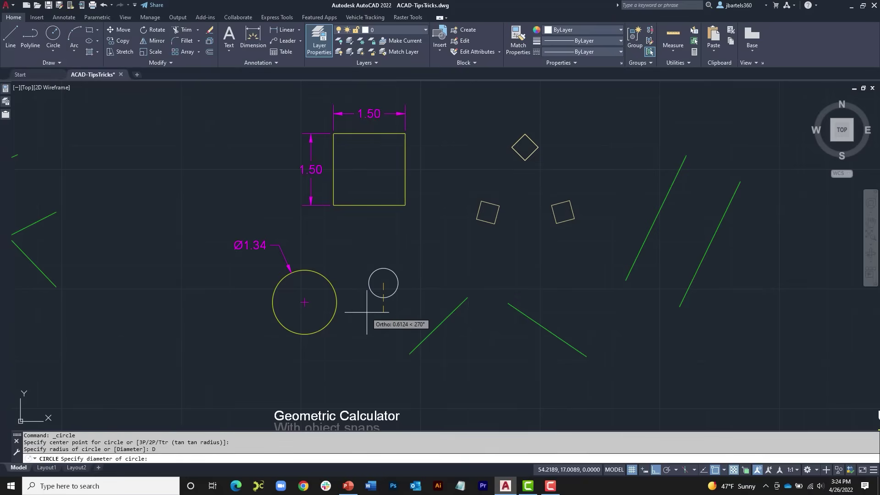
{"action": "type", "text": "'cal"}
{"action": "key", "text": "Return"}
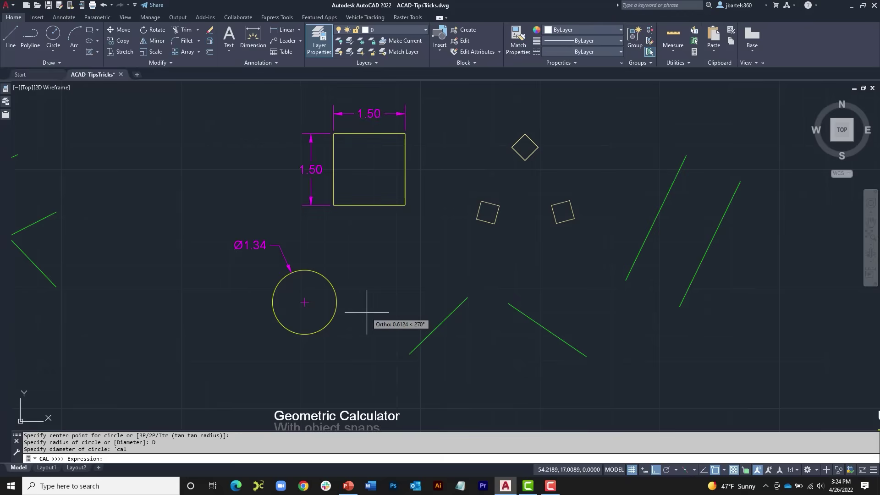
{"action": "type", "text": "1.34/2"}
{"action": "key", "text": "Return"}
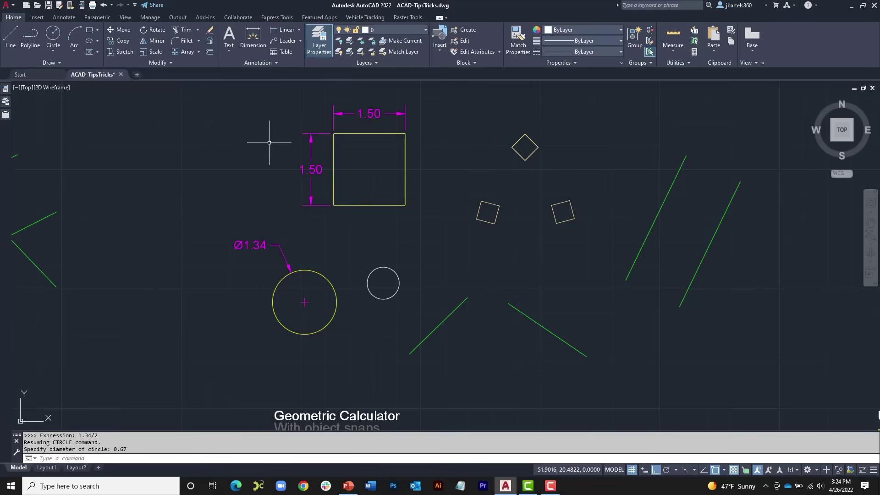
- Dimension the new small circle's diameter, placing the text above and to the left of the circle
{"action": "left_click", "coordinate": [253, 39]}
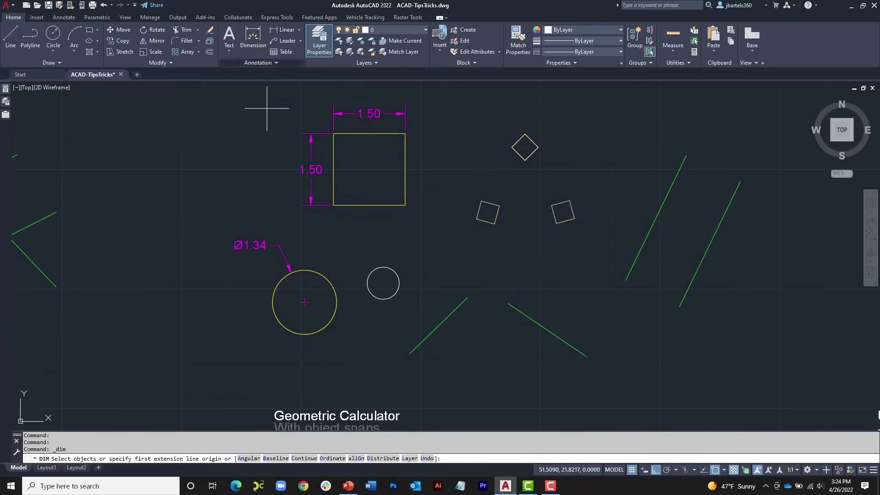
{"action": "left_click", "coordinate": [374, 268]}
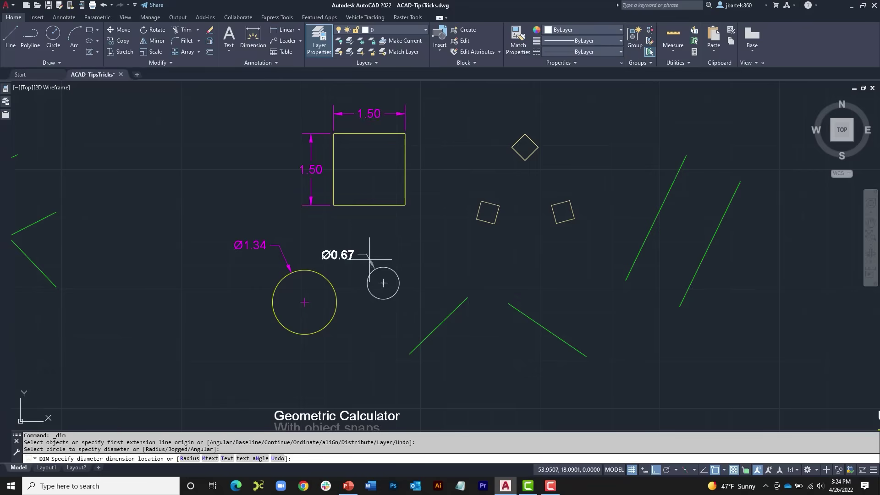
{"action": "left_click", "coordinate": [369, 252]}
{"action": "key", "text": "Escape"}
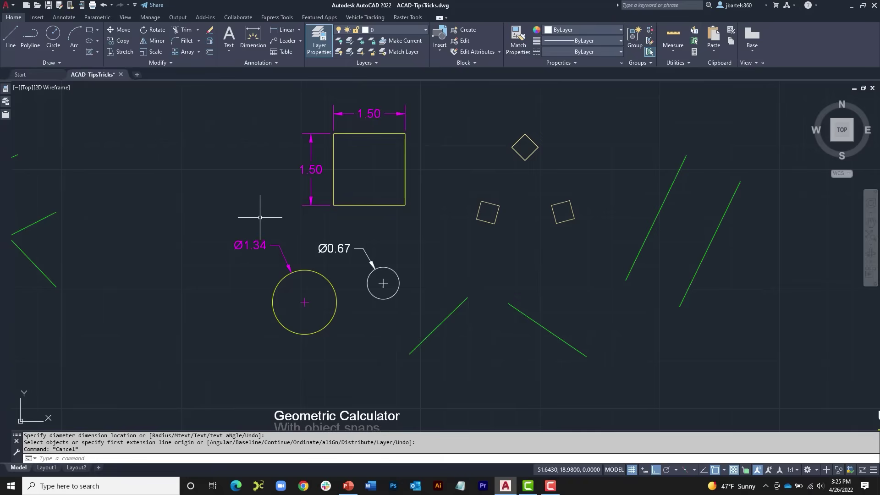
- Scale the yellow square about its lower-left corner, using the transparent CAL expression 1.34/1.5 as the scale factor
{"action": "left_click", "coordinate": [155, 51]}
{"action": "left_click", "coordinate": [332, 152]}
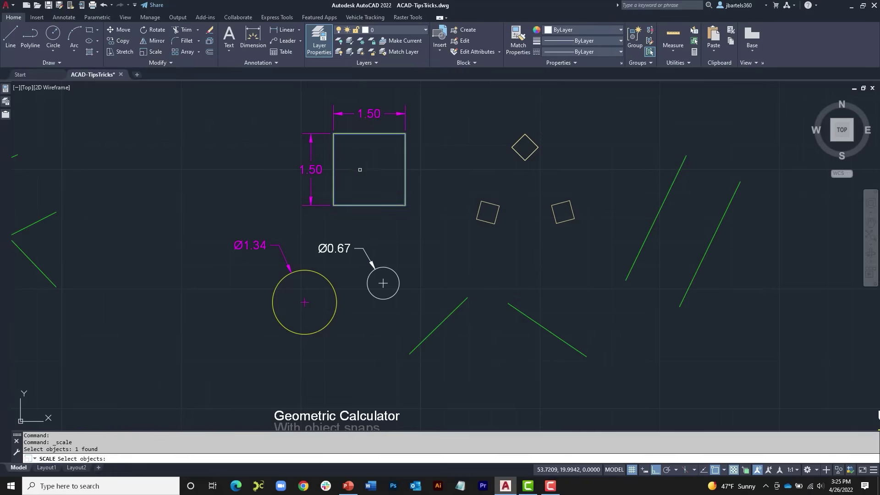
{"action": "key", "text": "Return"}
{"action": "left_click", "coordinate": [334, 204]}
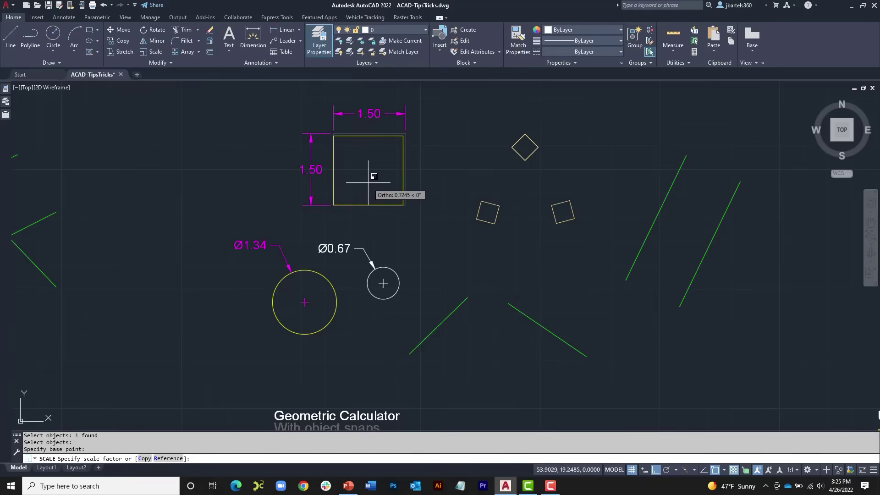
{"action": "type", "text": "'cal"}
{"action": "key", "text": "Return"}
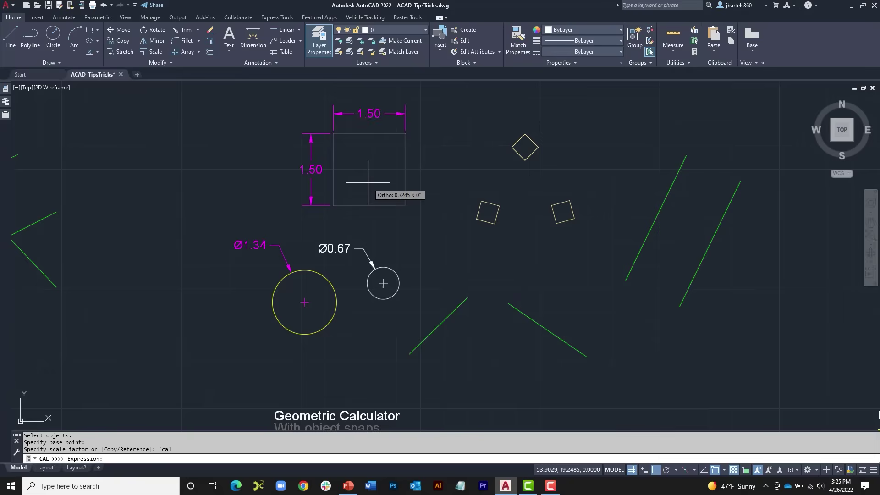
{"action": "type", "text": "1.34/1.5"}
{"action": "key", "text": "Return"}
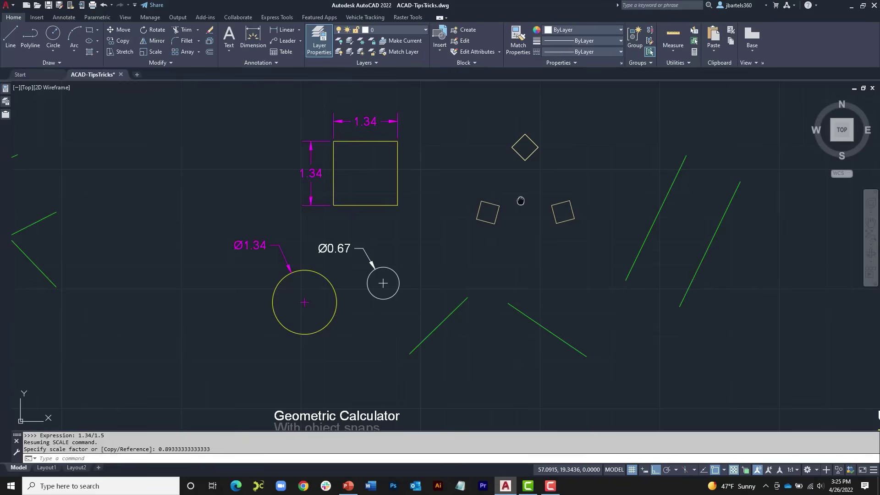
- Draw a circle of about 0.25 radius centered among the three small squares, using CAL expression (end+end+int)/3 on their inner corners
{"action": "middle_click_drag", "start_coordinate": [521, 201], "coordinate": [447, 222]}
{"action": "scroll", "coordinate": [476, 196], "scroll_direction": "up", "scroll_amount": 3}
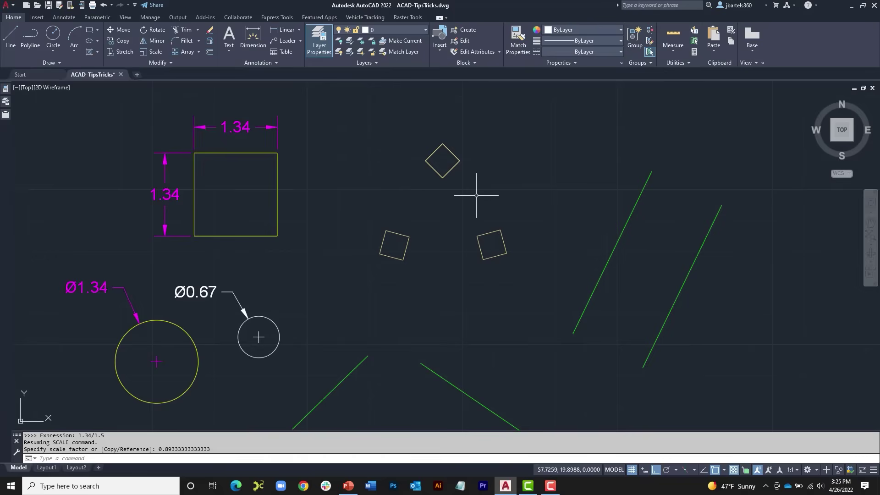
{"action": "middle_click_drag", "start_coordinate": [488, 196], "coordinate": [462, 212]}
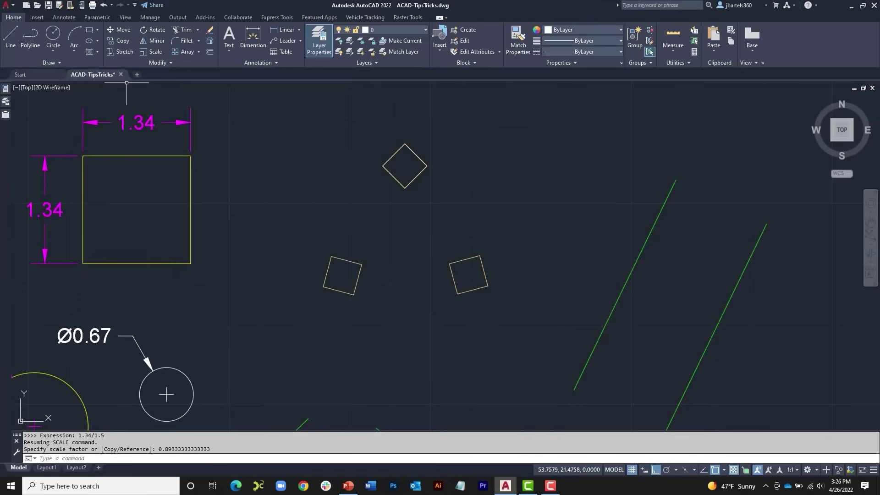
{"action": "left_click", "coordinate": [53, 35]}
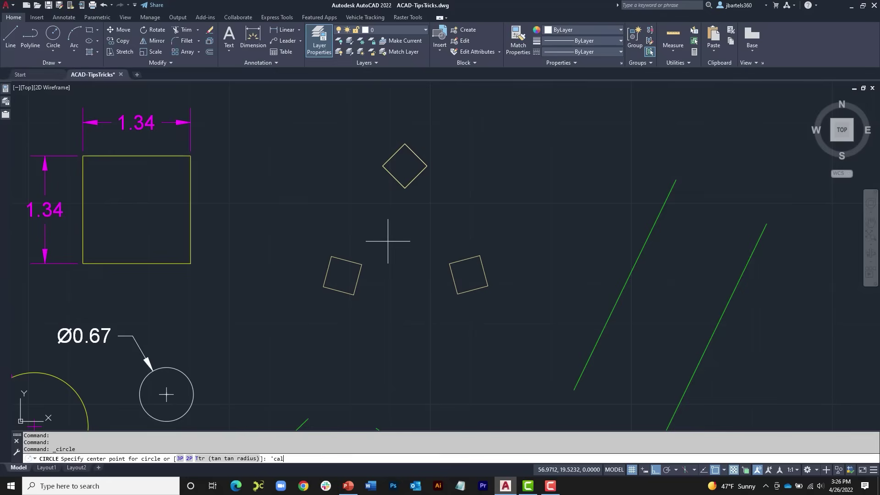
{"action": "type", "text": "'cal"}
{"action": "key", "text": "Return"}
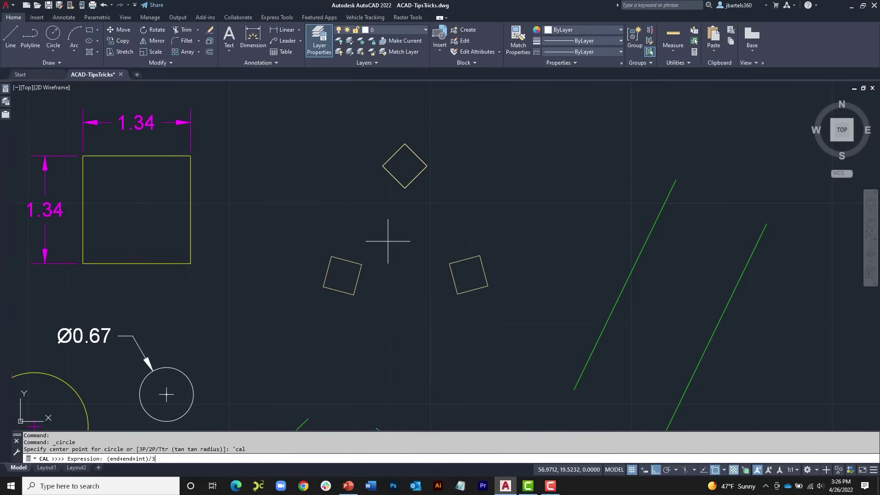
{"action": "key", "text": "Return"}
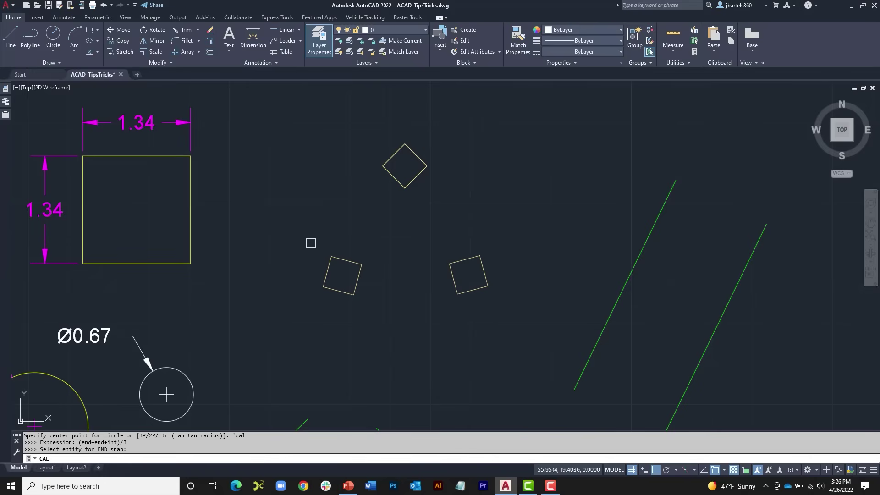
{"action": "left_click", "coordinate": [404, 187]}
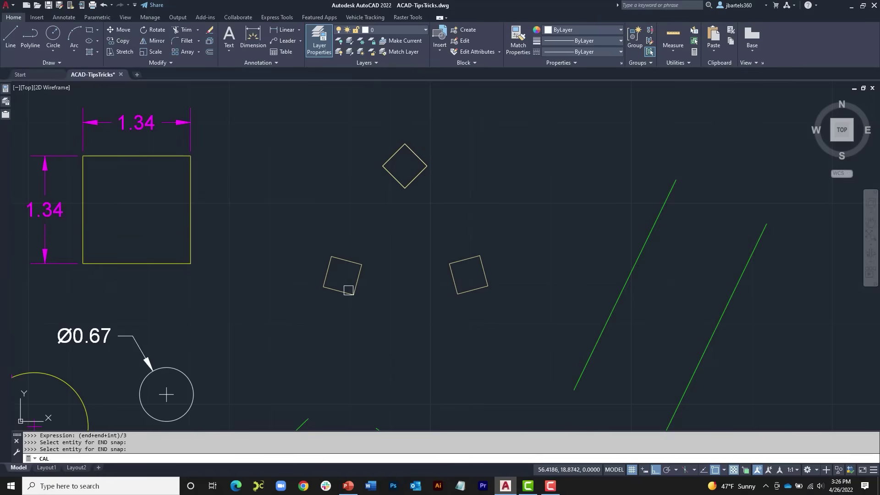
{"action": "left_click", "coordinate": [448, 261]}
{"action": "left_click", "coordinate": [361, 265]}
{"action": "left_click", "coordinate": [390, 250]}
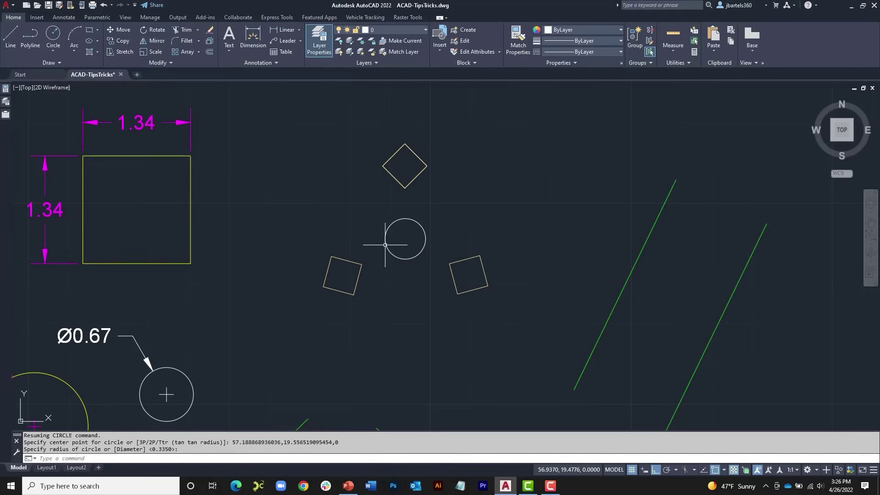
- Draw a circle centered in the yellow square, using CAL expression (end+end)/2 on its upper-right and lower-left corners
{"action": "scroll", "coordinate": [408, 272], "scroll_direction": "down", "scroll_amount": 1}
{"action": "mouse_move", "coordinate": [362, 251]}
{"action": "middle_mouse_down"}
{"action": "mouse_move", "coordinate": [358, 234]}
{"action": "mouse_move", "coordinate": [417, 235]}
{"action": "middle_mouse_up"}
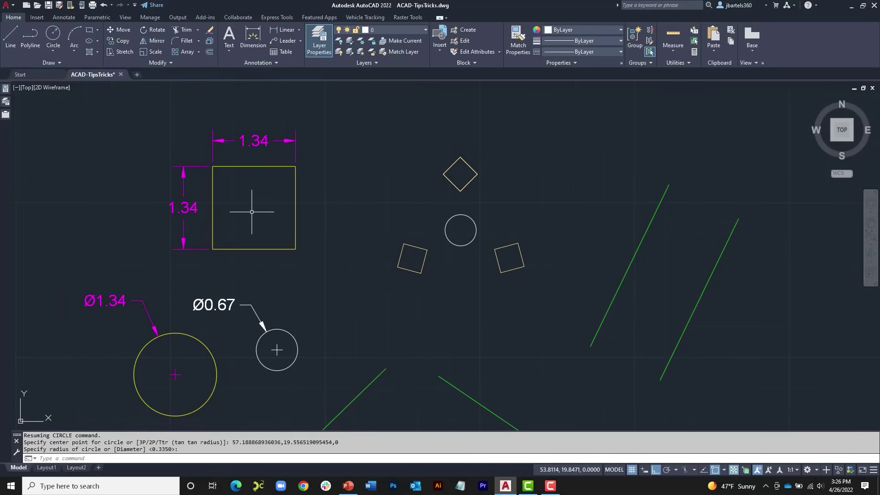
{"action": "left_click", "coordinate": [54, 35]}
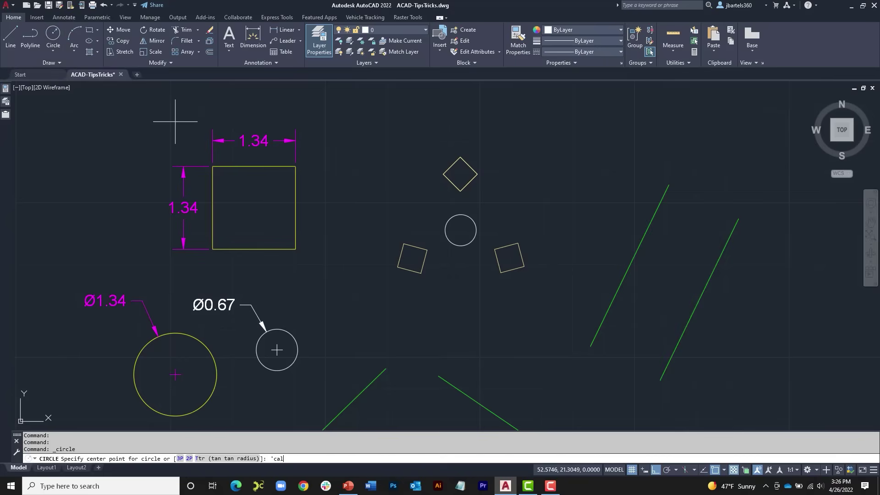
{"action": "type", "text": "'cal"}
{"action": "key", "text": "Return"}
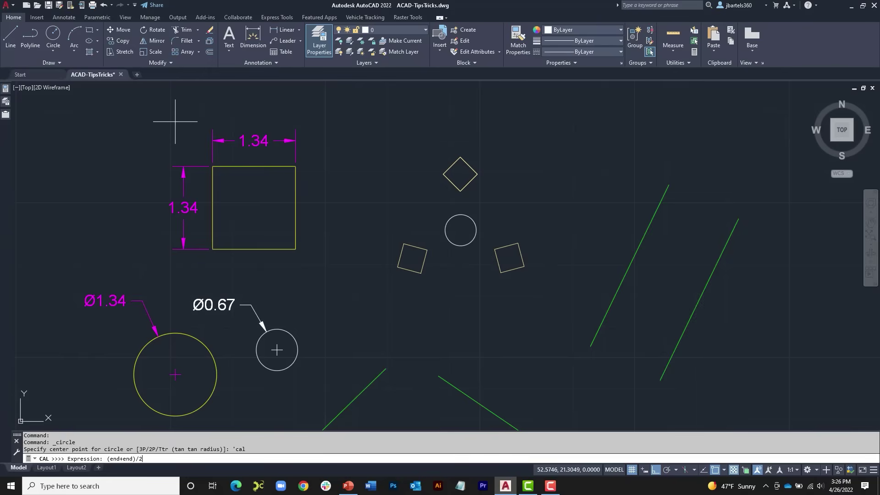
{"action": "type", "text": "(end+end)/2"}
{"action": "key", "text": "Return"}
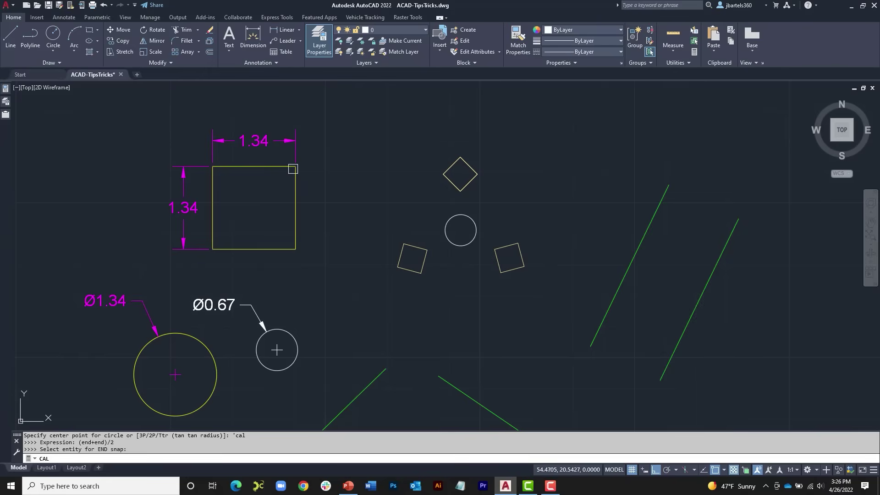
{"action": "left_click", "coordinate": [294, 169]}
{"action": "left_click", "coordinate": [216, 247]}
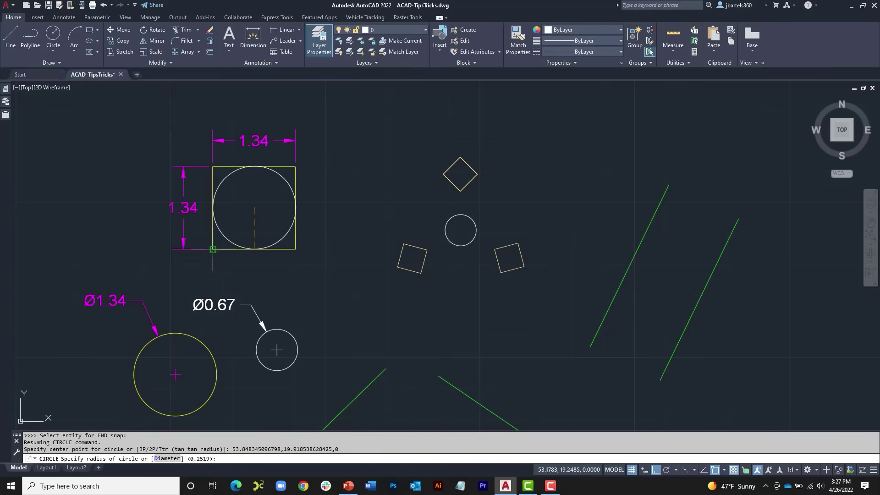
{"action": "left_click", "coordinate": [243, 220]}
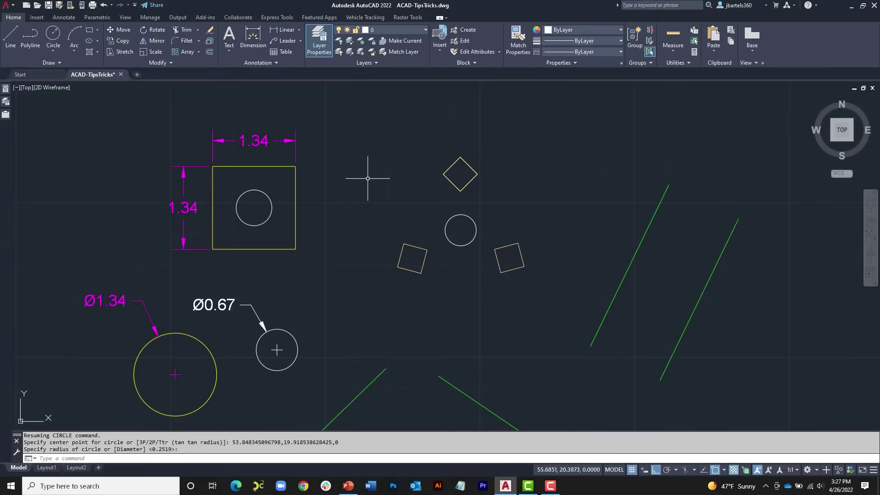
- View the object snap overrides, including Mid Between 2 Points, and dismiss them without choosing one
{"action": "right_click", "coordinate": [354, 133]}
{"action": "key", "text": "Escape"}
{"action": "right_click", "coordinate": [355, 133], "text": "shift"}
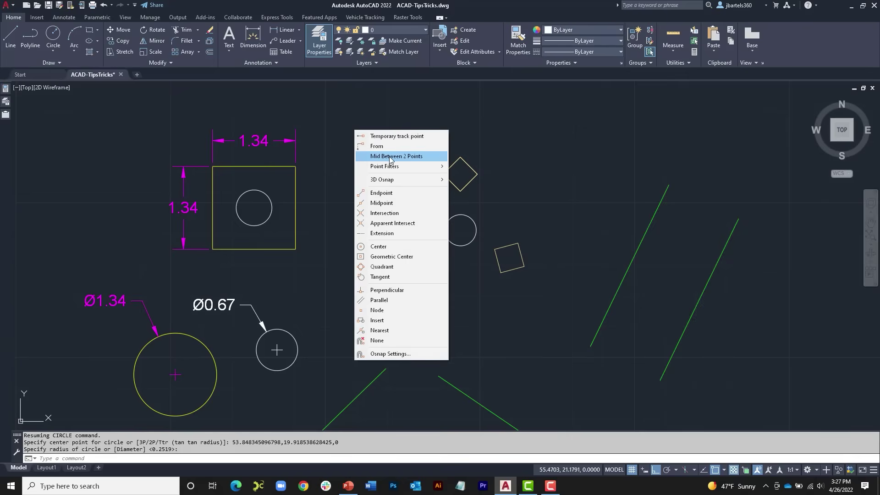
{"action": "key", "text": "Escape"}
{"action": "key", "text": "Escape"}
{"action": "key", "text": "Escape"}
- Offset the lower down-sloping green line to its upper right, using CAL's dee function between the parallel lines' upper endpoints as the distance
{"action": "scroll", "coordinate": [370, 173], "scroll_direction": "down", "scroll_amount": 2}
{"action": "middle_click_drag", "start_coordinate": [369, 173], "coordinate": [280, 173]}
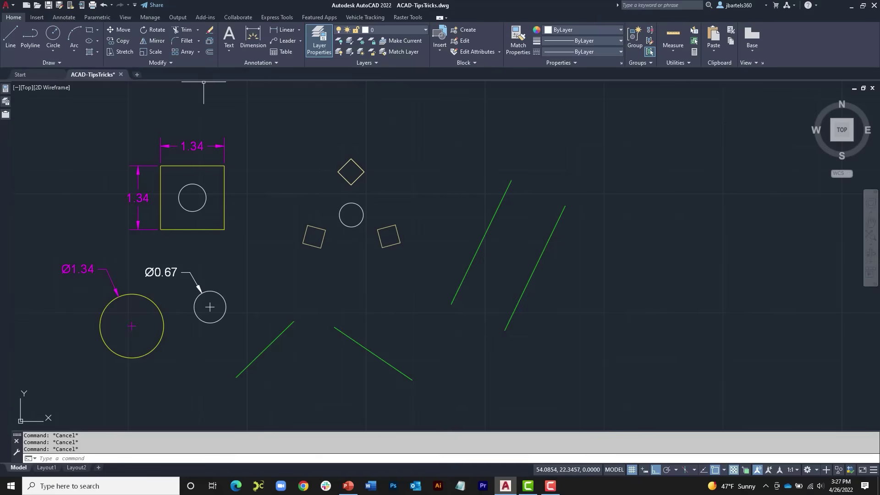
{"action": "left_click", "coordinate": [210, 52]}
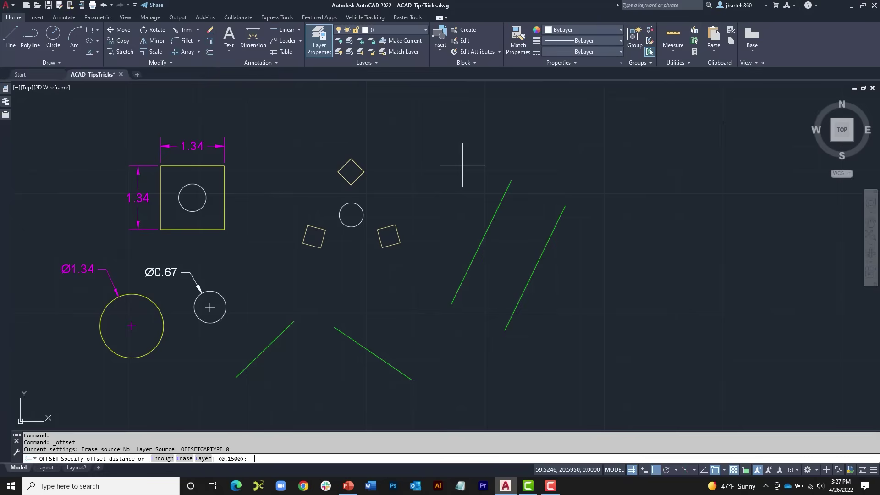
{"action": "key", "text": "Return"}
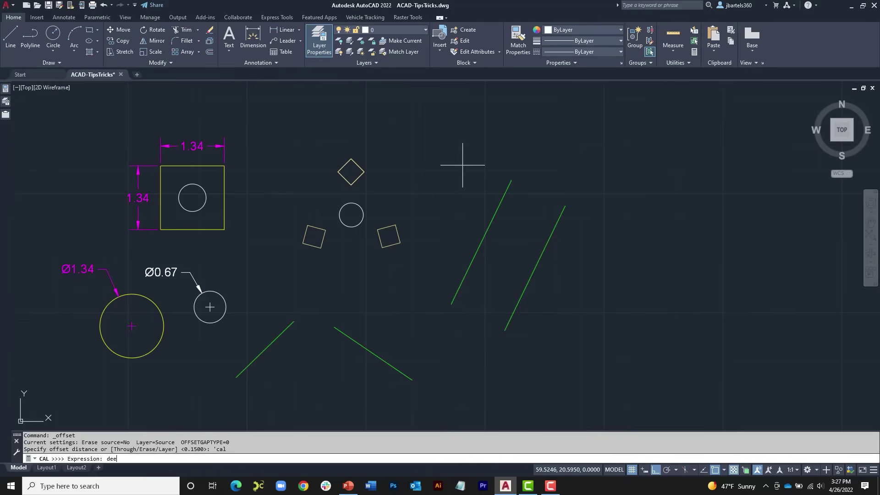
{"action": "key", "text": "Return"}
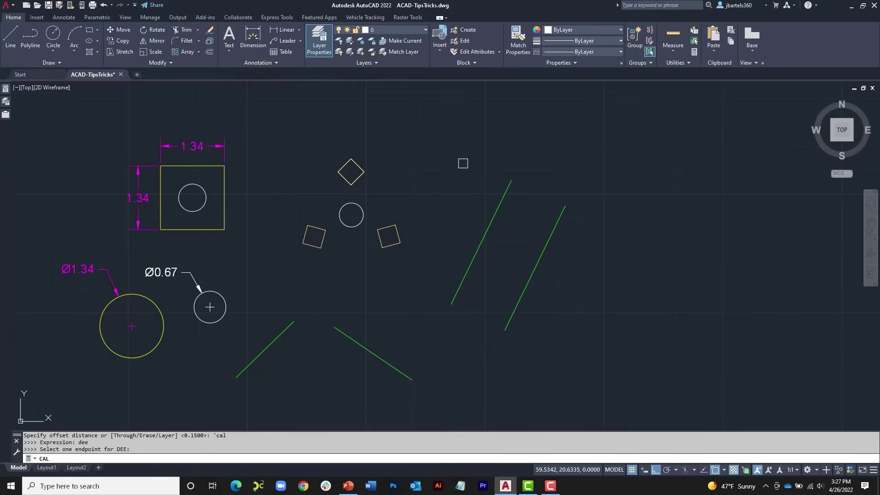
{"action": "left_click", "coordinate": [511, 180]}
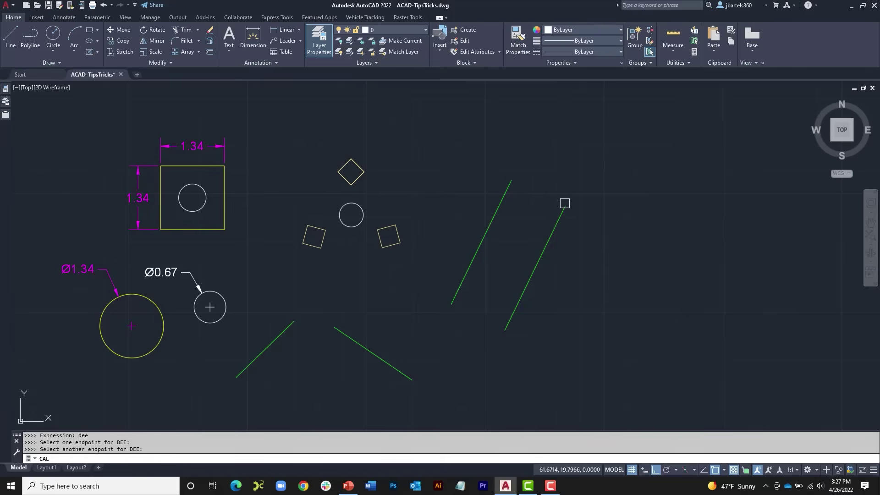
{"action": "left_click", "coordinate": [565, 204]}
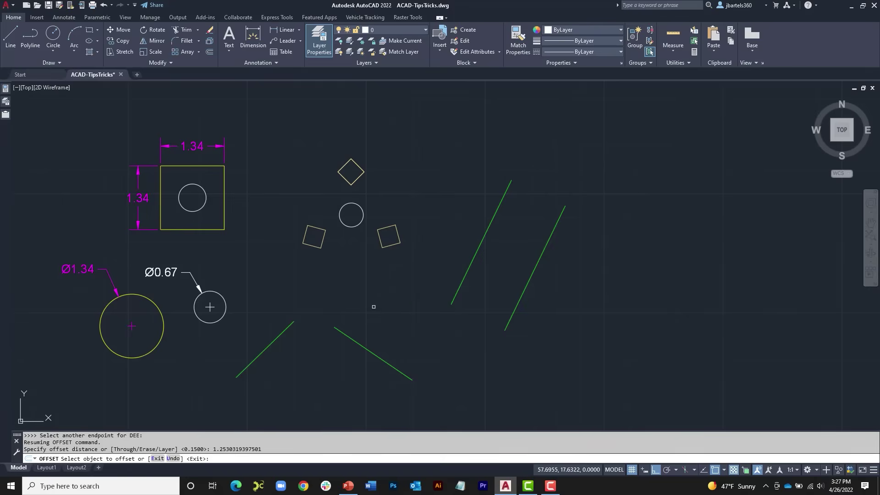
{"action": "left_click", "coordinate": [348, 329]}
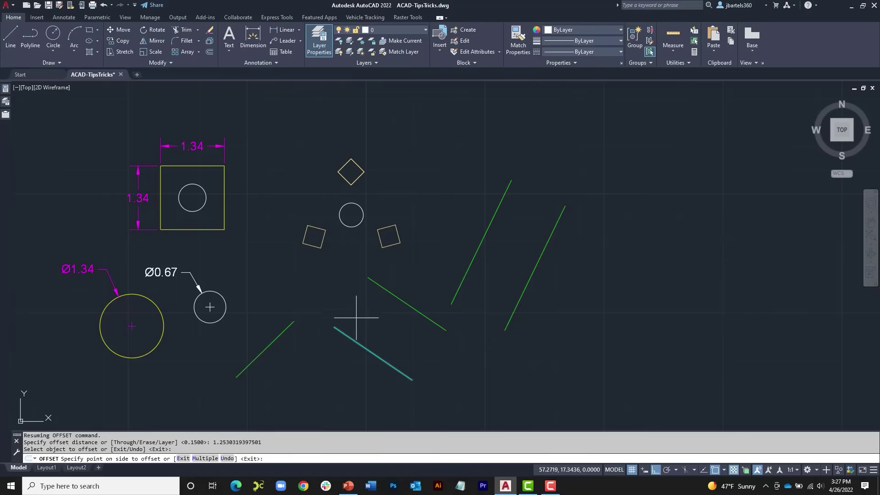
{"action": "left_click", "coordinate": [366, 298]}
{"action": "key", "text": "Escape"}
{"action": "key", "text": "Escape"}
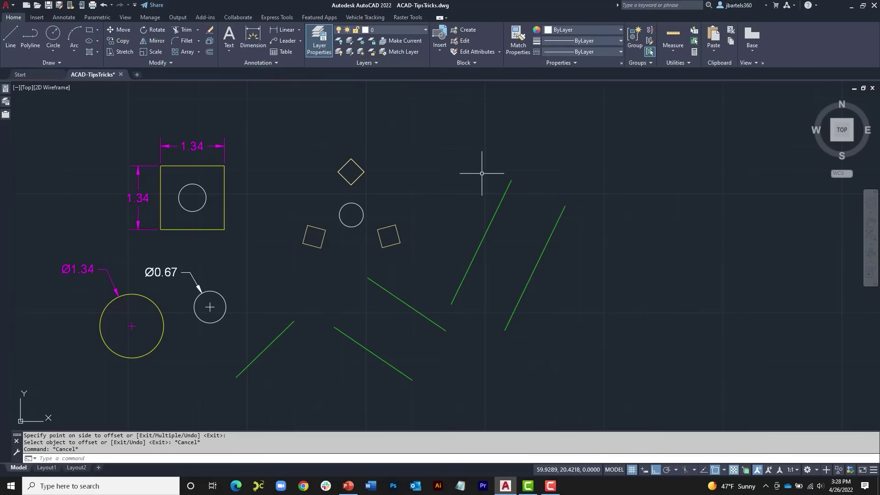
- Offset the upper-left steep green line toward its parallel neighbour, using CAL expression dee/2 between the two lines' upper endpoints as the distance
{"action": "left_click", "coordinate": [210, 52]}
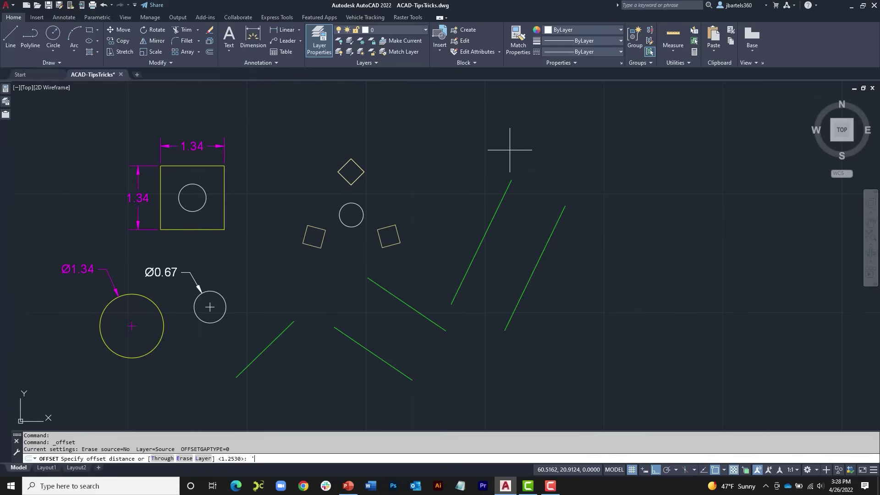
{"action": "key", "text": "Return"}
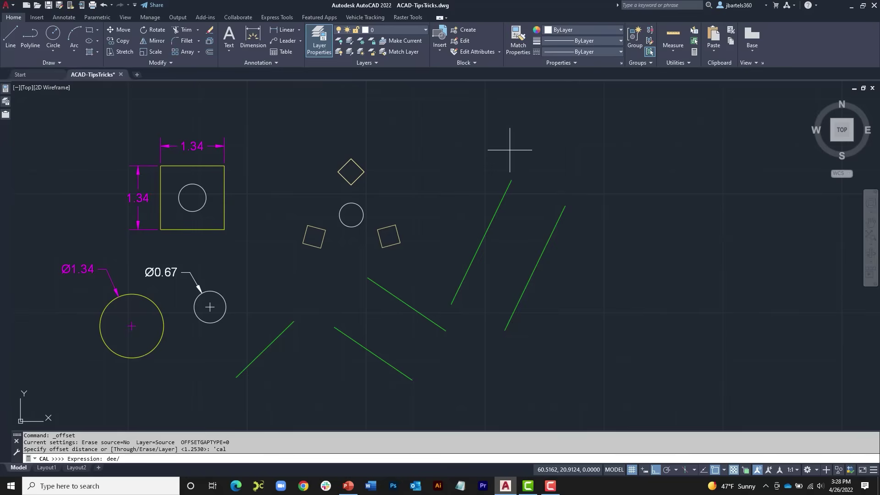
{"action": "key", "text": "Return"}
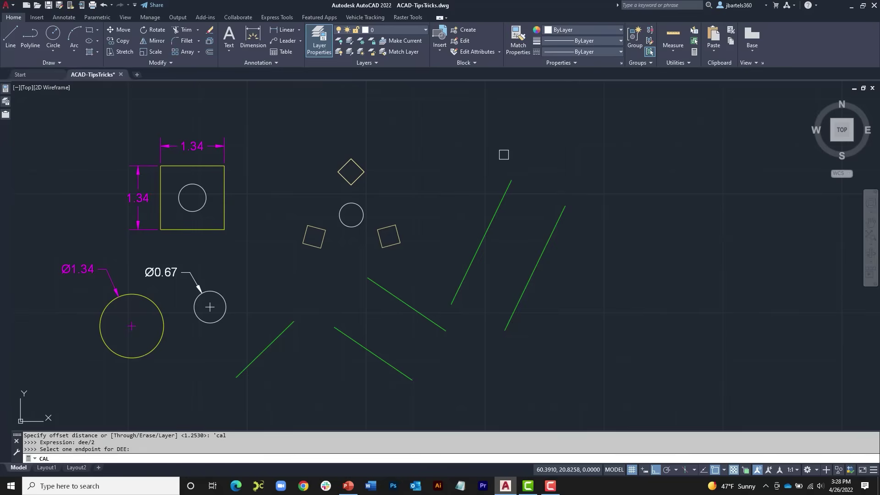
{"action": "left_click", "coordinate": [511, 178]}
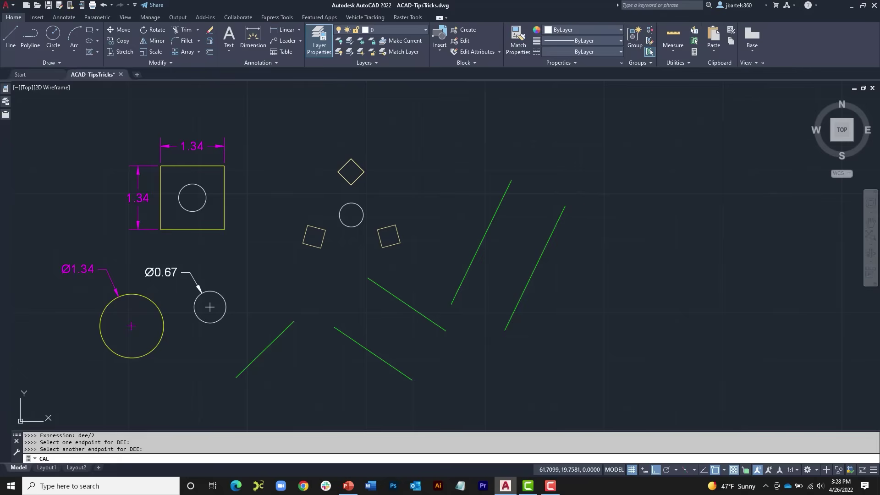
{"action": "left_click", "coordinate": [565, 206]}
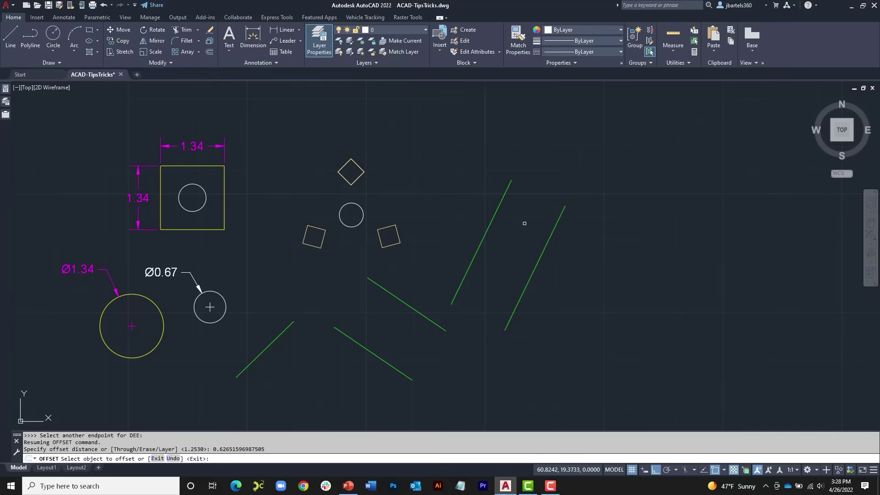
{"action": "left_click", "coordinate": [504, 196]}
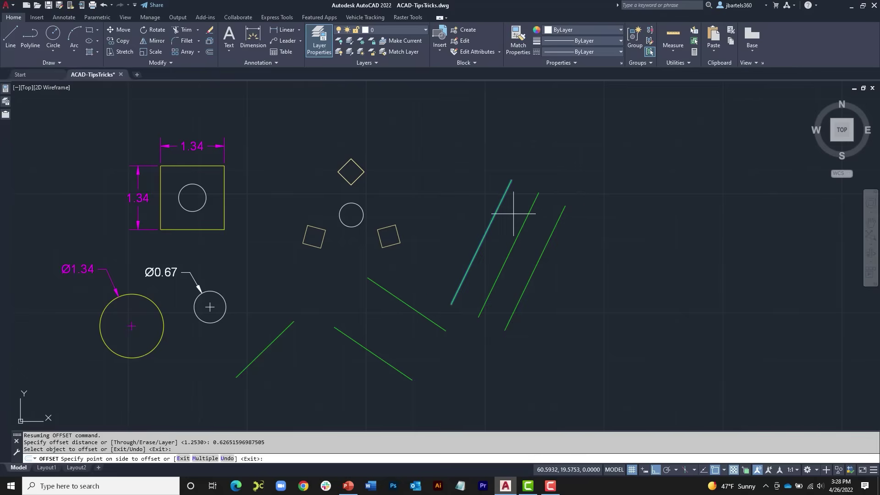
{"action": "left_click", "coordinate": [514, 202]}
{"action": "key", "text": "Escape"}
{"action": "key", "text": "Escape"}
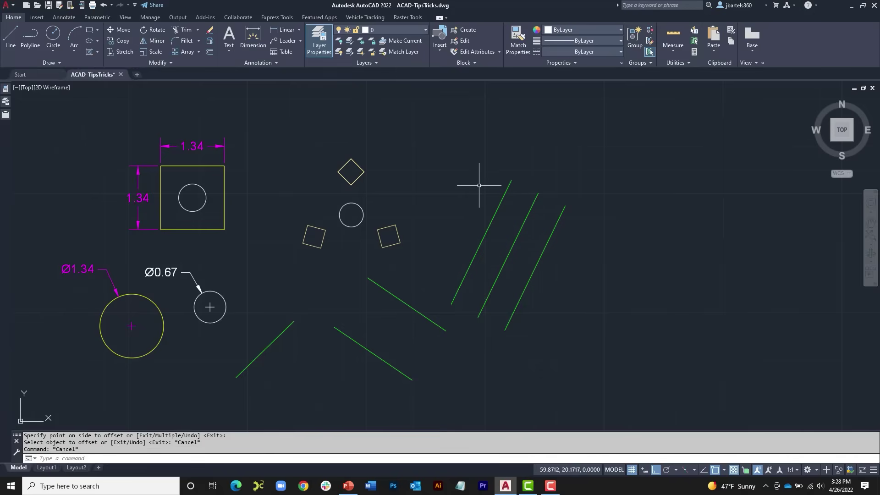
- Fillet the two lower green lines into a rounded corner, using CAL's rad function on the large yellow circle as the radius
{"action": "middle_click_drag", "start_coordinate": [479, 185], "coordinate": [554, 173]}
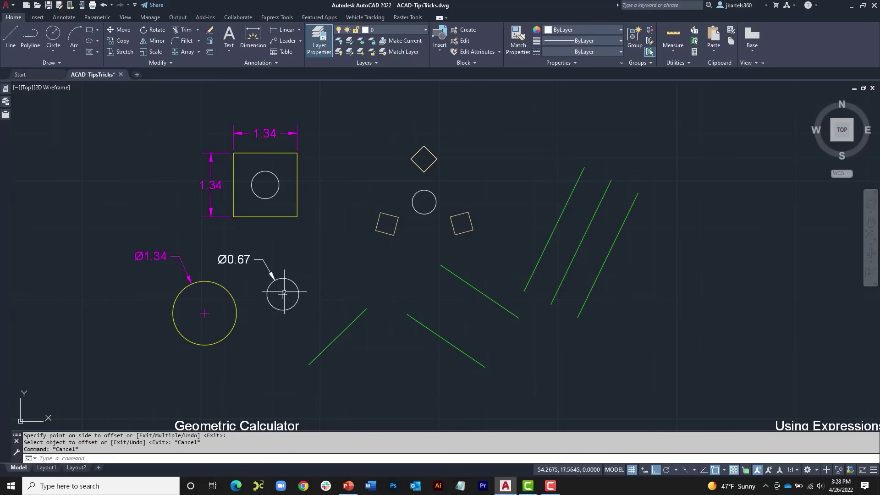
{"action": "left_click", "coordinate": [185, 40]}
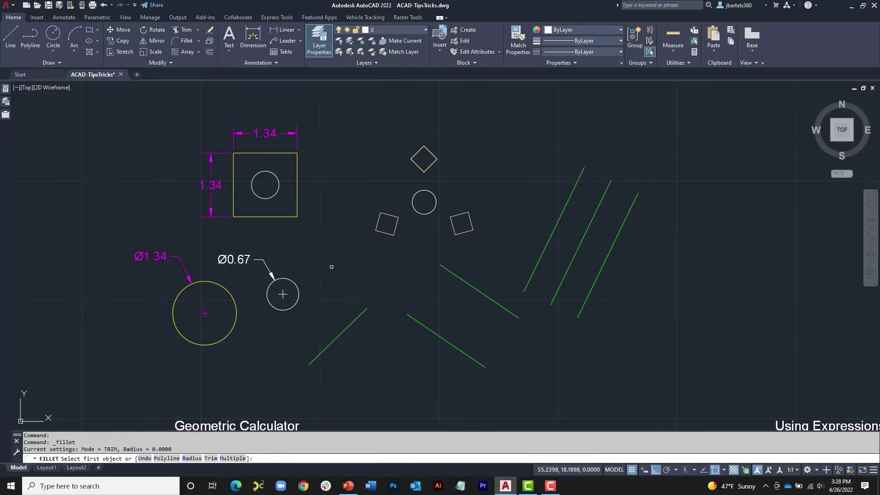
{"action": "left_click", "coordinate": [191, 458]}
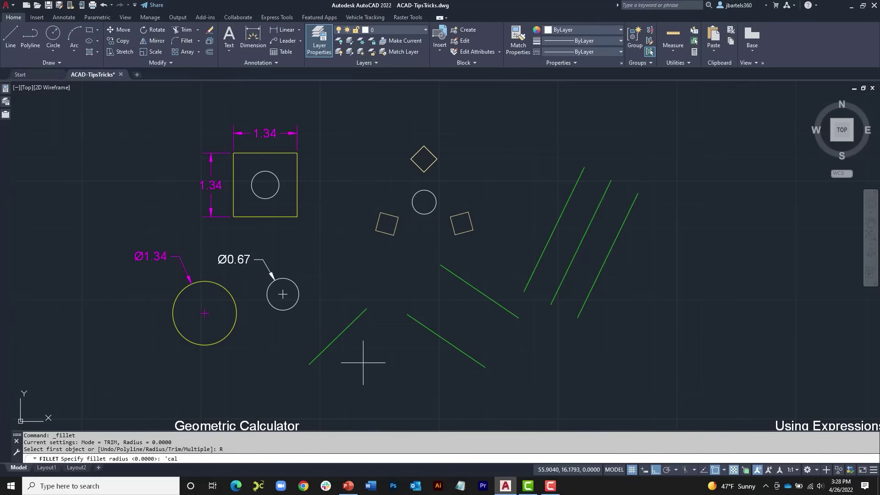
{"action": "key", "text": "Return"}
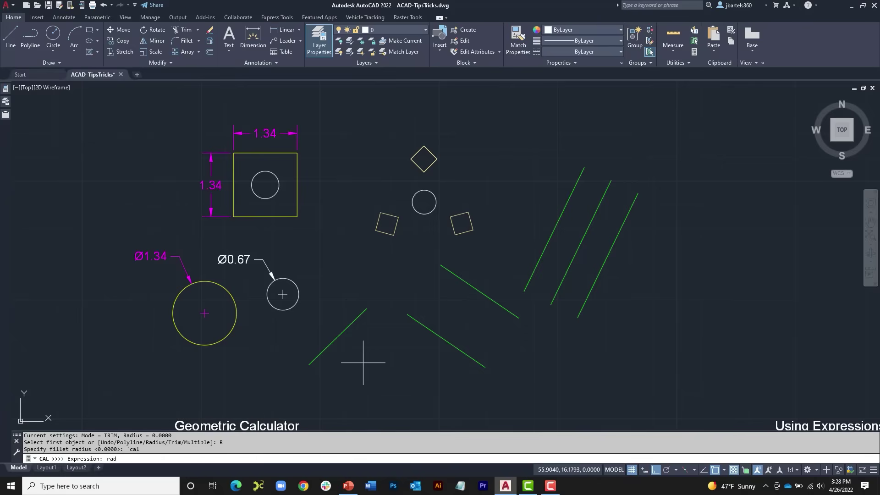
{"action": "key", "text": "Return"}
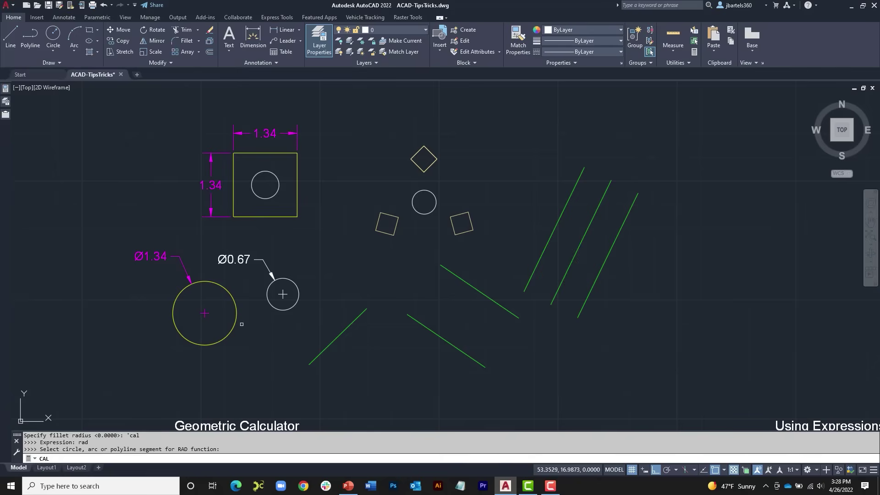
{"action": "left_click", "coordinate": [235, 322]}
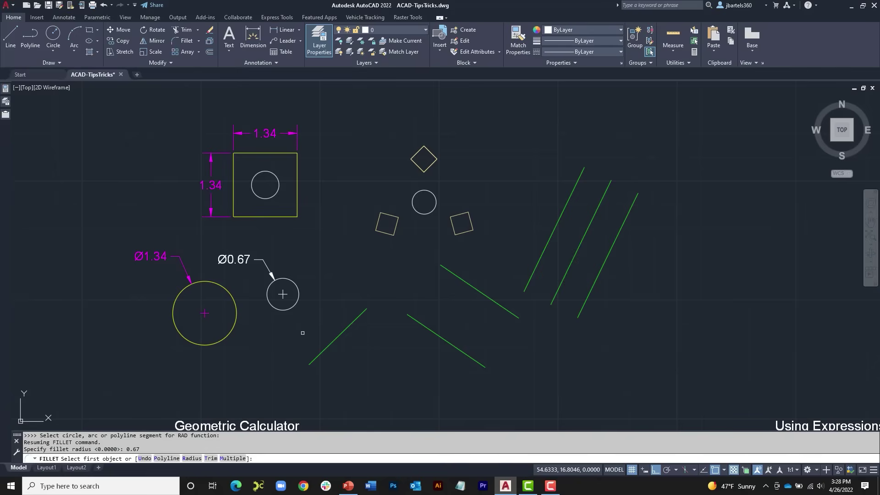
{"action": "left_click", "coordinate": [355, 320]}
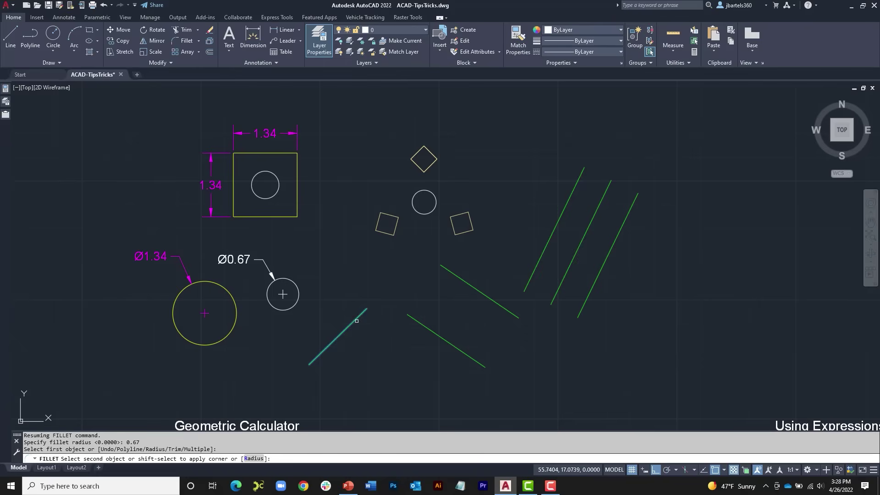
{"action": "left_click", "coordinate": [424, 326]}
{"action": "key", "text": "Escape"}
{"action": "key", "text": "Escape"}
{"action": "key", "text": "Escape"}
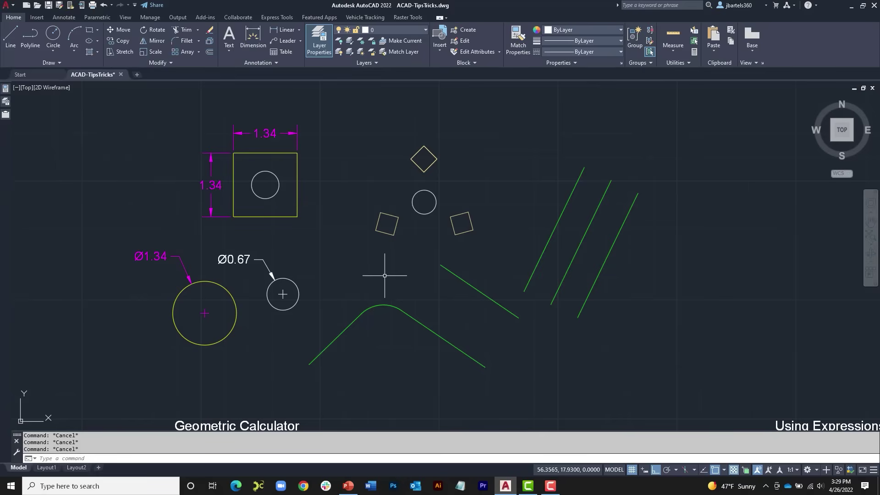
- Evaluate the expression =1/12 as the Classic text style's height, and close the text style settings without applying it
{"action": "scroll", "coordinate": [375, 258], "scroll_direction": "down", "scroll_amount": 1}
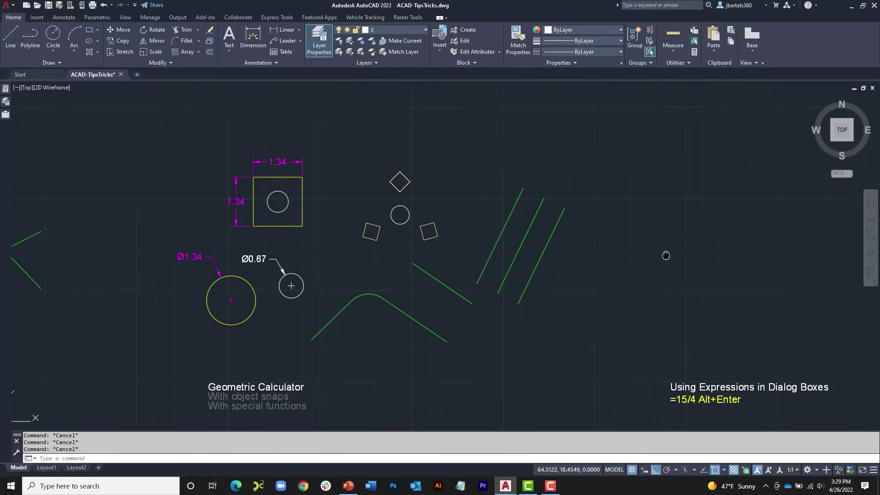
{"action": "middle_click_drag", "start_coordinate": [664, 254], "coordinate": [307, 239]}
{"action": "scroll", "coordinate": [367, 268], "scroll_direction": "up", "scroll_amount": 1}
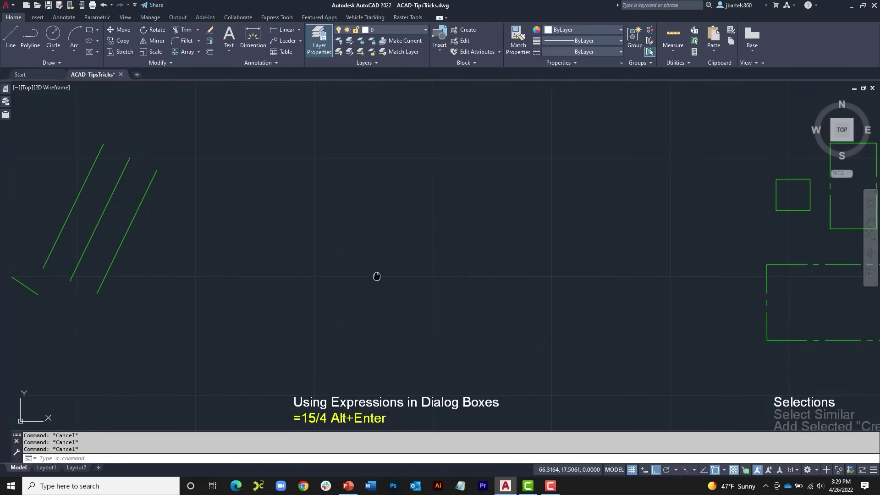
{"action": "middle_click_drag", "start_coordinate": [375, 275], "coordinate": [375, 256]}
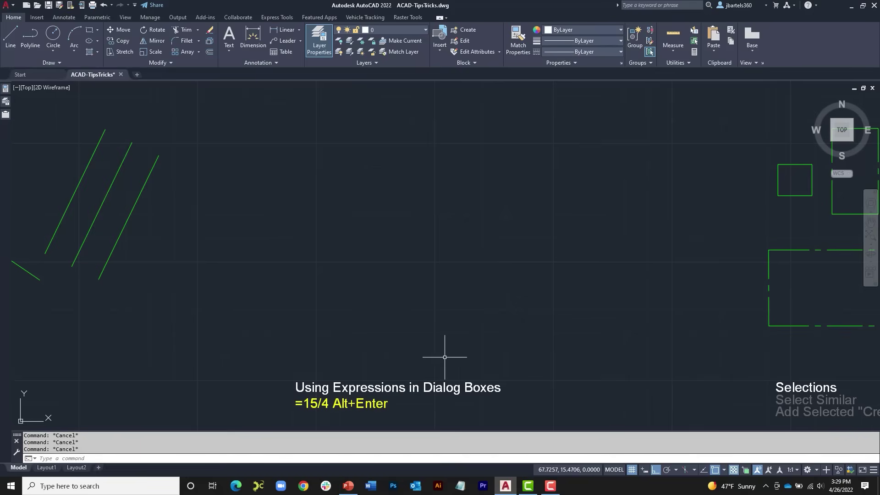
{"action": "left_click", "coordinate": [279, 59]}
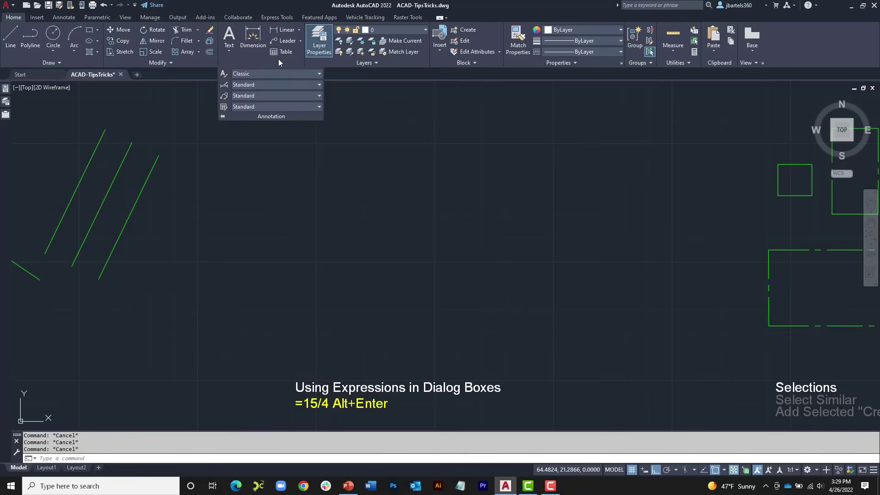
{"action": "left_click", "coordinate": [225, 73]}
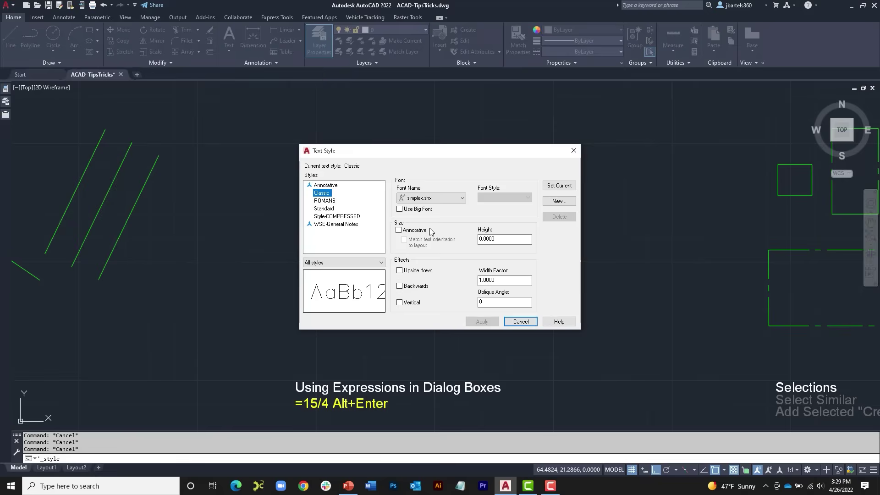
{"action": "left_click_drag", "start_coordinate": [492, 241], "coordinate": [478, 239]}
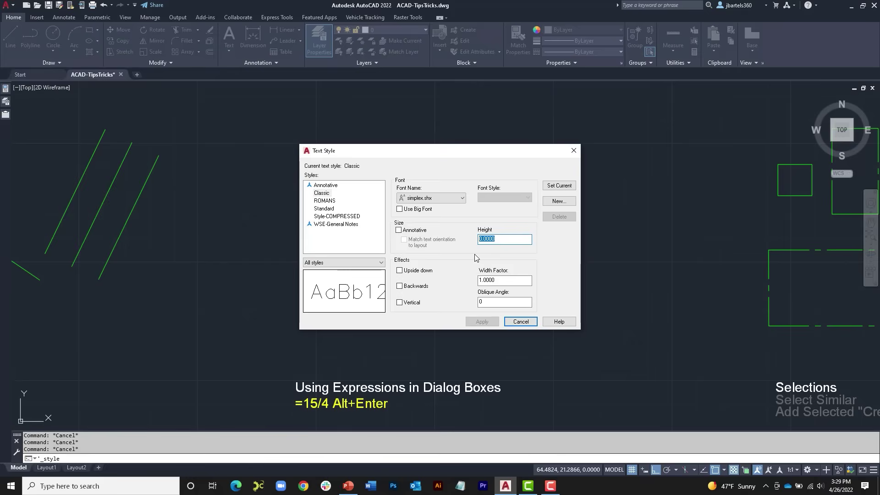
{"action": "type", "text": "=1/12"}
{"action": "key", "text": "alt+Return"}
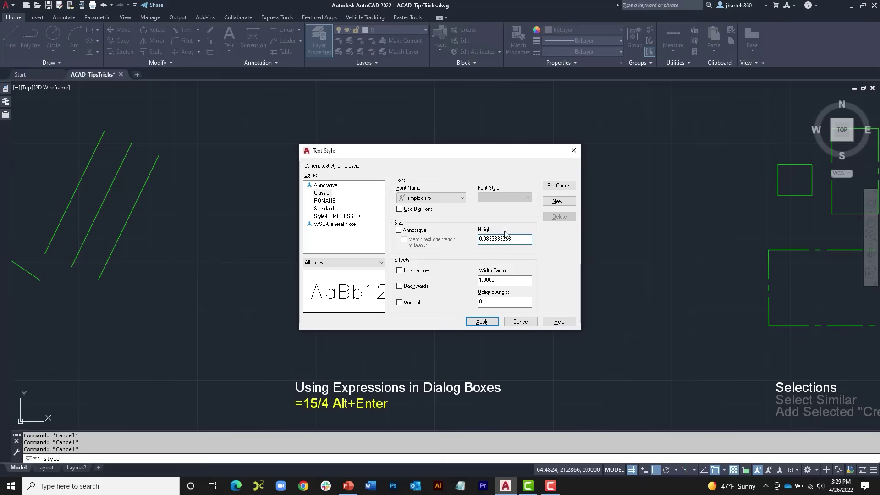
{"action": "left_click", "coordinate": [573, 151]}
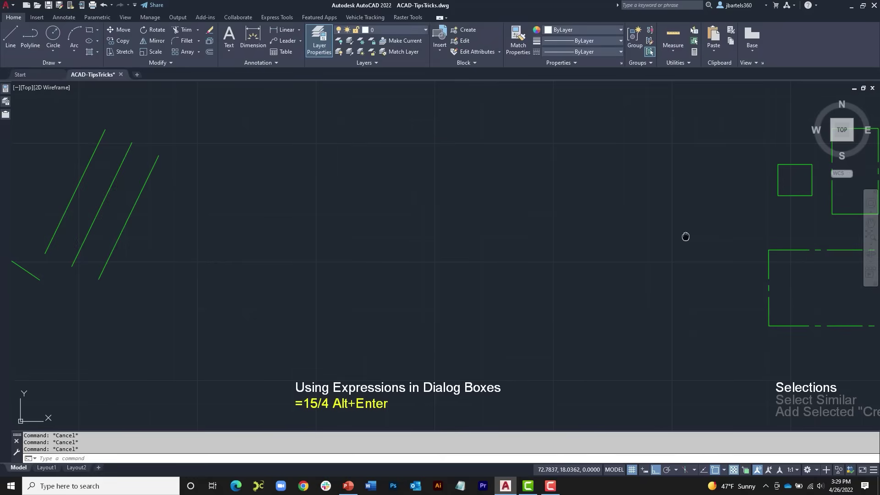
- Use Select Similar on the large green dashed rectangle to select all matching rectangles, and clear the selection
{"action": "middle_click_drag", "start_coordinate": [685, 236], "coordinate": [254, 227]}
{"action": "middle_click_drag", "start_coordinate": [519, 212], "coordinate": [461, 220]}
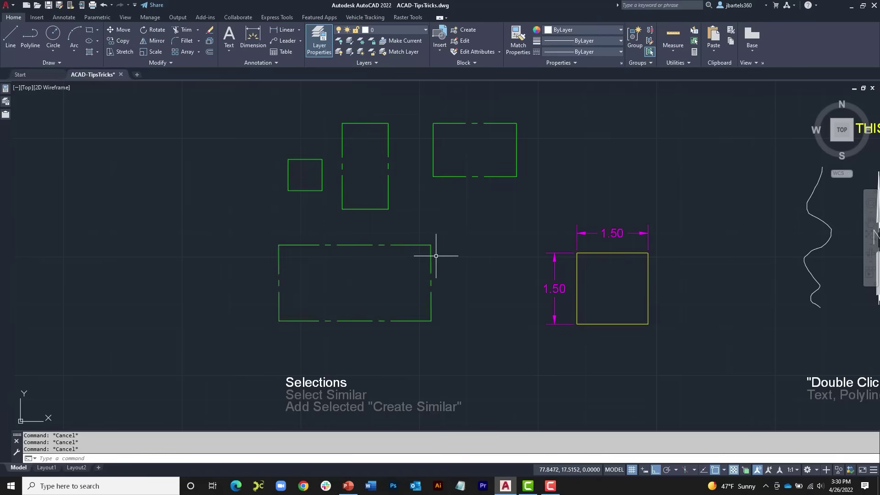
{"action": "left_click", "coordinate": [429, 245]}
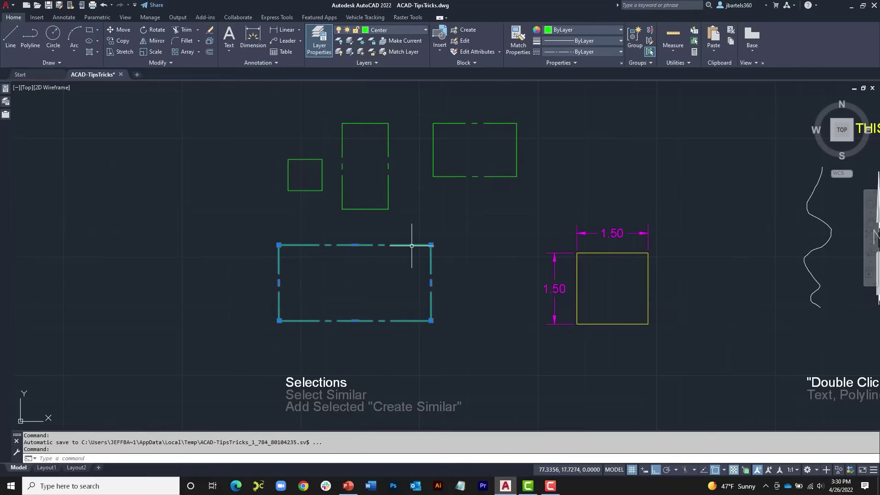
{"action": "key", "text": "Escape"}
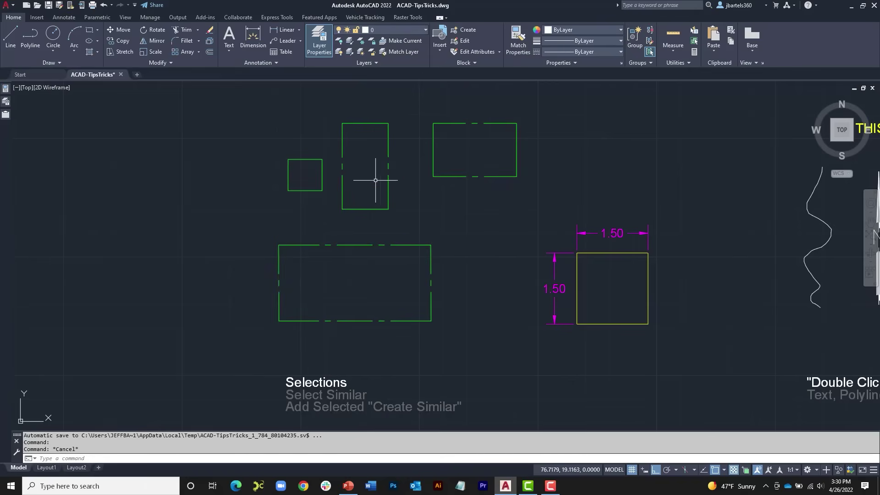
{"action": "left_click", "coordinate": [433, 257]}
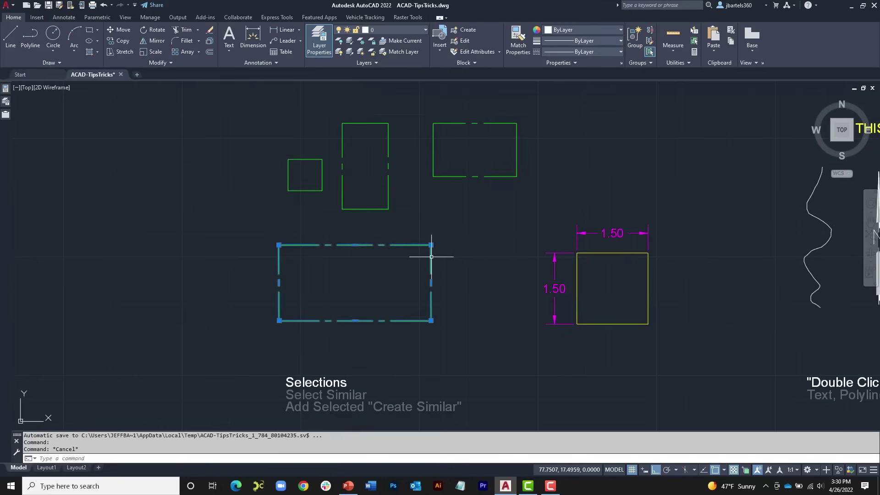
{"action": "right_click", "coordinate": [460, 215]}
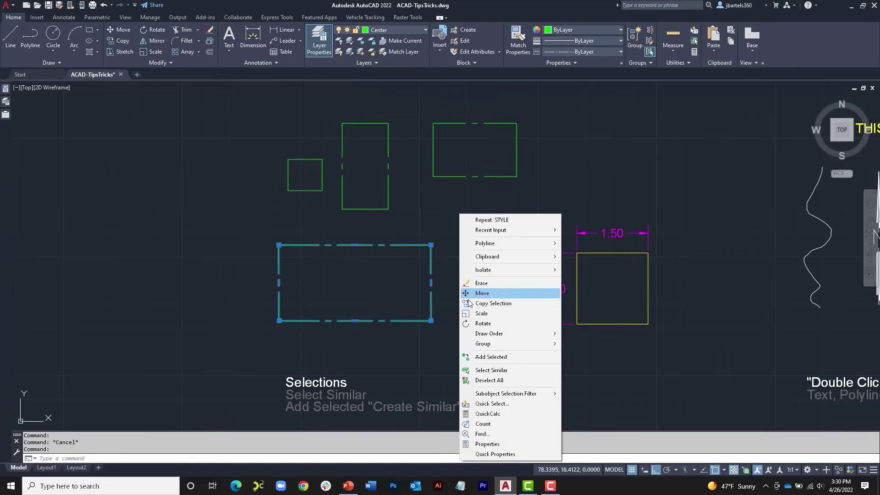
{"action": "left_click", "coordinate": [481, 373]}
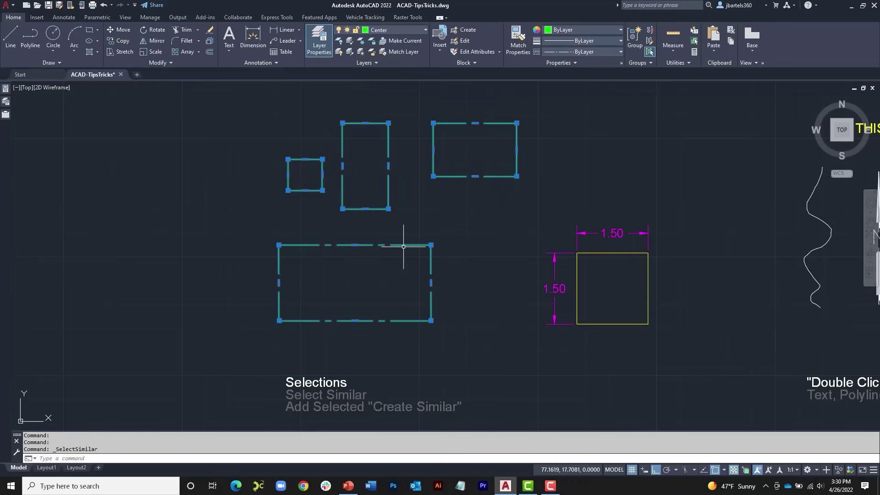
{"action": "key", "text": "Escape"}
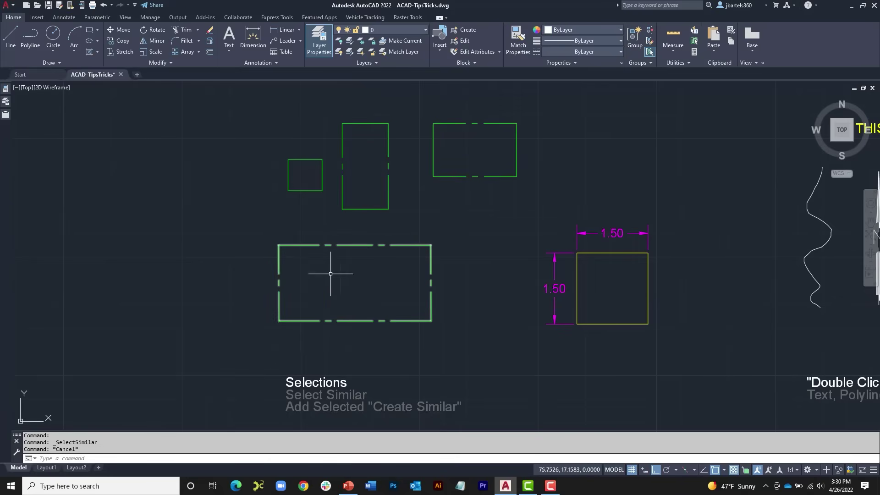
- In the SELECTSIMILAR settings, try Linetype, Linetype scale and Lineweight as matching criteria, switch them off again, and leave the command
{"action": "left_click", "coordinate": [147, 457]}
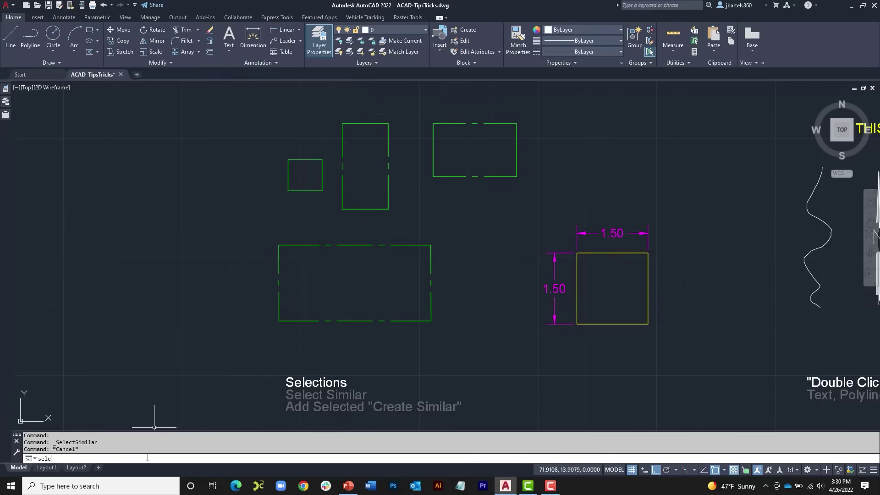
{"action": "type", "text": "selects"}
{"action": "key", "text": "Return"}
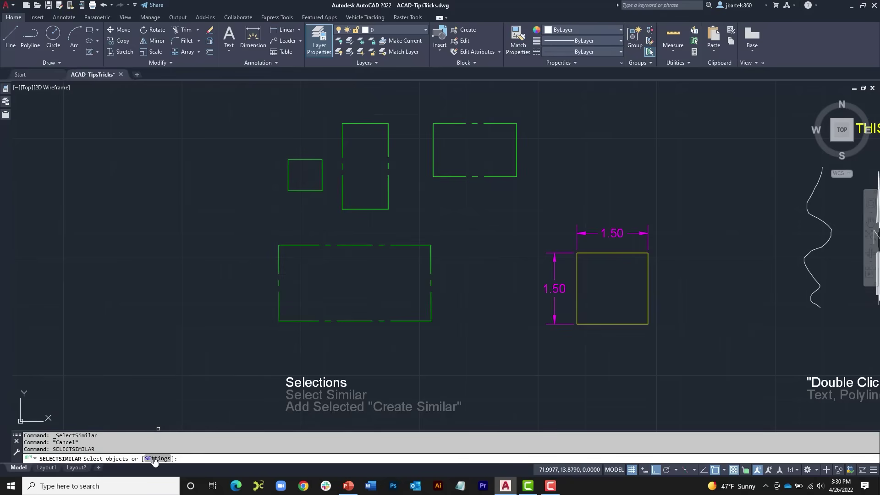
{"action": "left_click", "coordinate": [155, 460]}
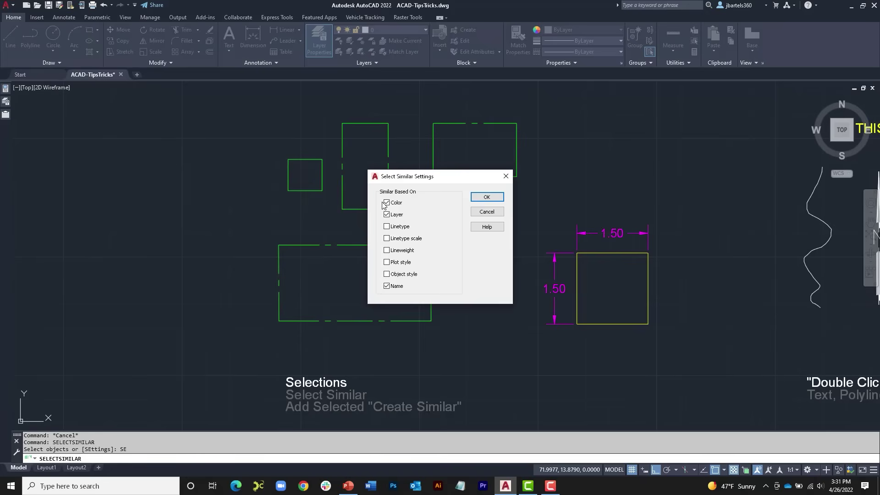
{"action": "left_click", "coordinate": [386, 226]}
{"action": "left_click", "coordinate": [386, 238]}
{"action": "left_click", "coordinate": [387, 251]}
{"action": "left_click", "coordinate": [387, 251]}
{"action": "left_click", "coordinate": [387, 238]}
{"action": "left_click", "coordinate": [386, 226]}
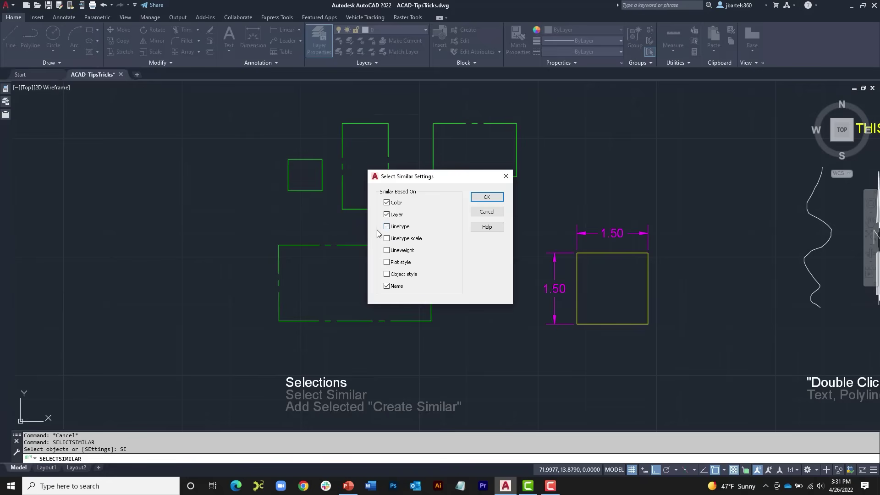
{"action": "left_click", "coordinate": [487, 197]}
{"action": "key", "text": "Escape"}
{"action": "key", "text": "Escape"}
{"action": "key", "text": "Escape"}
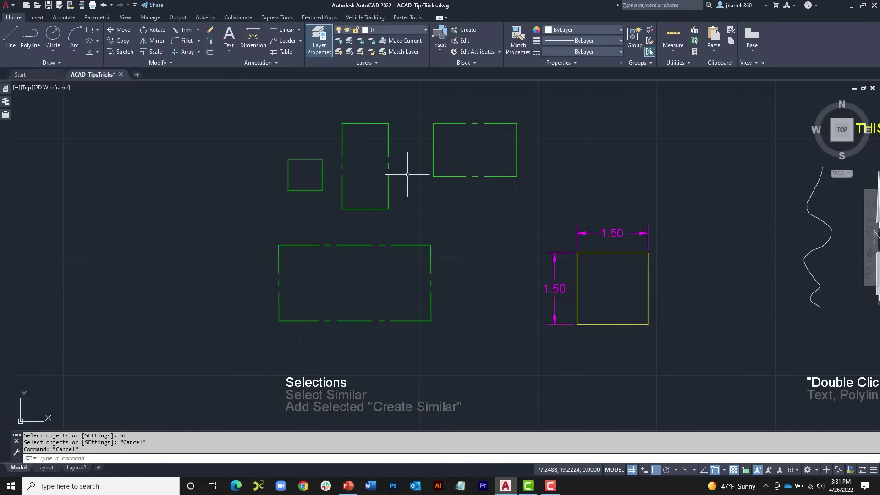
- Change the color of the small square and the tall rectangle beside it to Red, clear the selection and close the properties
{"action": "left_click", "coordinate": [403, 148]}
{"action": "left_click", "coordinate": [303, 180]}
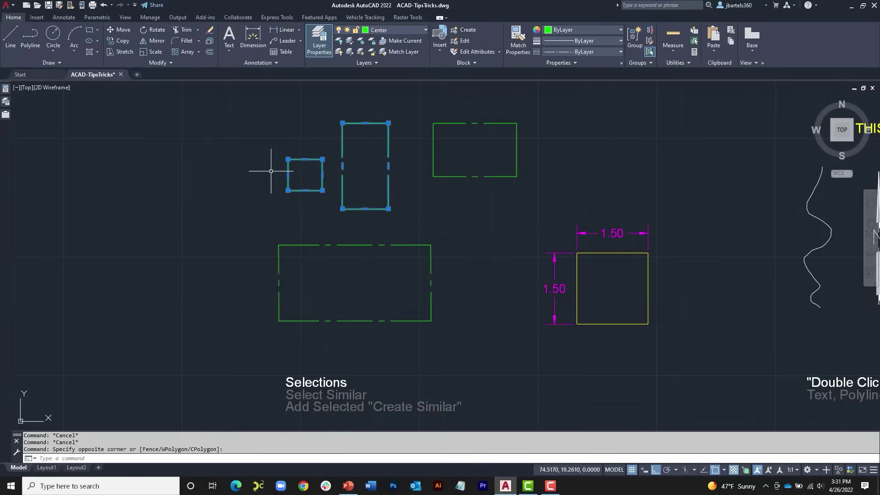
{"action": "left_click", "coordinate": [6, 93]}
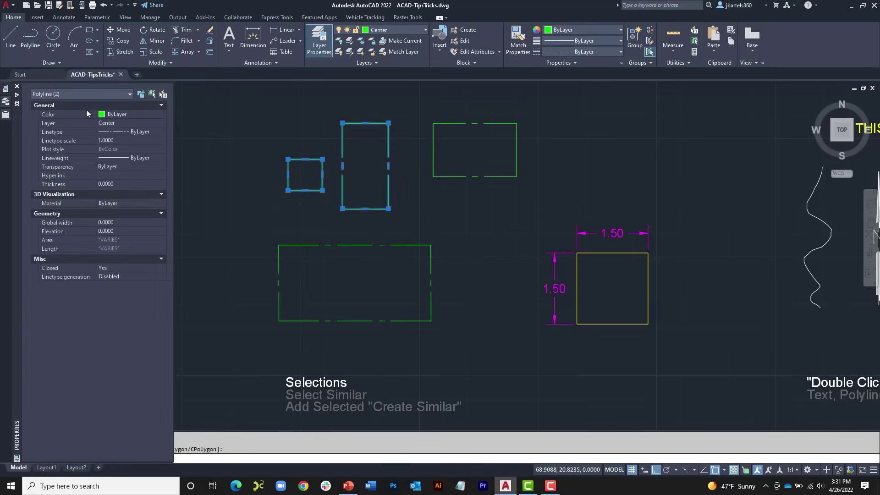
{"action": "left_click", "coordinate": [122, 114]}
{"action": "left_click", "coordinate": [122, 115]}
{"action": "left_click", "coordinate": [121, 138]}
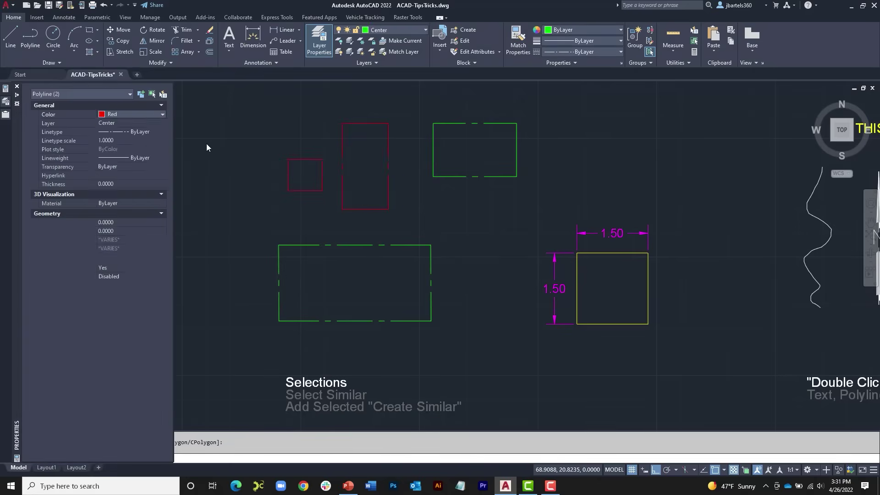
{"action": "key", "text": "Escape"}
{"action": "key", "text": "ctrl+1"}
- Run Select Similar on the large green dashed rectangle to pick the rectangles sharing its properties, and clear the selection
{"action": "left_click", "coordinate": [421, 239]}
{"action": "left_click", "coordinate": [403, 257]}
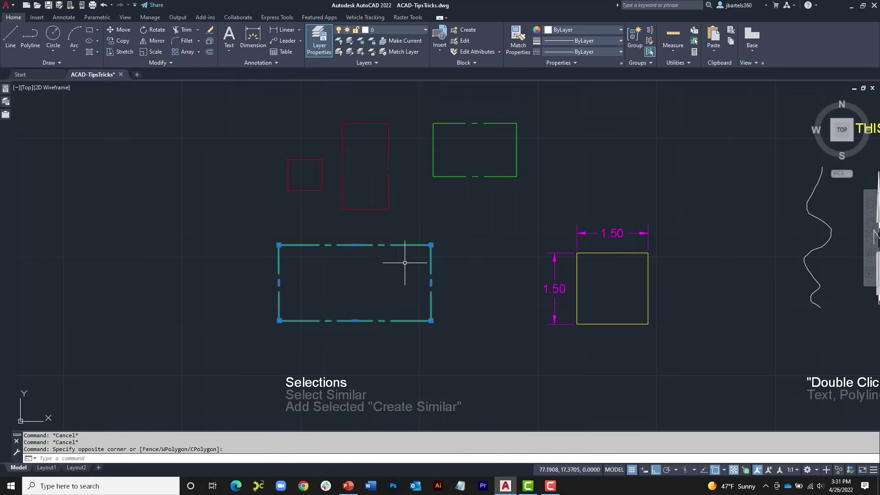
{"action": "right_click", "coordinate": [429, 220]}
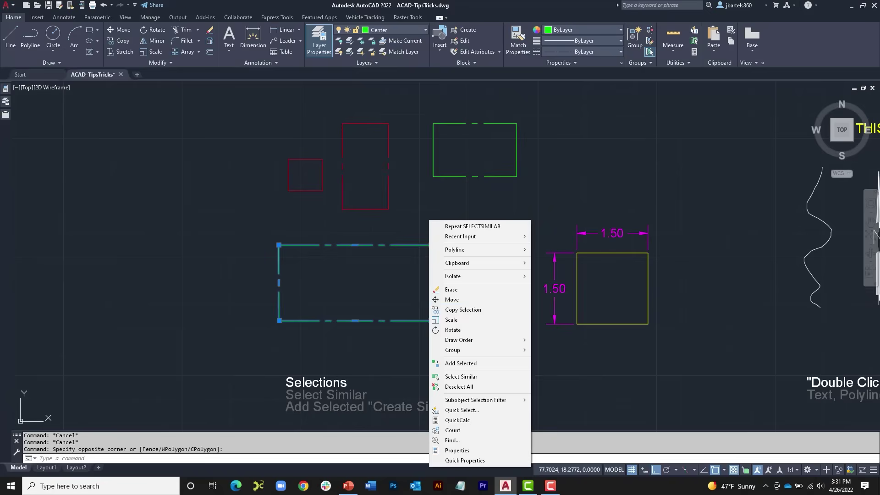
{"action": "left_click", "coordinate": [461, 377]}
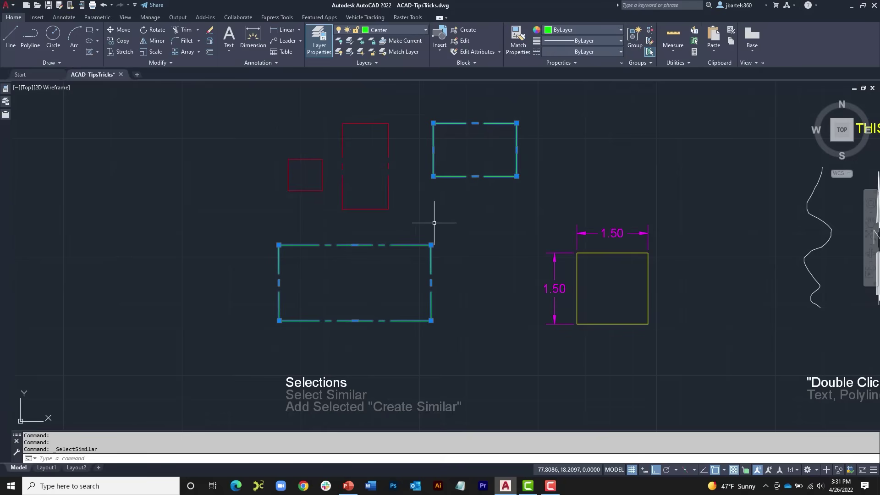
{"action": "key", "text": "Escape"}
{"action": "key", "text": "Escape"}
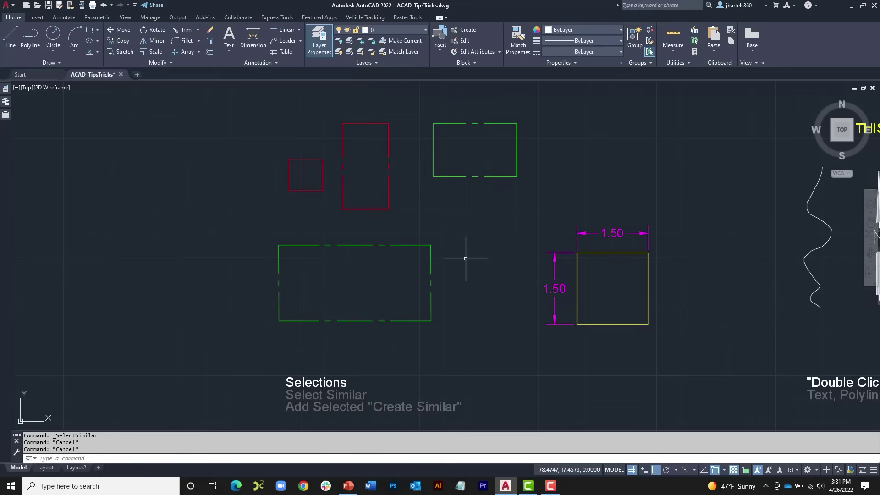
- Use Add Selected on the yellow square's horizontal dimension to create a vertical dimension along the smaller green rectangle's right side
{"action": "middle_click_drag", "start_coordinate": [471, 273], "coordinate": [438, 270]}
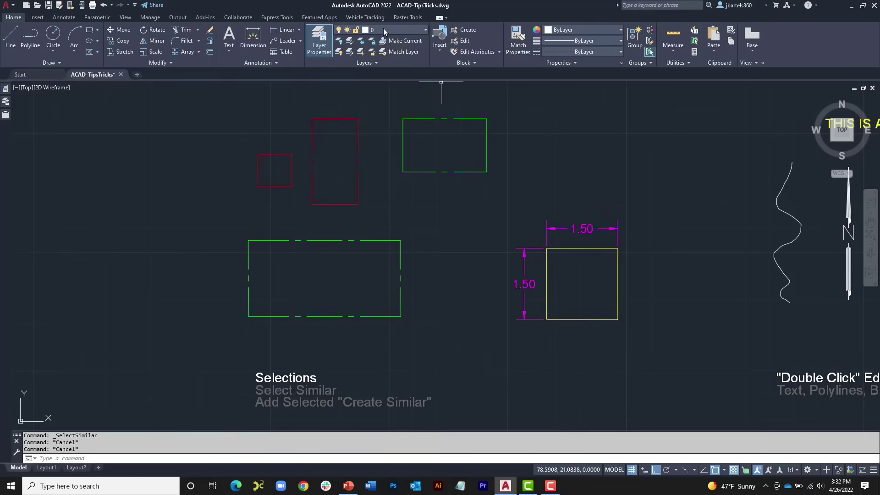
{"action": "left_click", "coordinate": [548, 224]}
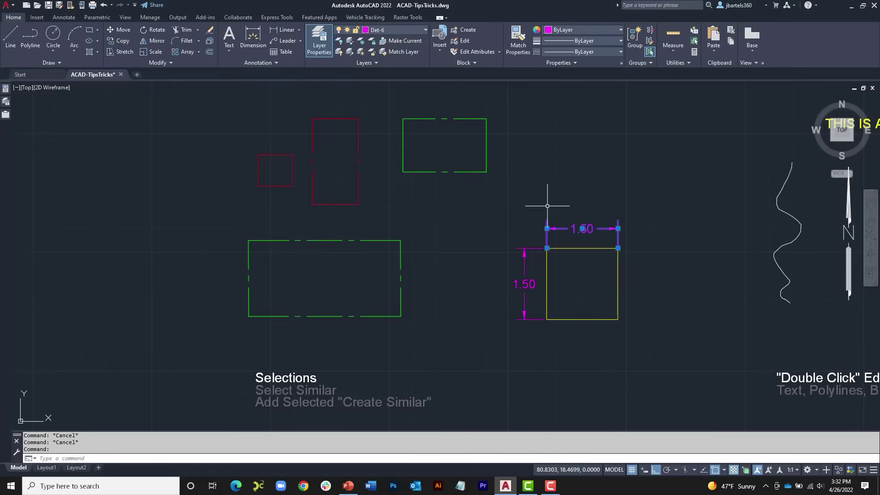
{"action": "right_click", "coordinate": [541, 176]}
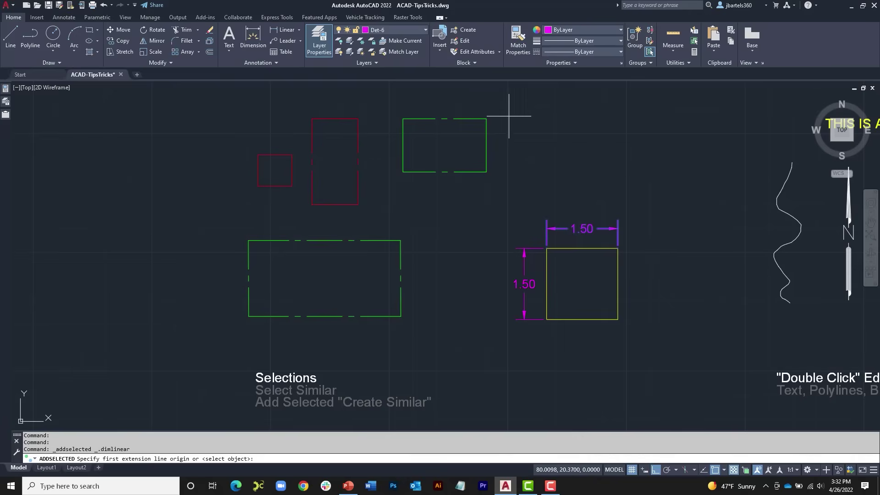
{"action": "left_click", "coordinate": [487, 120]}
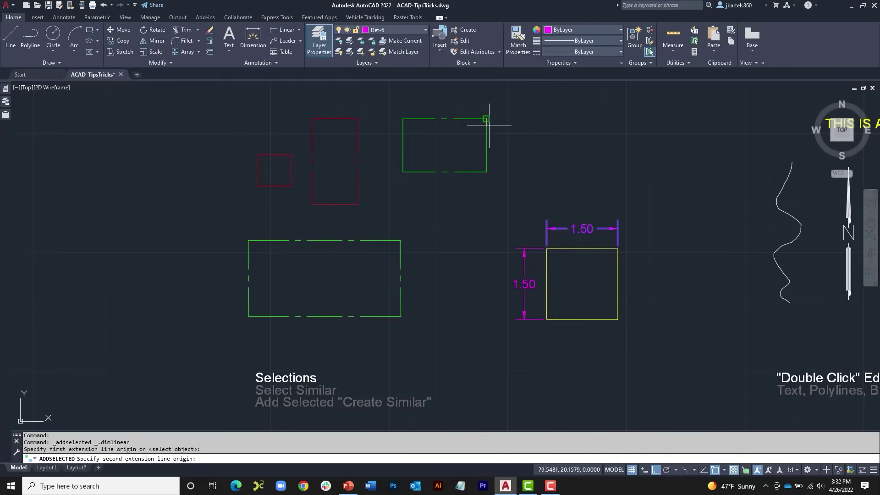
{"action": "left_click", "coordinate": [487, 172]}
{"action": "left_click", "coordinate": [512, 153]}
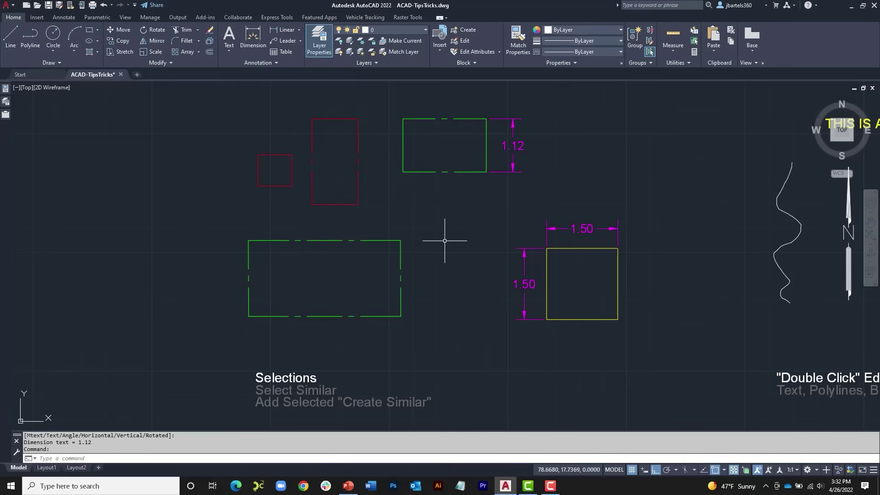
{"action": "key", "text": "Escape"}
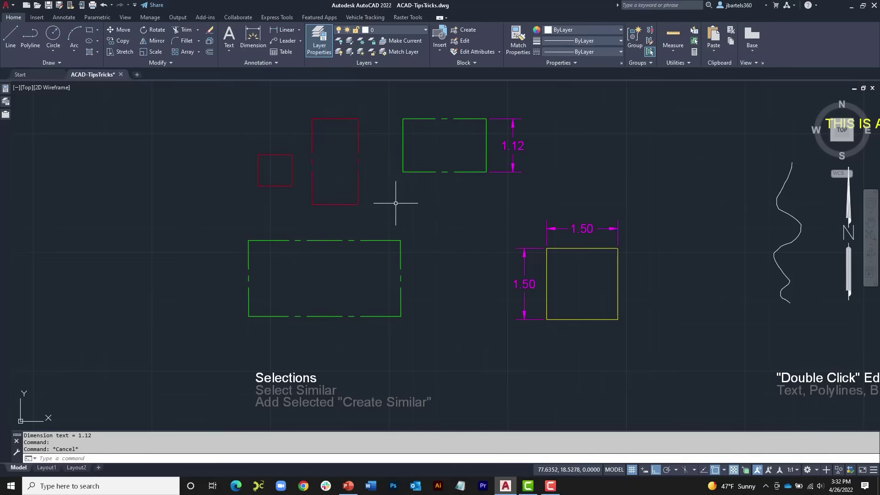
- Use Add Selected on the tall red rectangle to draw a four-segment stepped polyline between the green rectangles and the yellow square
{"action": "left_click", "coordinate": [359, 184]}
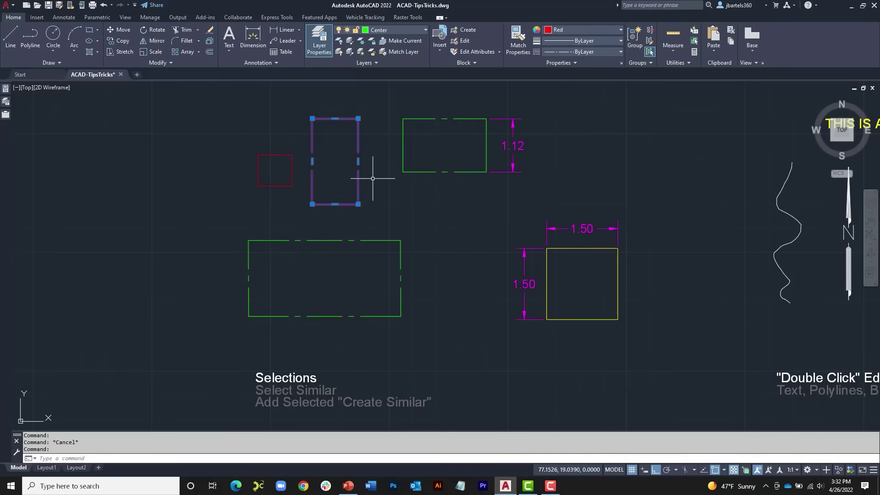
{"action": "right_click", "coordinate": [375, 148]}
{"action": "left_click", "coordinate": [407, 291]}
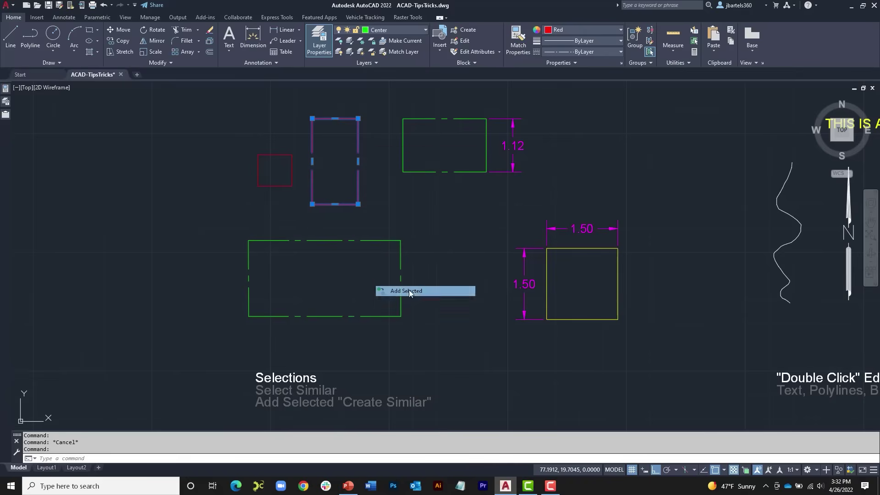
{"action": "left_click", "coordinate": [402, 200]}
{"action": "left_click", "coordinate": [450, 201]}
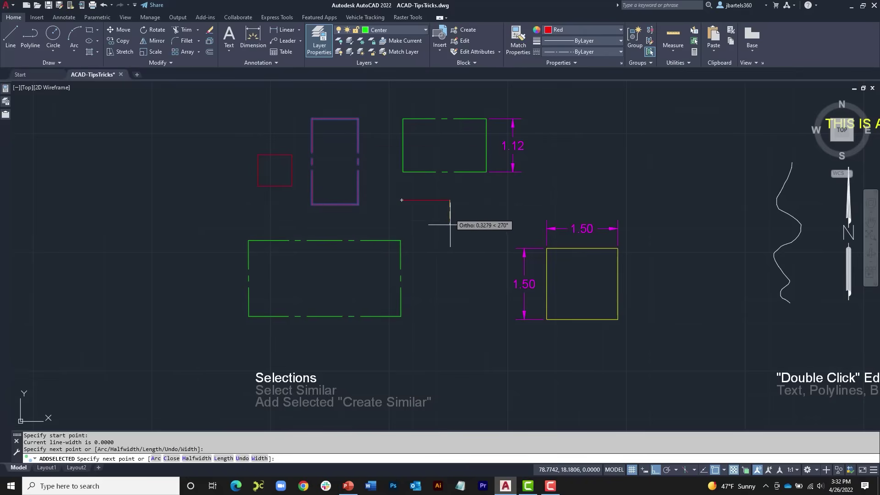
{"action": "left_click", "coordinate": [453, 278]}
{"action": "left_click", "coordinate": [479, 277]}
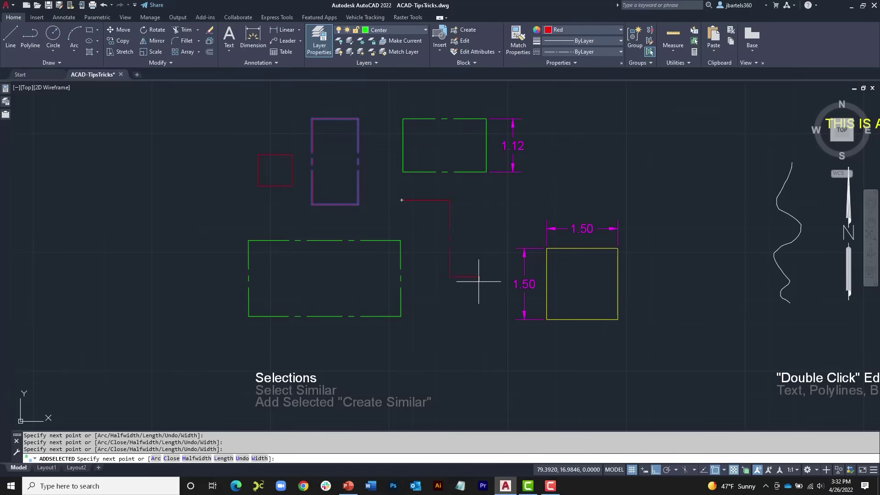
{"action": "left_click", "coordinate": [475, 334]}
{"action": "key", "text": "Escape"}
{"action": "key", "text": "Escape"}
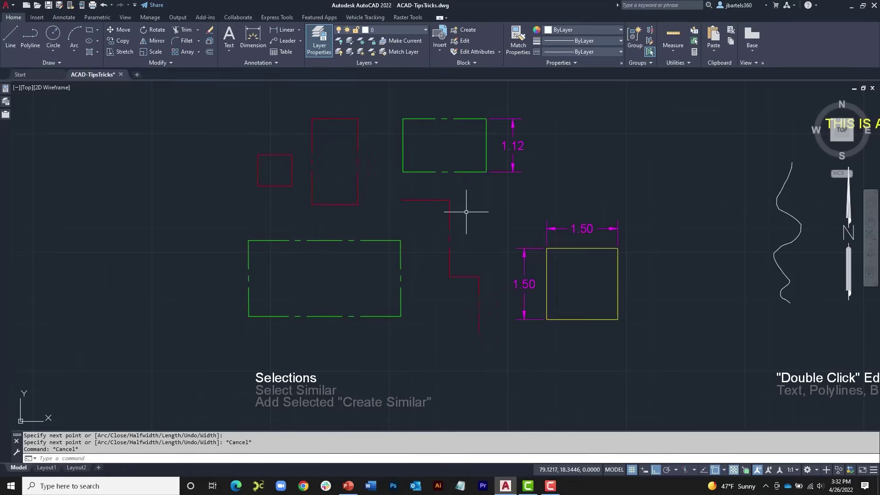
- Edit the yellow note above the north arrow to read THIS NOTE, and leave text editing
{"action": "middle_click_drag", "start_coordinate": [672, 201], "coordinate": [242, 196]}
{"action": "key", "text": "Escape"}
{"action": "key", "text": "Escape"}
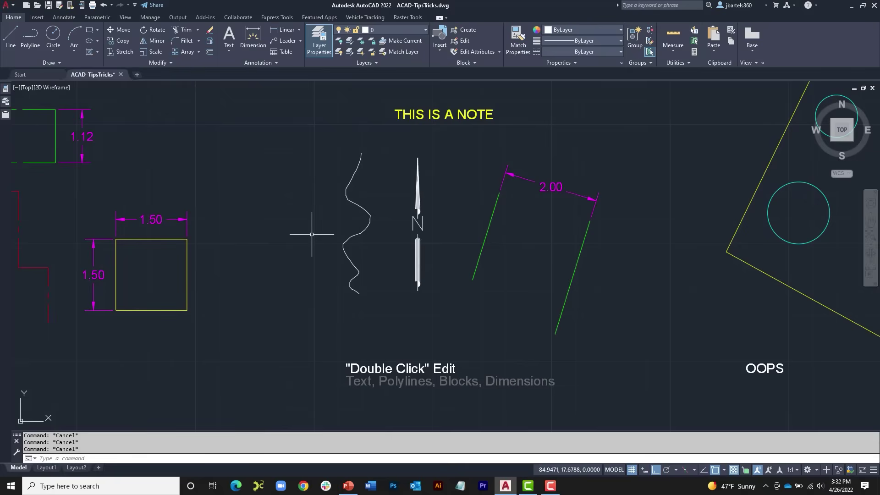
{"action": "double_click", "coordinate": [430, 116]}
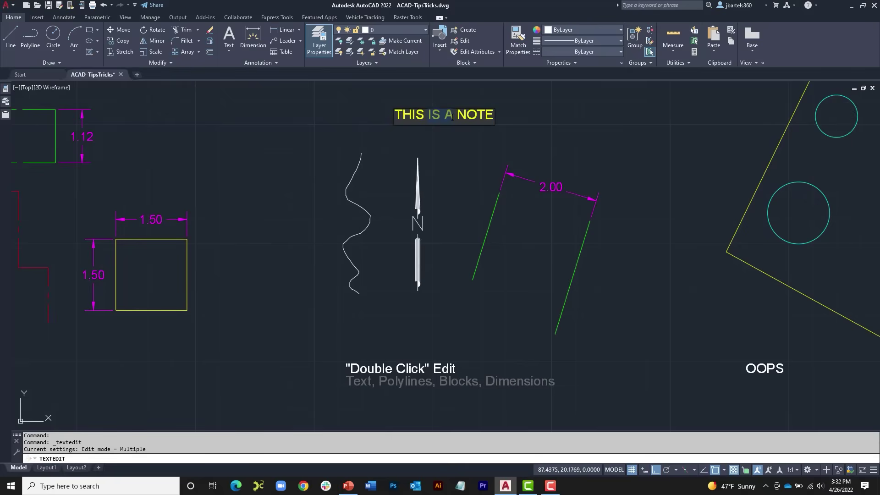
{"action": "key", "text": "Delete"}
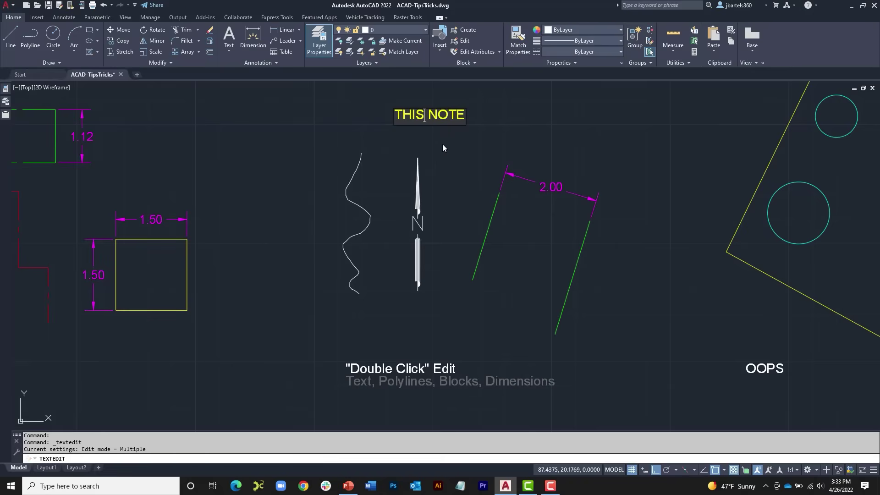
{"action": "left_click", "coordinate": [442, 144]}
{"action": "key", "text": "Escape"}
{"action": "key", "text": "Escape"}
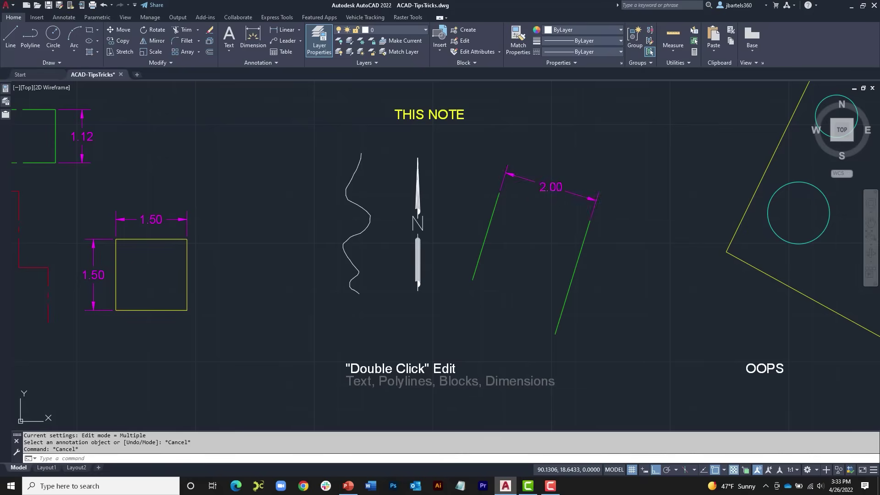
- Add TYP. on a second line below the value of the 2.00 aligned dimension, and finish the text edit
{"action": "left_click", "coordinate": [558, 183]}
{"action": "double_click", "coordinate": [552, 187]}
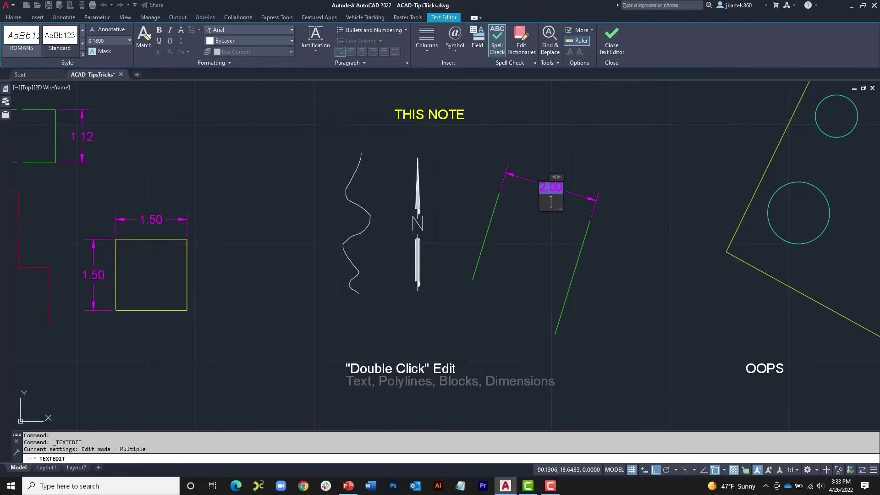
{"action": "type", "text": "TYP"}
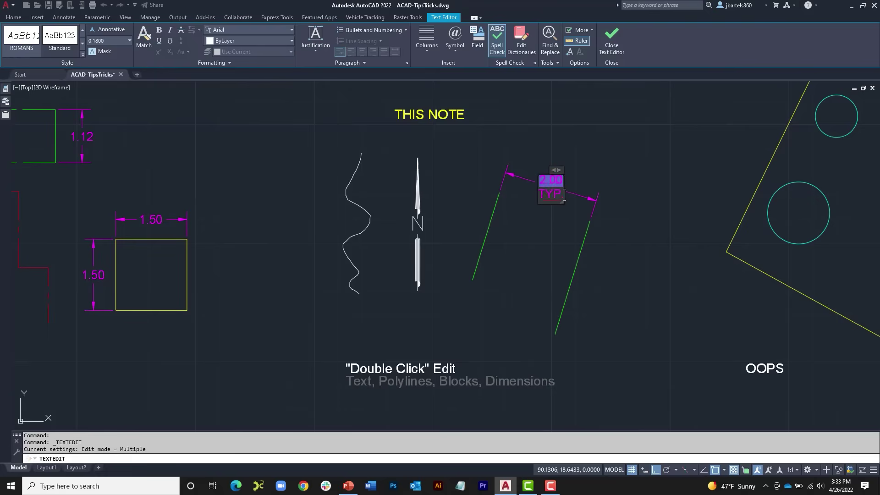
{"action": "left_click", "coordinate": [553, 215]}
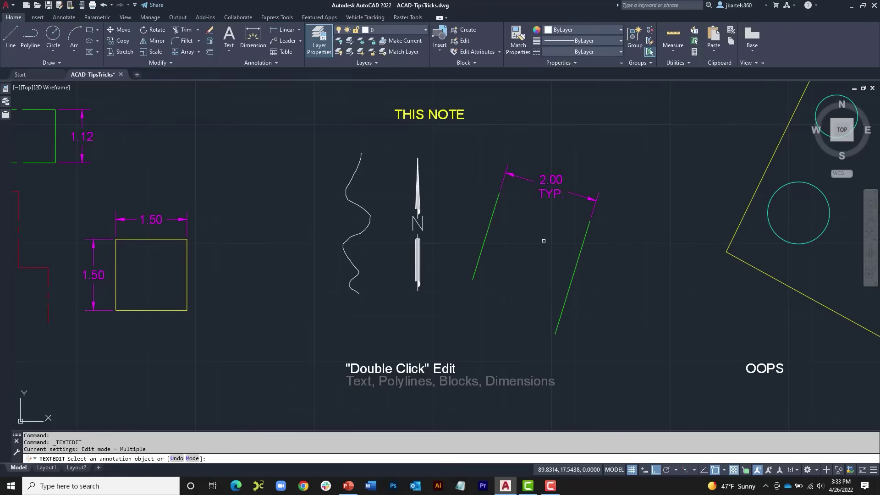
{"action": "key", "text": "Escape"}
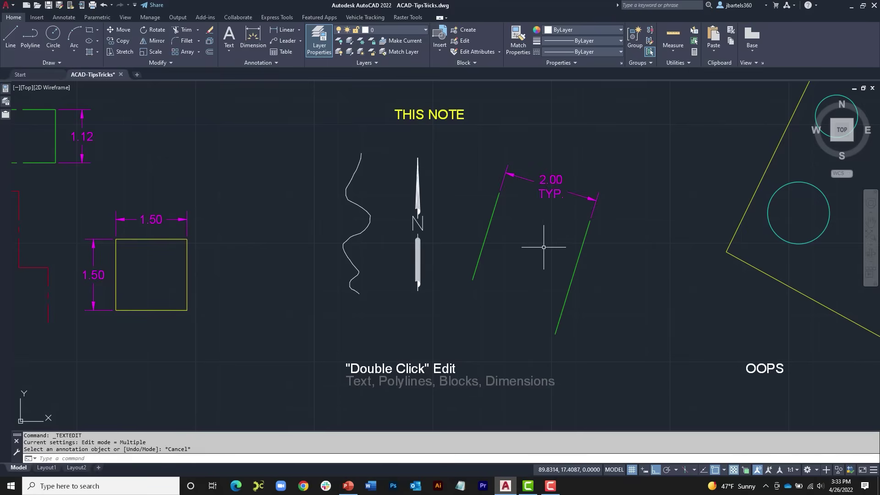
- Open the north arrow block NA in the Block Editor, and close the editor without changing the block
{"action": "double_click", "coordinate": [418, 176]}
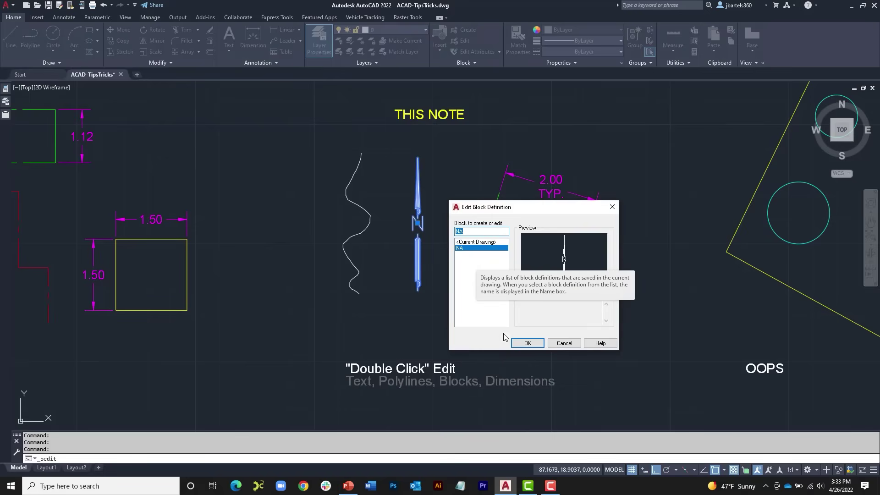
{"action": "left_click", "coordinate": [527, 343]}
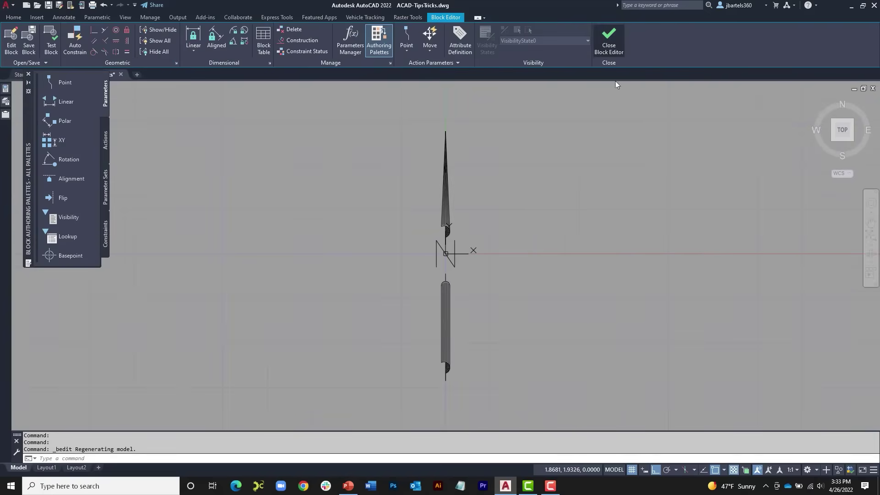
{"action": "key", "text": "Escape"}
{"action": "key", "text": "Escape"}
{"action": "key", "text": "Escape"}
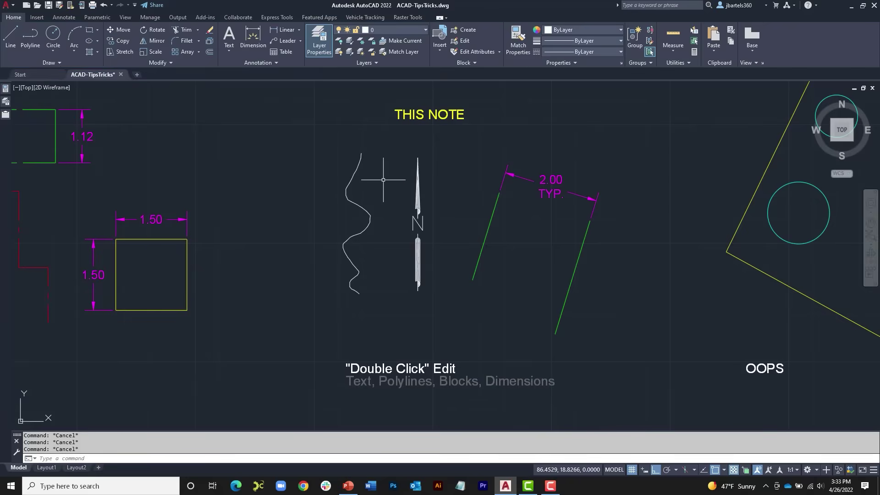
- Open the wavy polyline for polyline editing, cancel the command, select the polyline to check its layer, and clear the selection
{"action": "double_click", "coordinate": [358, 165]}
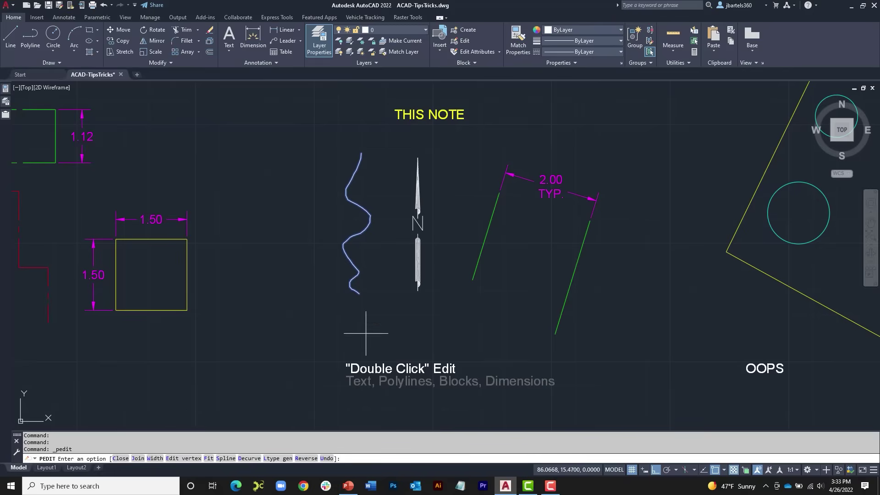
{"action": "key", "text": "Escape"}
{"action": "key", "text": "Escape"}
{"action": "key", "text": "Escape"}
{"action": "left_click", "coordinate": [359, 172]}
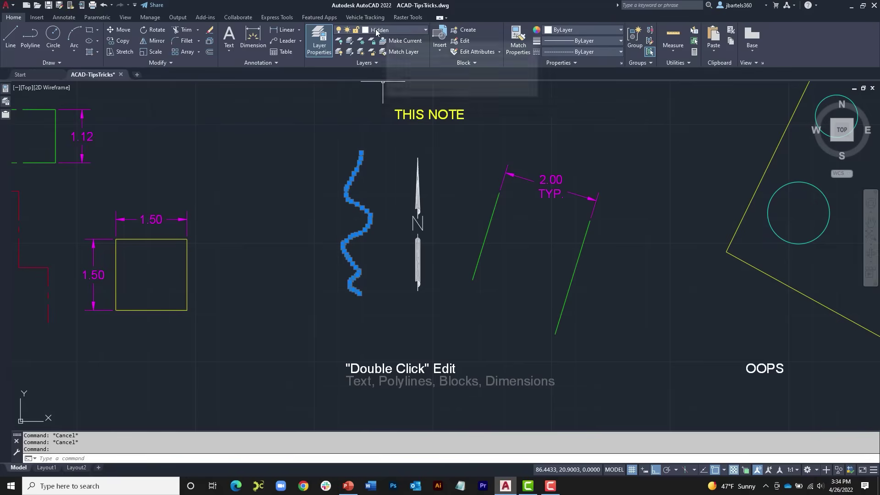
{"action": "key", "text": "Escape"}
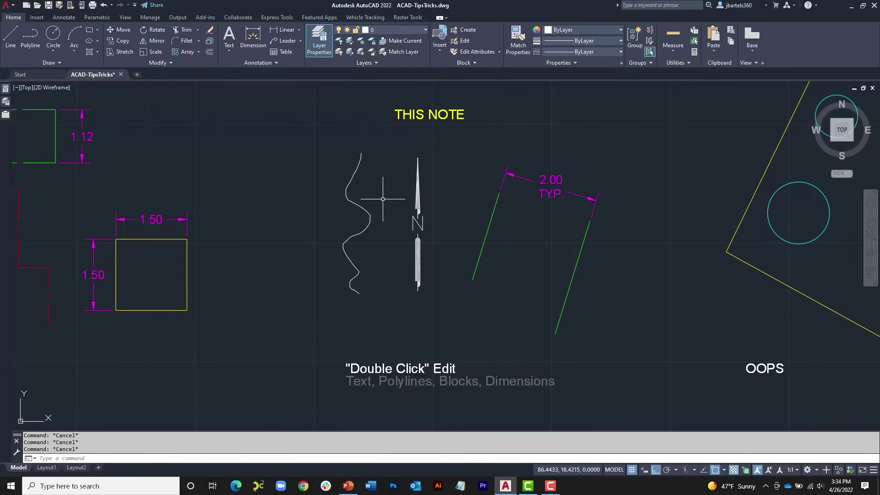
- Turn linetype generation on for the wavy polyline beside the north arrow, and end the polyline edit
{"action": "scroll", "coordinate": [383, 199], "scroll_direction": "up", "scroll_amount": 4}
{"action": "middle_click_drag", "start_coordinate": [376, 203], "coordinate": [380, 193]}
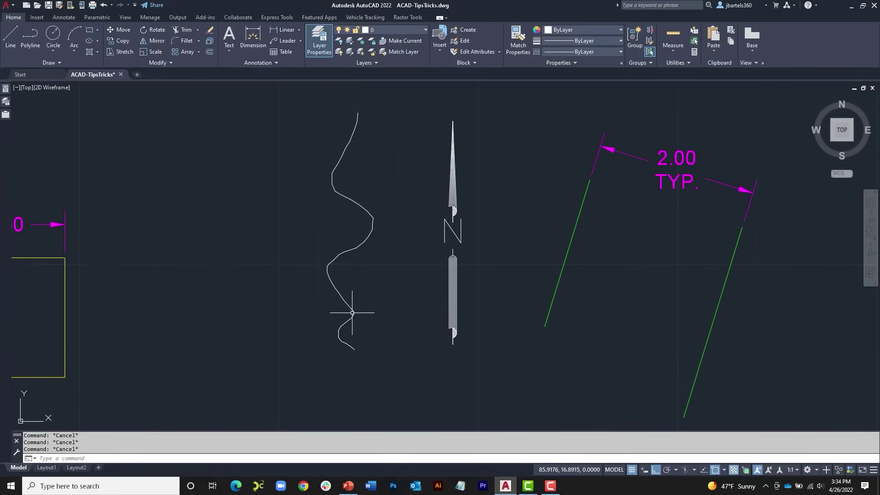
{"action": "double_click", "coordinate": [357, 129]}
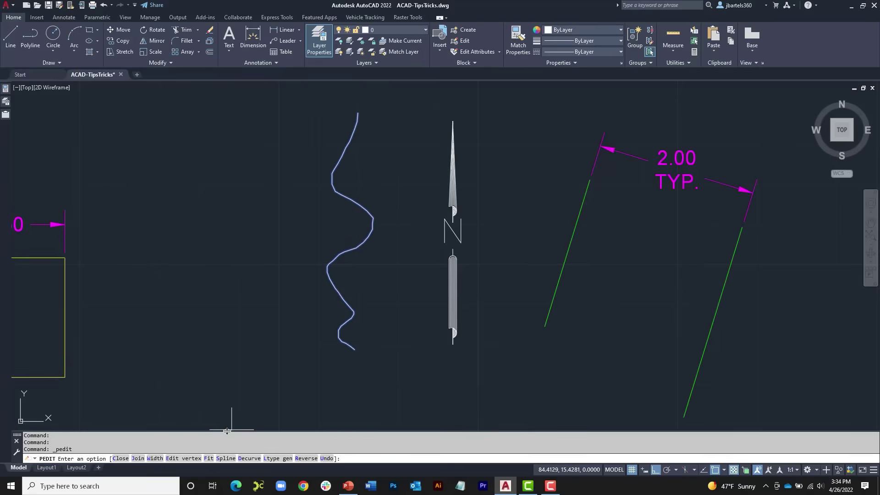
{"action": "left_click", "coordinate": [274, 459]}
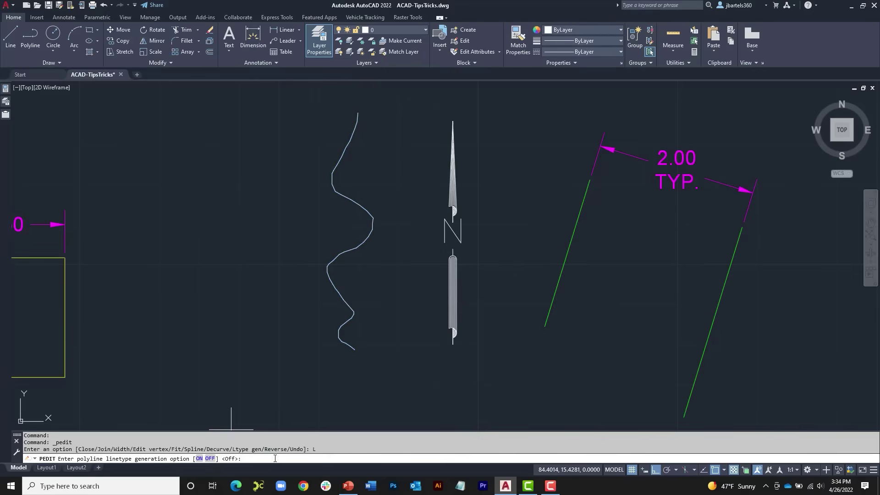
{"action": "left_click", "coordinate": [198, 459]}
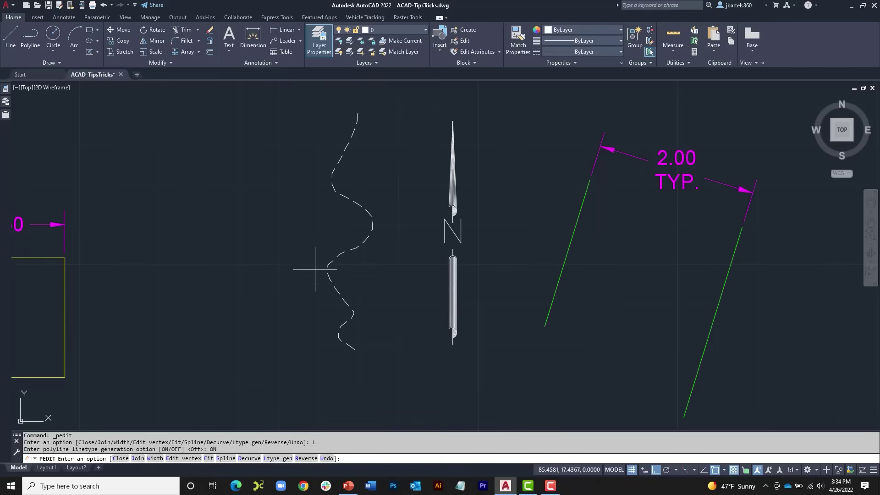
{"action": "key", "text": "Escape"}
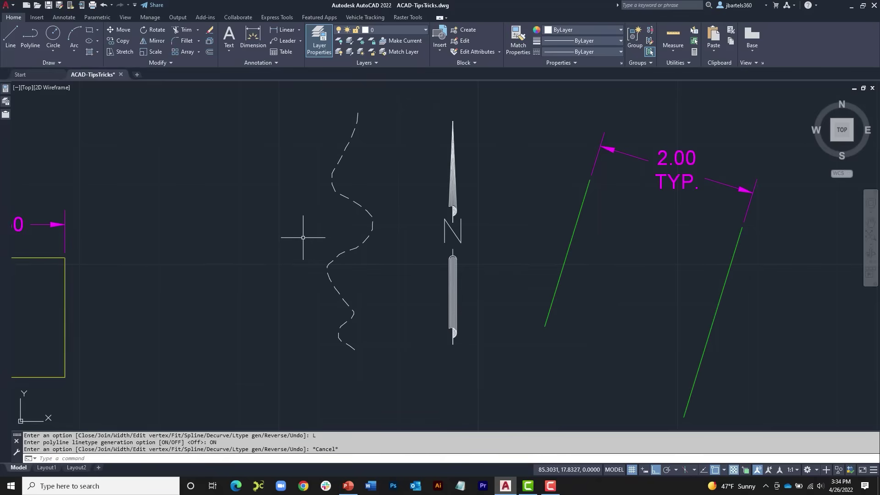
- Draw a small circle with a radius of about 0.107 outside the upper-left edge of the yellow outline above OOPS
{"action": "scroll", "coordinate": [303, 238], "scroll_direction": "down", "scroll_amount": 4}
{"action": "middle_click_drag", "start_coordinate": [491, 232], "coordinate": [310, 240]}
{"action": "scroll", "coordinate": [480, 226], "scroll_direction": "up", "scroll_amount": 4}
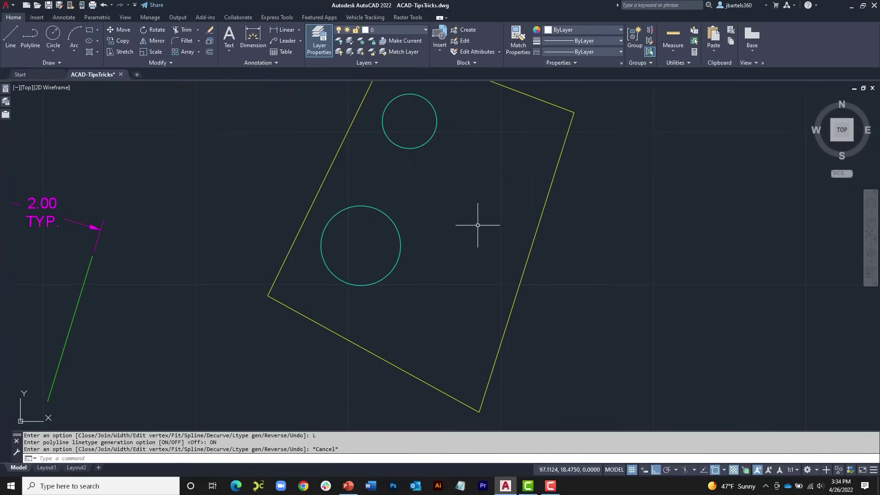
{"action": "middle_click_drag", "start_coordinate": [479, 232], "coordinate": [486, 231]}
{"action": "scroll", "coordinate": [507, 235], "scroll_direction": "down", "scroll_amount": 2}
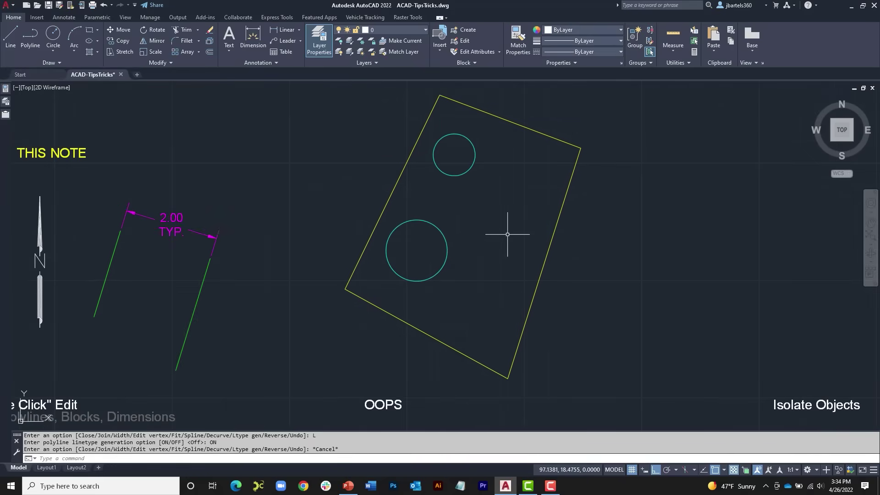
{"action": "scroll", "coordinate": [468, 124], "scroll_direction": "up", "scroll_amount": 2}
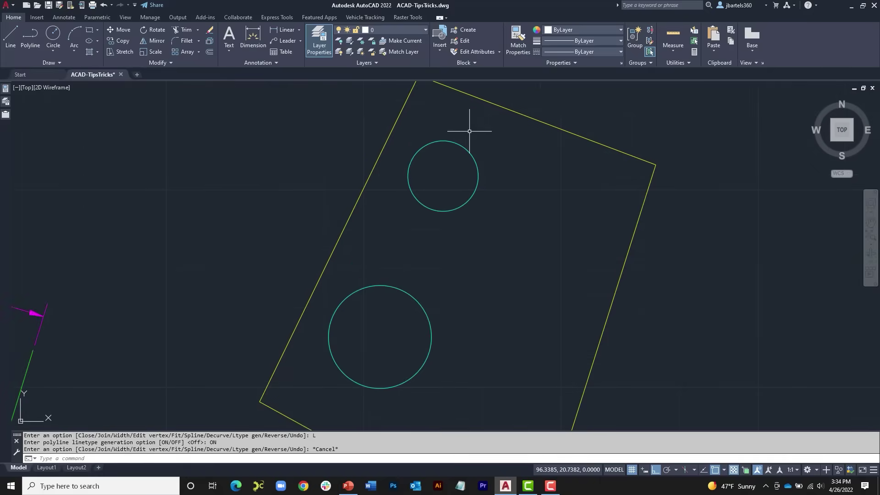
{"action": "scroll", "coordinate": [402, 139], "scroll_direction": "up", "scroll_amount": 4}
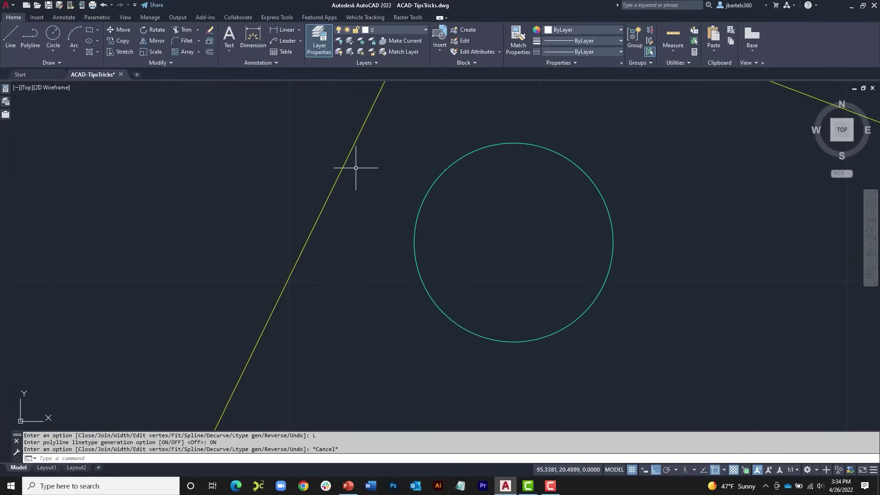
{"action": "left_click", "coordinate": [53, 34]}
{"action": "left_click", "coordinate": [216, 178]}
{"action": "left_click", "coordinate": [240, 194]}
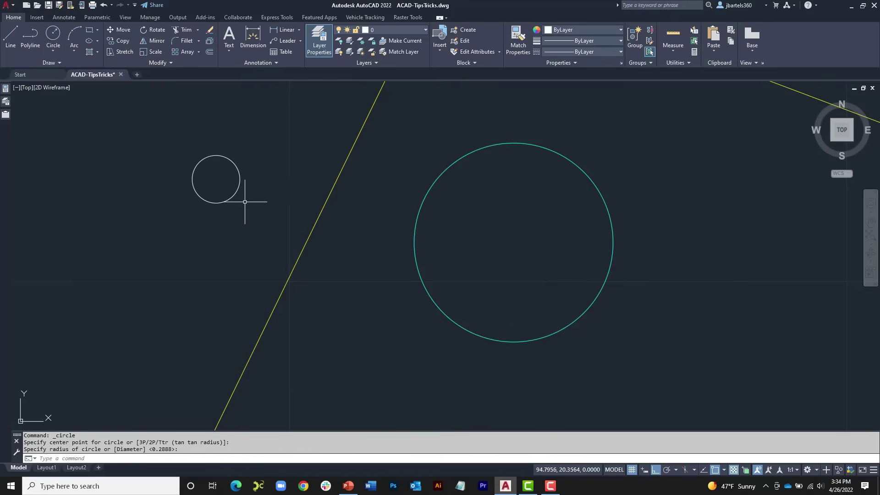
- Erase the yellow four-sided outline around the two cyan circles
{"action": "left_click", "coordinate": [340, 208]}
{"action": "left_click", "coordinate": [318, 188]}
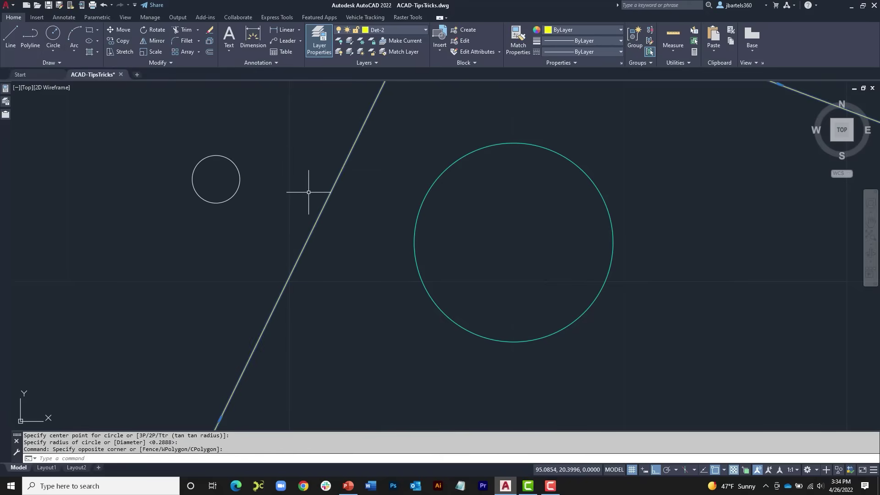
{"action": "key", "text": "Delete"}
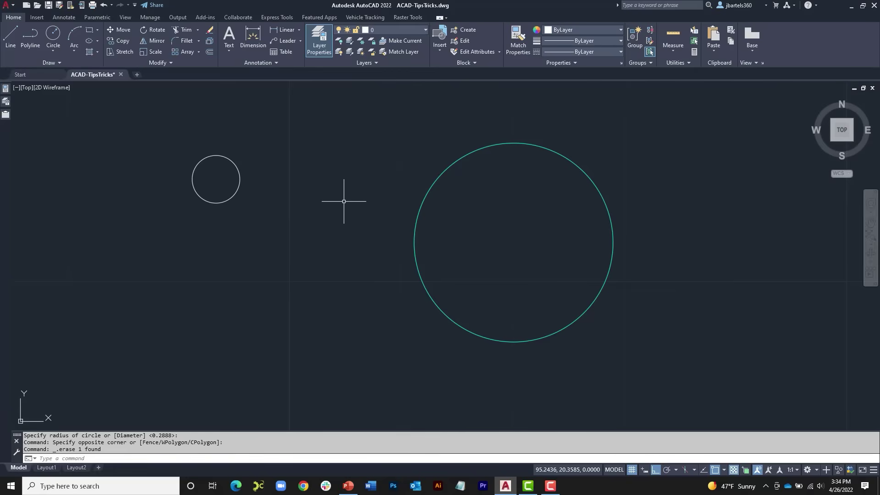
- Draw a small circle to the upper right of the smaller cyan circle, and a small rectangle below it
{"action": "middle_click_drag", "start_coordinate": [537, 216], "coordinate": [448, 238]}
{"action": "scroll", "coordinate": [562, 169], "scroll_direction": "up", "scroll_amount": 2}
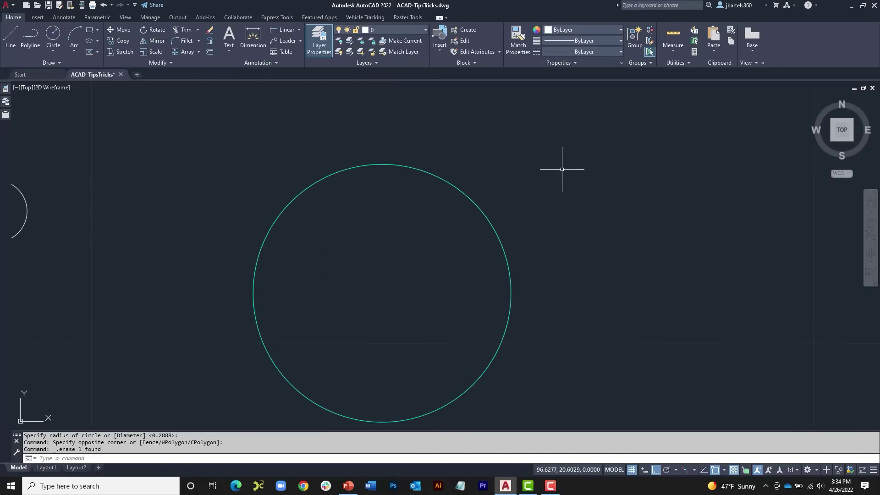
{"action": "left_click", "coordinate": [53, 36]}
{"action": "left_click", "coordinate": [564, 176]}
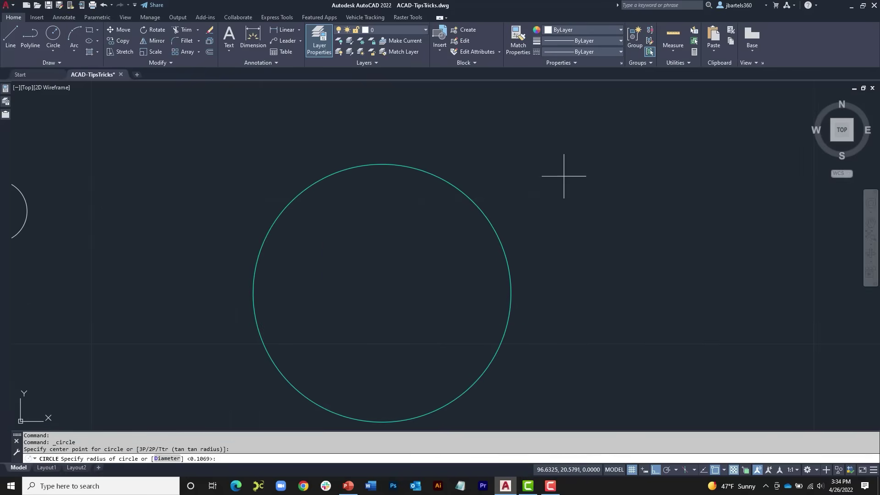
{"action": "left_click", "coordinate": [571, 199]}
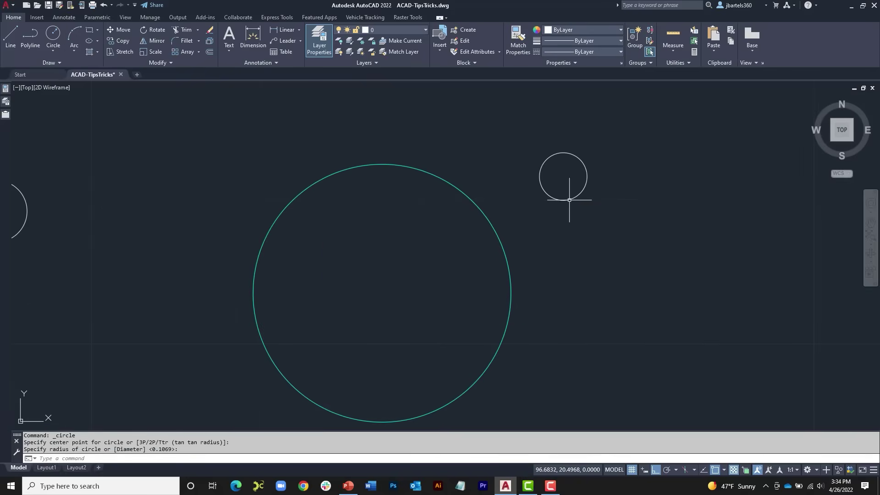
{"action": "left_click", "coordinate": [91, 31]}
{"action": "left_click", "coordinate": [602, 260]}
{"action": "left_click", "coordinate": [683, 346]}
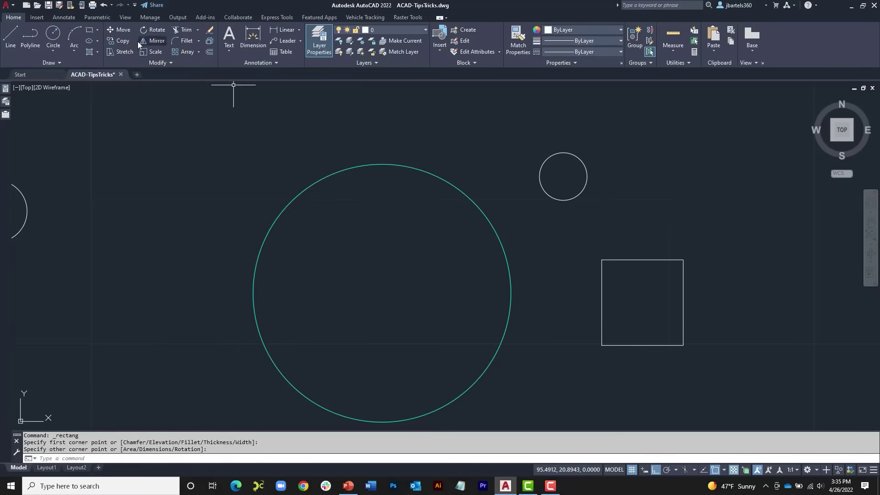
- Draw a three-segment stepped line going down, right and down across the smaller cyan circle, and end the Line command
{"action": "left_click", "coordinate": [10, 37]}
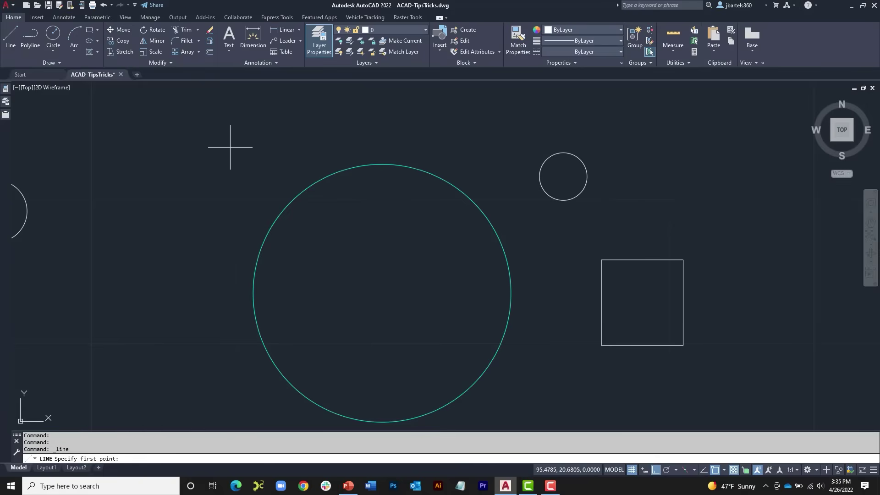
{"action": "left_click", "coordinate": [230, 147]}
{"action": "left_click", "coordinate": [230, 329]}
{"action": "left_click", "coordinate": [358, 330]}
{"action": "scroll", "coordinate": [377, 319], "scroll_direction": "down", "scroll_amount": 4}
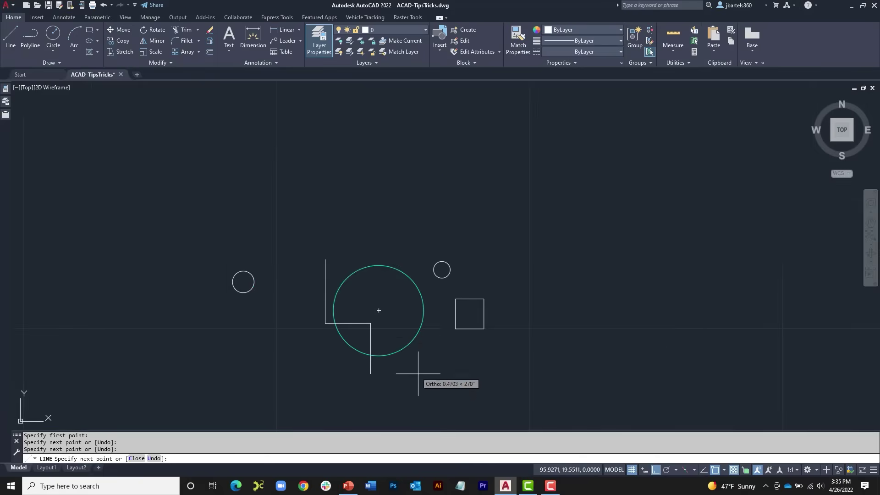
{"action": "left_click", "coordinate": [418, 373]}
{"action": "key", "text": "Escape"}
{"action": "key", "text": "Escape"}
{"action": "scroll", "coordinate": [433, 365], "scroll_direction": "down", "scroll_amount": 3}
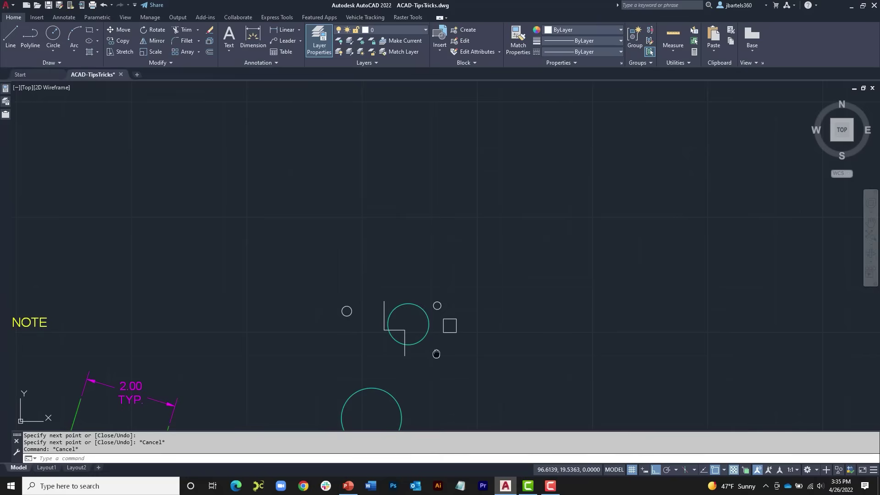
{"action": "middle_click_drag", "start_coordinate": [436, 354], "coordinate": [453, 216]}
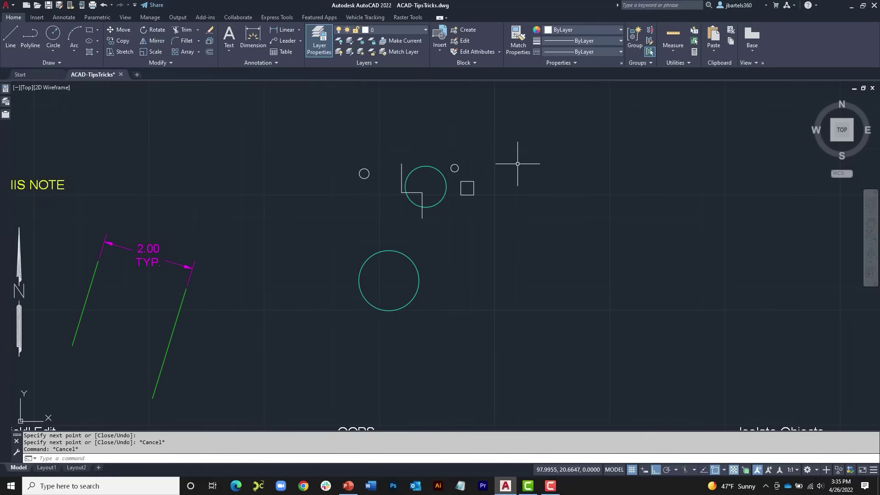
- Look at the undo history without undoing anything, and restore the erased yellow outline with the OOPS command
{"action": "left_click", "coordinate": [112, 6]}
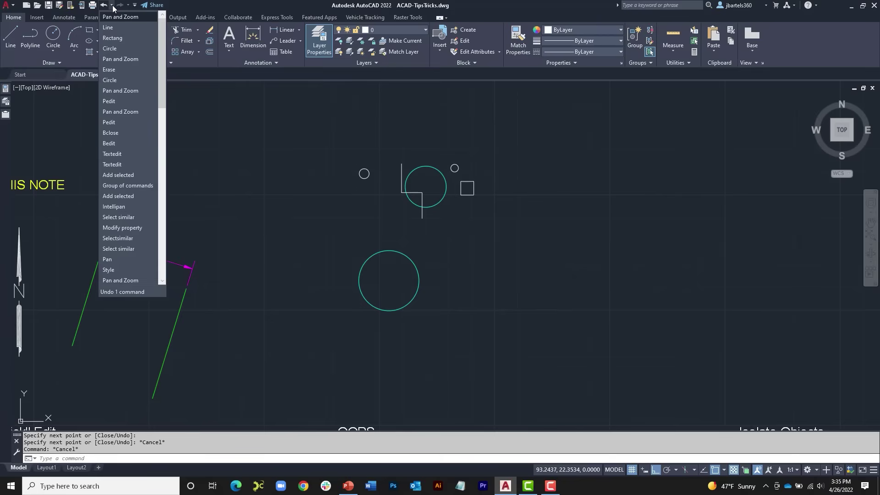
{"action": "left_click", "coordinate": [334, 128]}
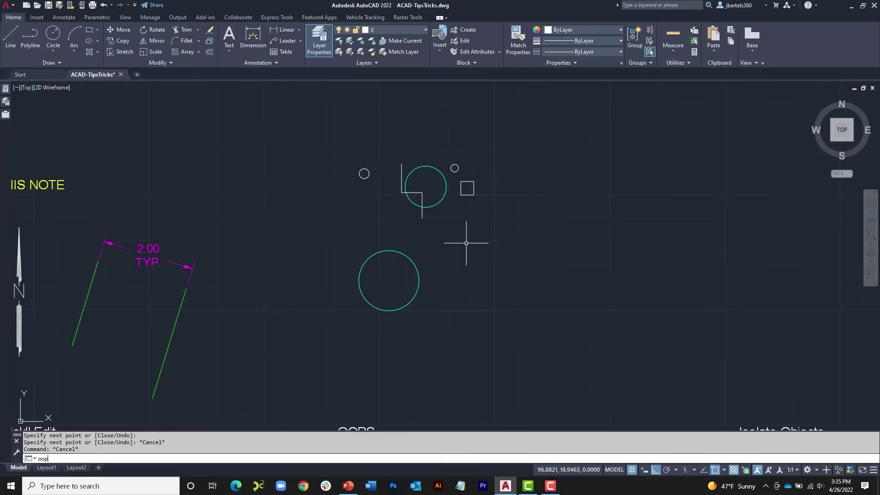
{"action": "type", "text": "s"}
{"action": "key", "text": "Return"}
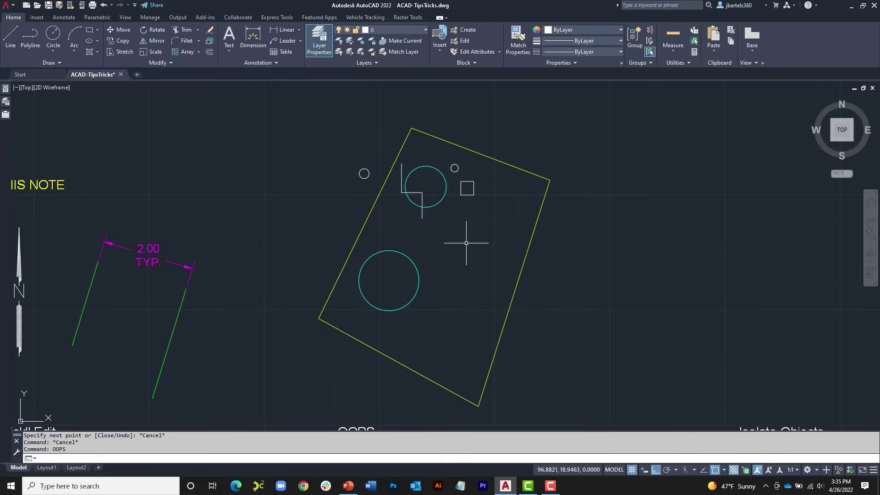
- Isolate the larger cyan circle, the yellow outline, the lower vertical segment of the stepped line and the small rectangle
{"action": "scroll", "coordinate": [497, 238], "scroll_direction": "down", "scroll_amount": 3}
{"action": "middle_click_drag", "start_coordinate": [503, 232], "coordinate": [408, 220]}
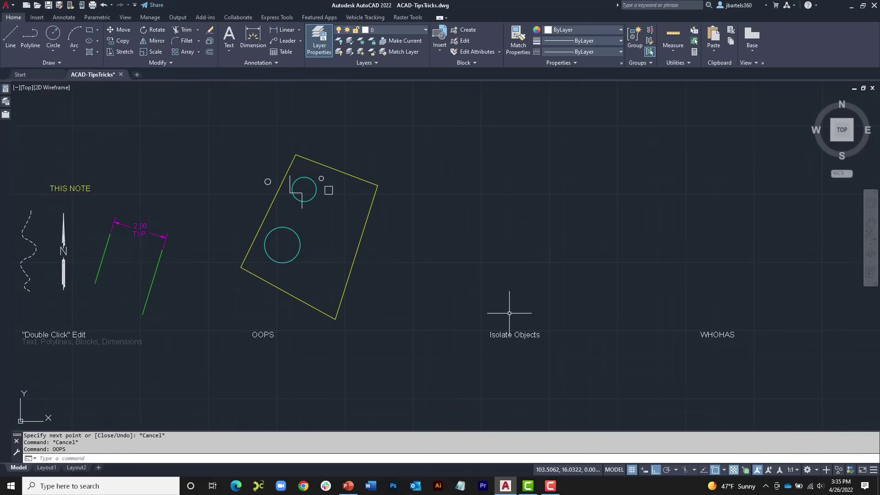
{"action": "scroll", "coordinate": [512, 300], "scroll_direction": "up", "scroll_amount": 1}
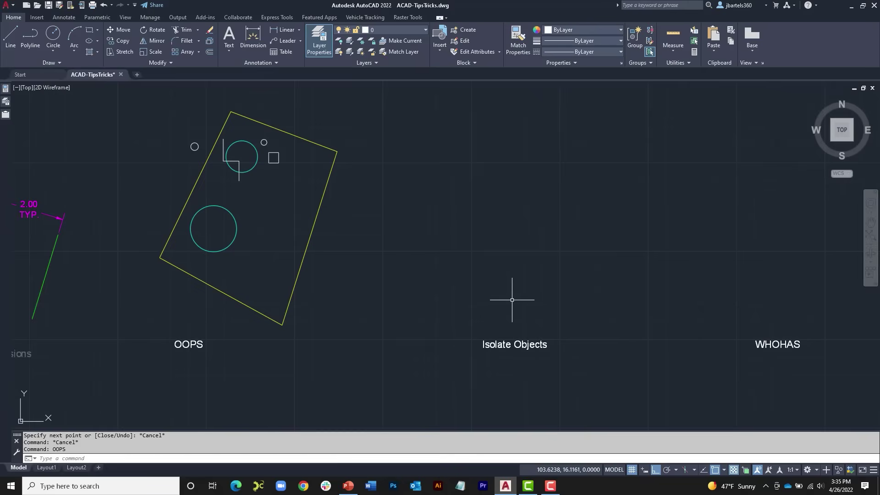
{"action": "middle_click_drag", "start_coordinate": [512, 300], "coordinate": [574, 301]}
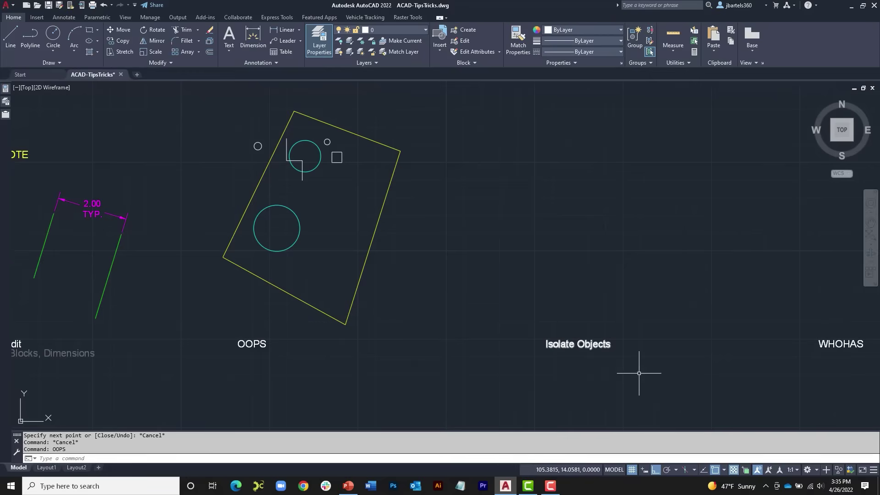
{"action": "left_click", "coordinate": [839, 471]}
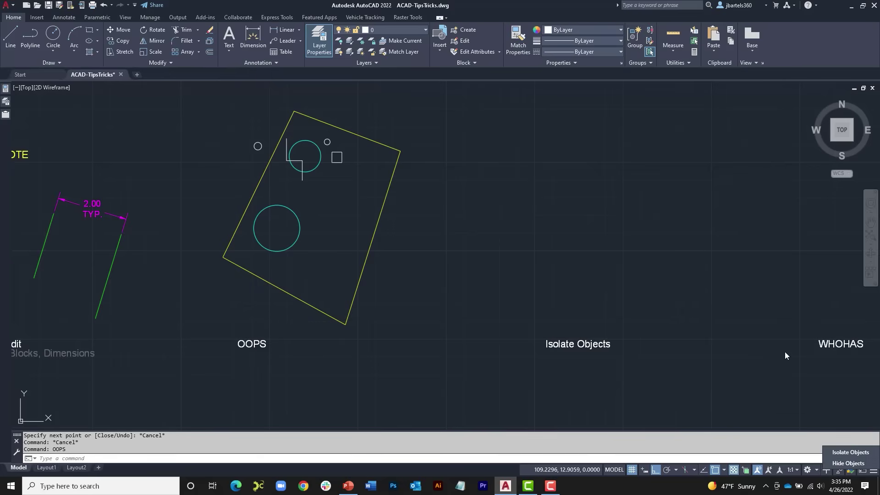
{"action": "left_click", "coordinate": [840, 451]}
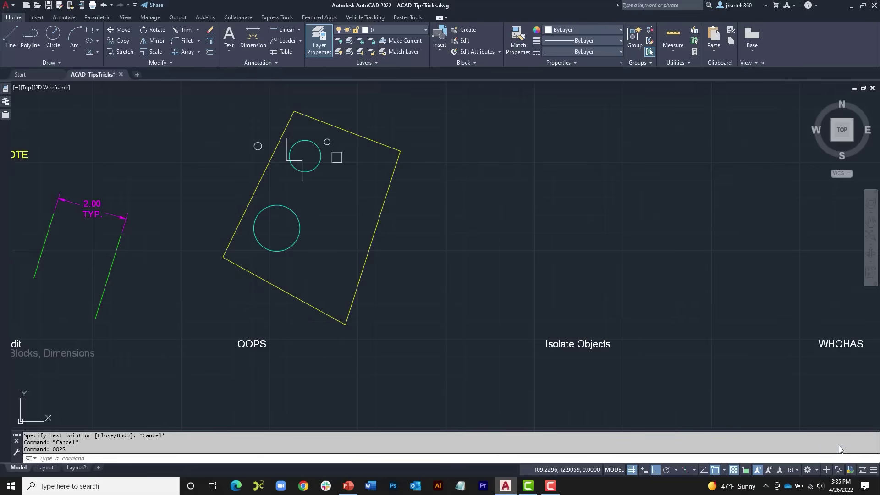
{"action": "middle_click_drag", "start_coordinate": [338, 221], "coordinate": [445, 246]}
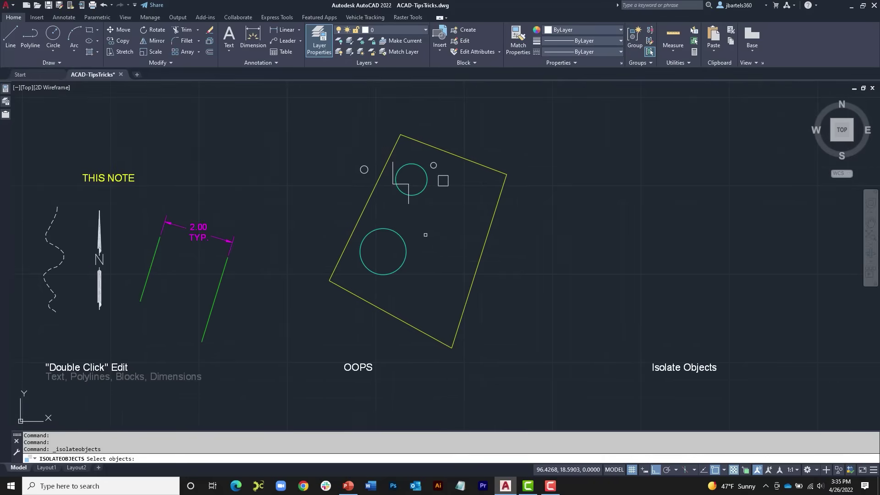
{"action": "left_click", "coordinate": [436, 209]}
{"action": "left_click", "coordinate": [359, 276]}
{"action": "left_click", "coordinate": [376, 193]}
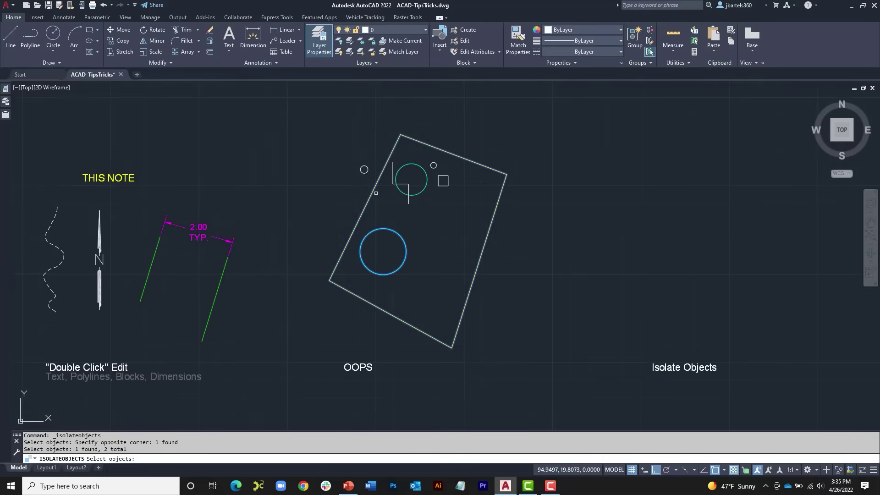
{"action": "left_click", "coordinate": [409, 195]}
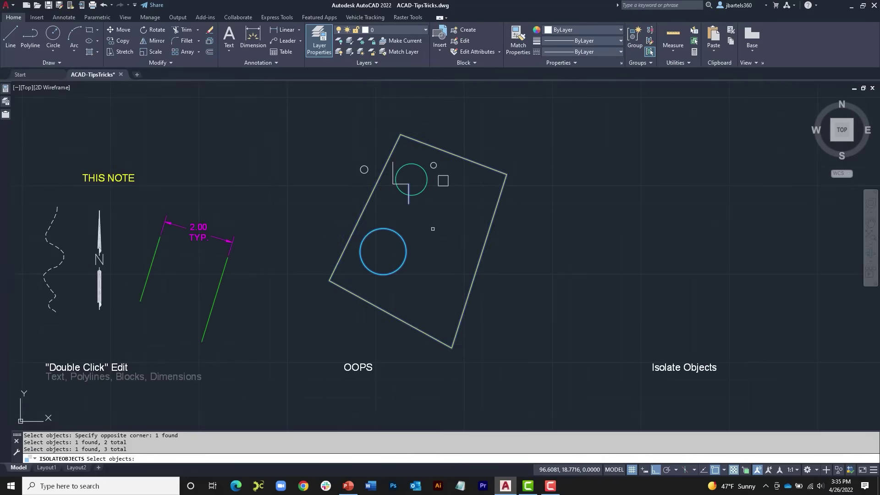
{"action": "left_click", "coordinate": [443, 180]}
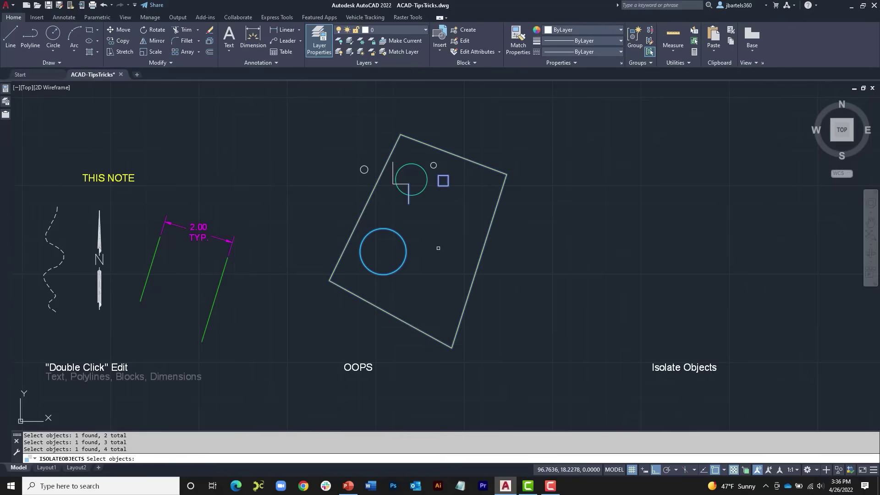
{"action": "key", "text": "Return"}
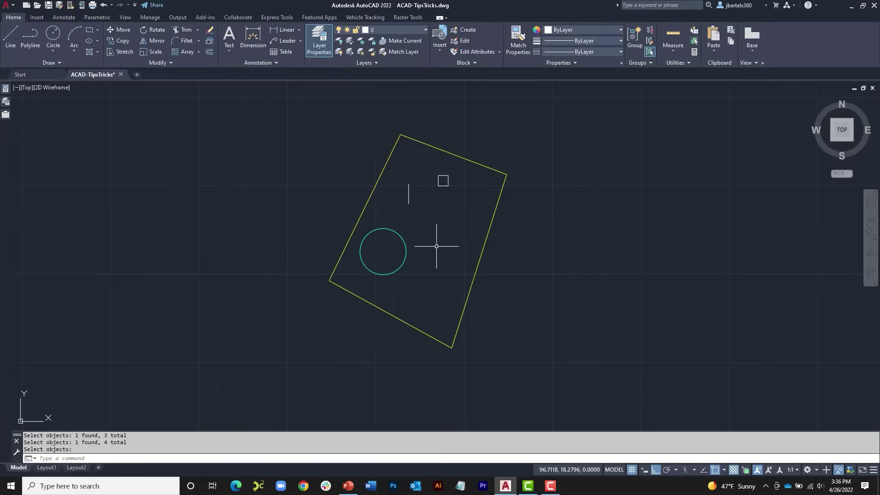
- Enlarge the isolated cyan circle slightly by stretching its right quadrant grip outward, and clear the selection
{"action": "key", "text": "Escape"}
{"action": "left_click", "coordinate": [405, 243]}
{"action": "left_click", "coordinate": [406, 252]}
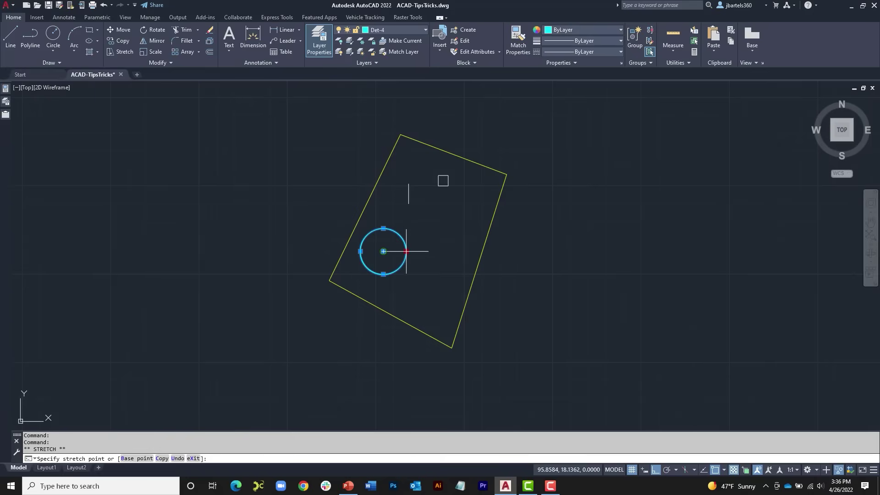
{"action": "left_click", "coordinate": [412, 251]}
{"action": "key", "text": "Escape"}
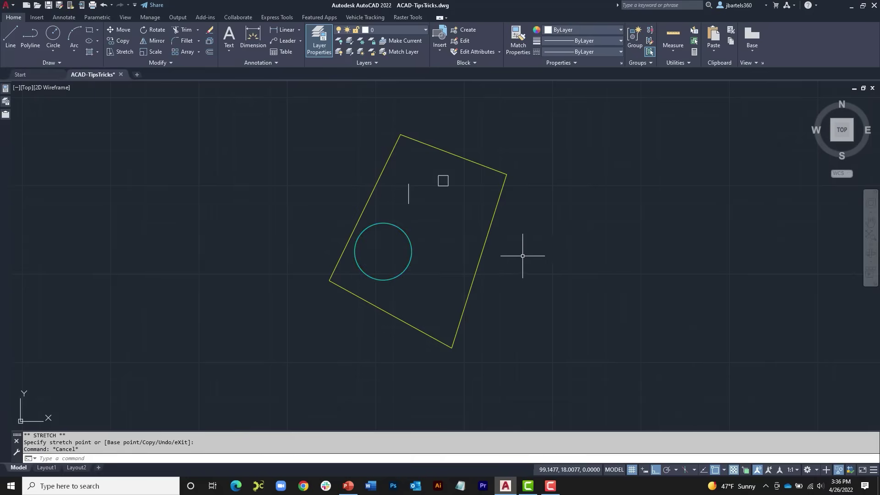
- End the object isolation so that all hidden objects in the drawing are shown again
{"action": "left_click", "coordinate": [839, 470]}
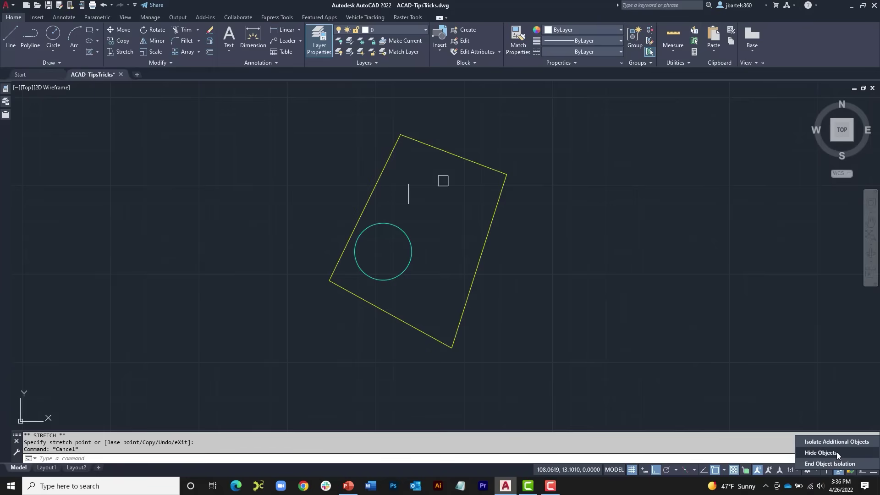
{"action": "left_click", "coordinate": [843, 465]}
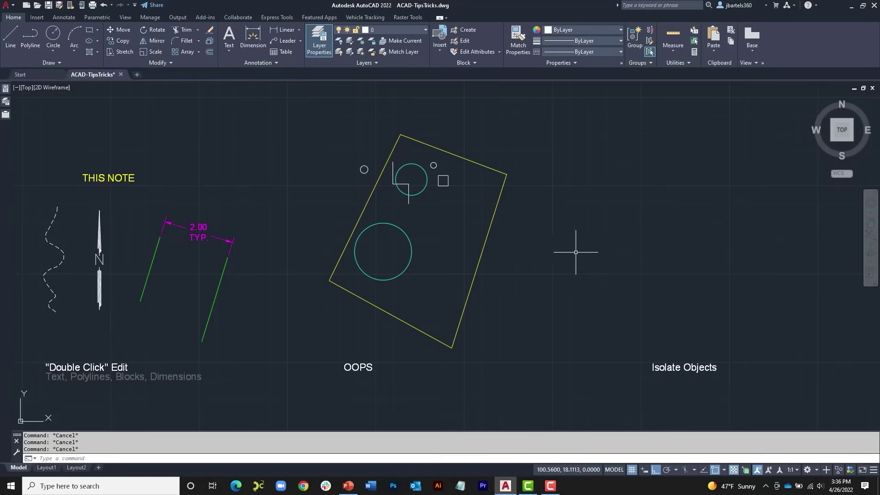
- Query who has ACAD-TipsTricks.dwg open with the WHOHAS command, and dismiss the ownership information
{"action": "middle_click_drag", "start_coordinate": [662, 252], "coordinate": [340, 225]}
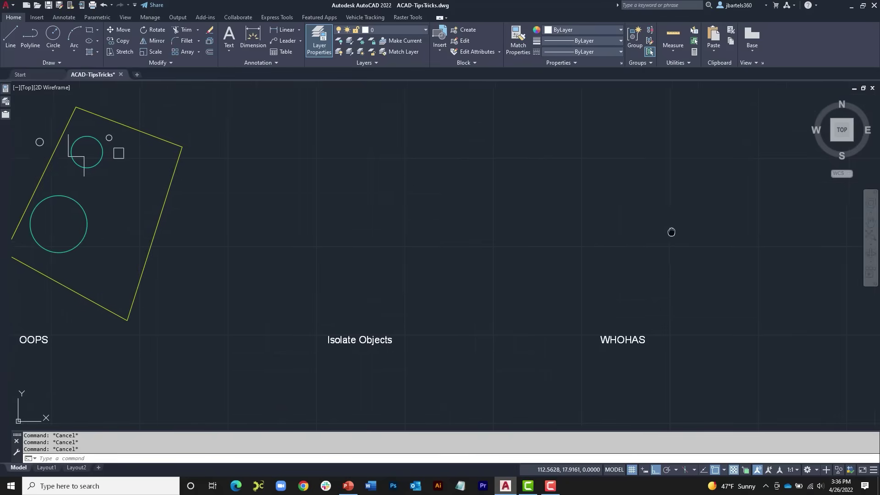
{"action": "middle_click_drag", "start_coordinate": [672, 232], "coordinate": [517, 243]}
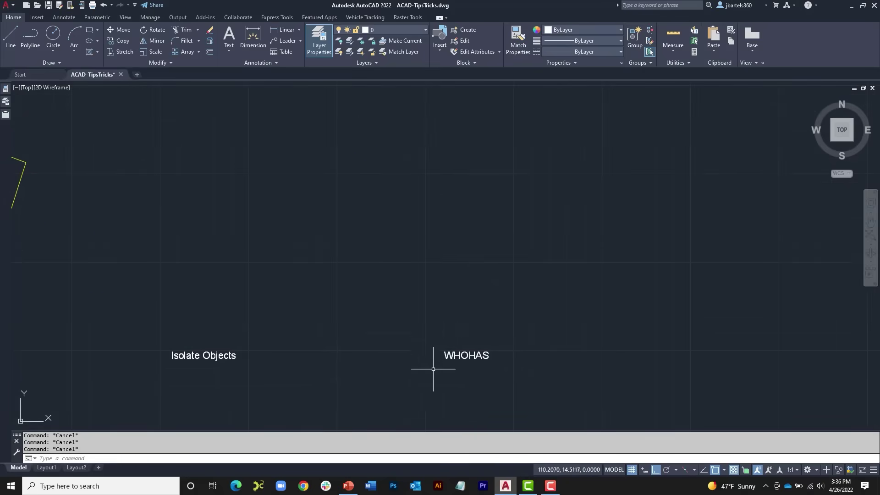
{"action": "scroll", "coordinate": [457, 367], "scroll_direction": "up", "scroll_amount": 2}
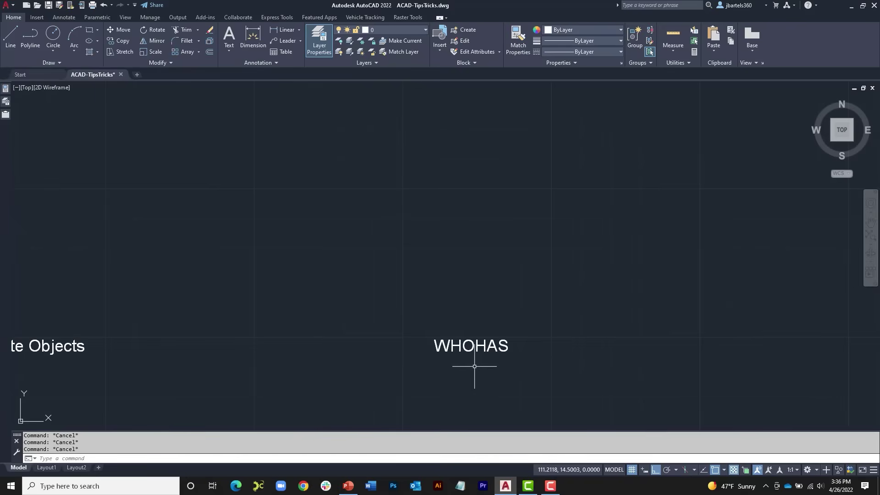
{"action": "middle_click_drag", "start_coordinate": [543, 318], "coordinate": [517, 330]}
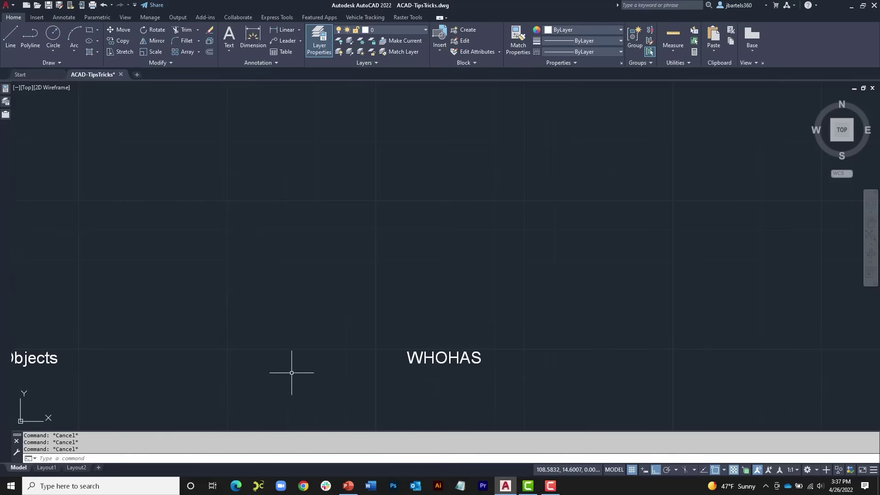
{"action": "left_click", "coordinate": [96, 457]}
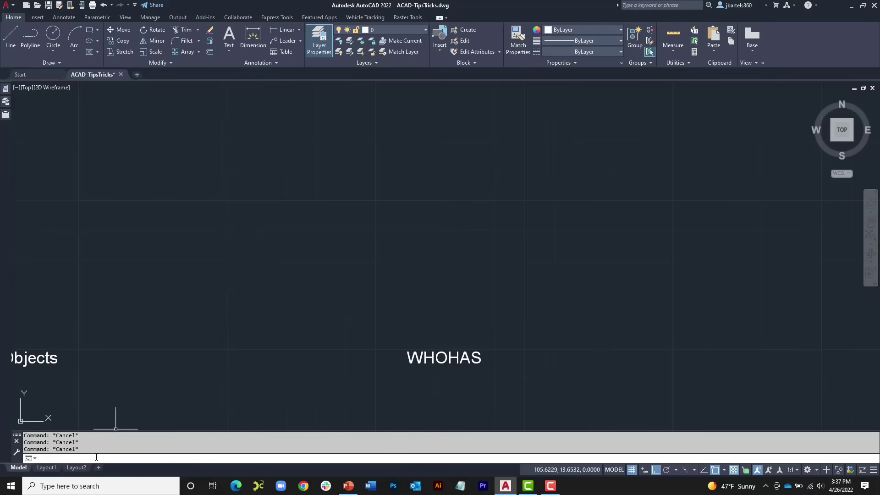
{"action": "type", "text": "whohas"}
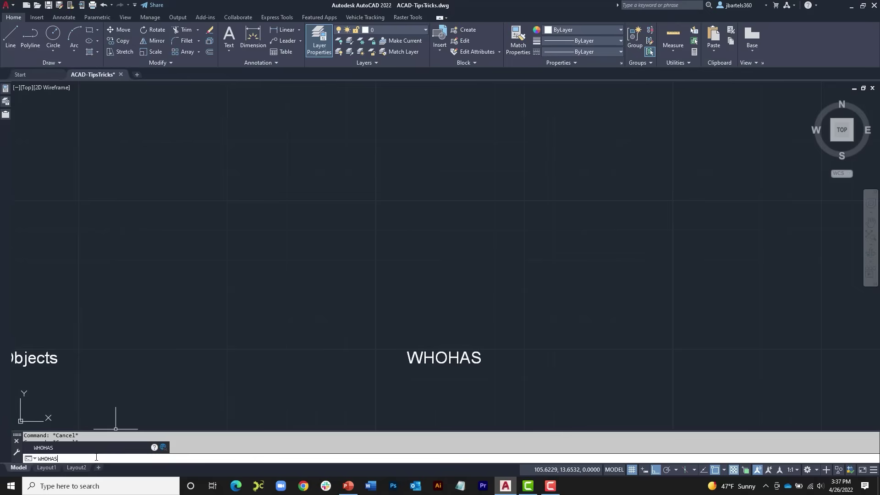
{"action": "key", "text": "Return"}
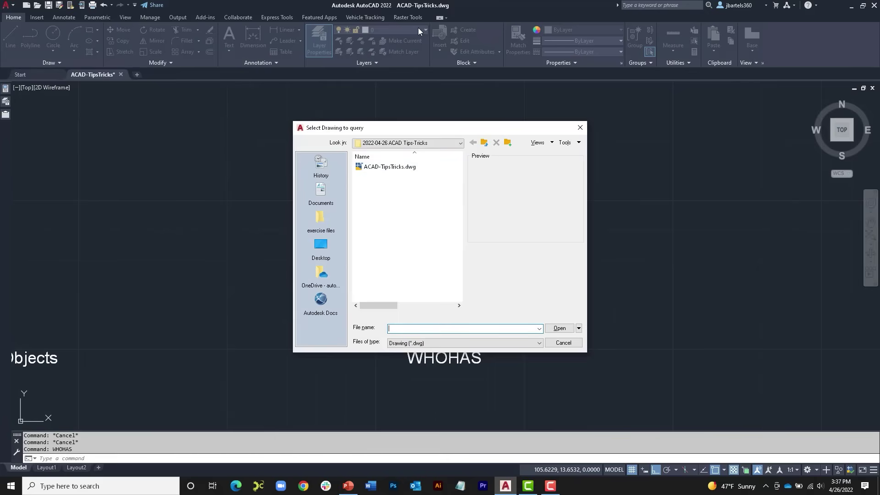
{"action": "left_click", "coordinate": [391, 168]}
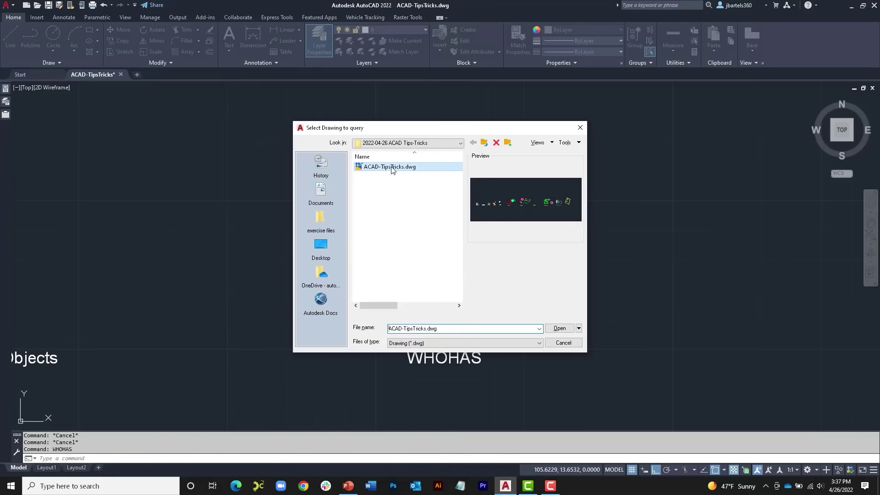
{"action": "left_click", "coordinate": [560, 329]}
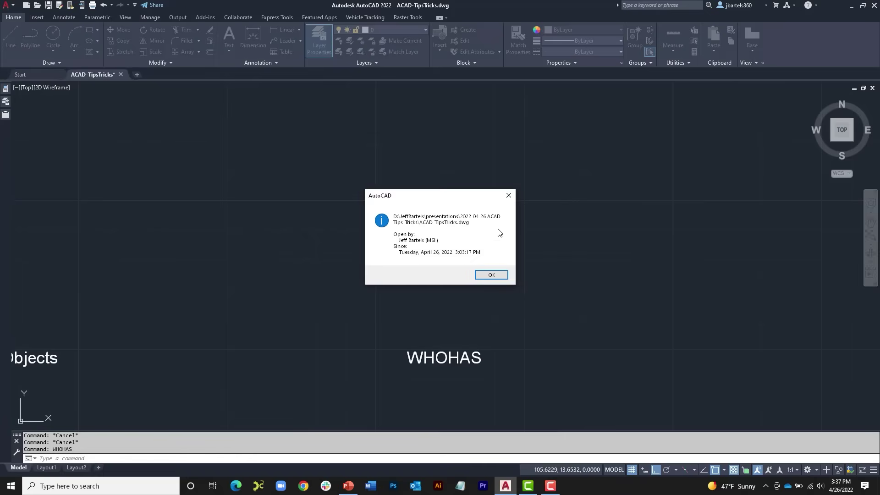
{"action": "left_click", "coordinate": [509, 197]}
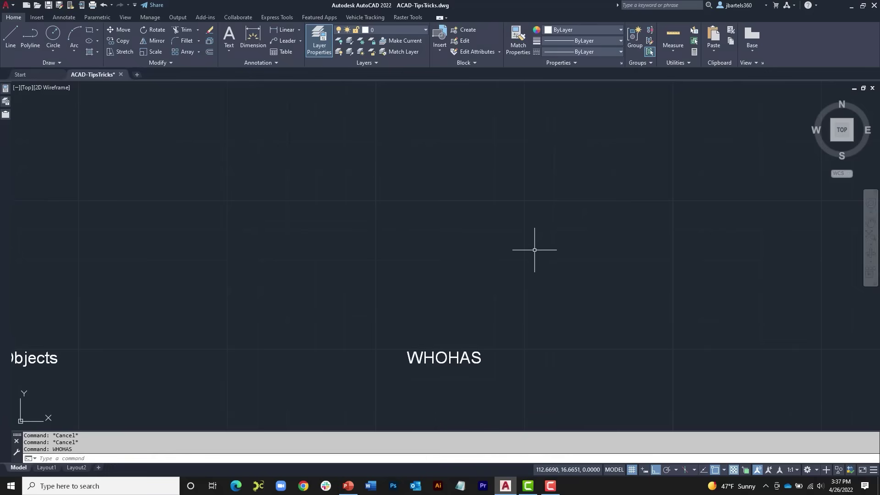
{"action": "key", "text": "Escape"}
{"action": "scroll", "coordinate": [532, 250], "scroll_direction": "down", "scroll_amount": 2}
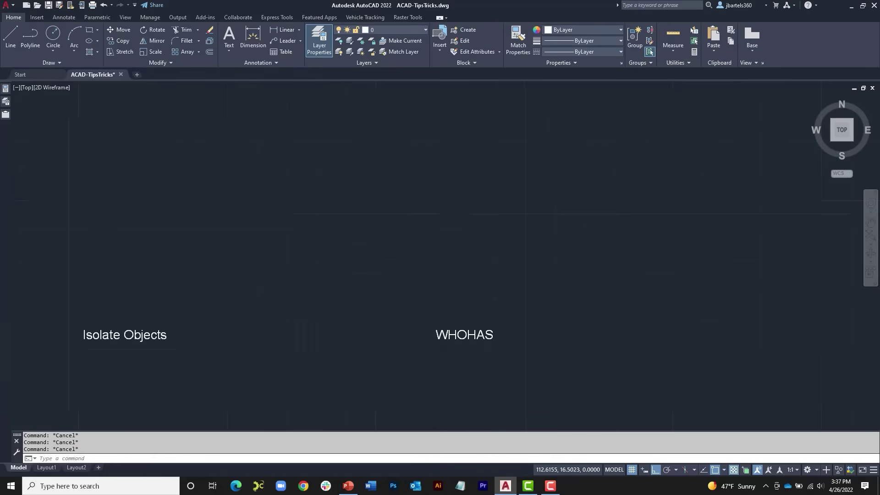
- Switch to PowerPoint, start the slide show from the Agenda slide, and advance past Additional Resources to the Questions slide
{"action": "left_click", "coordinate": [347, 484]}
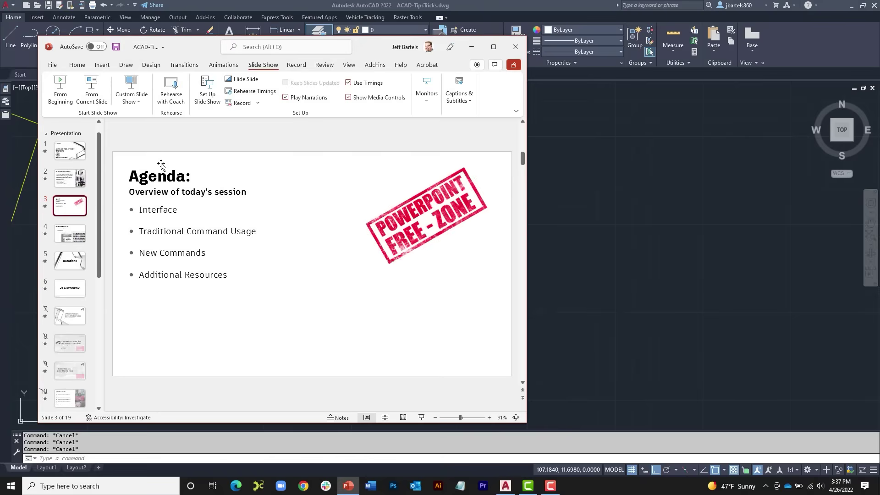
{"action": "left_click", "coordinate": [92, 90]}
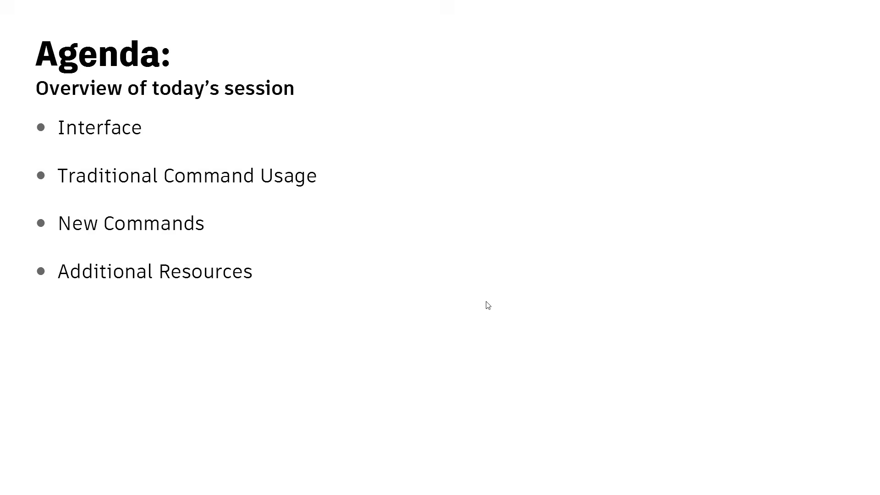
{"action": "key", "text": "Right"}
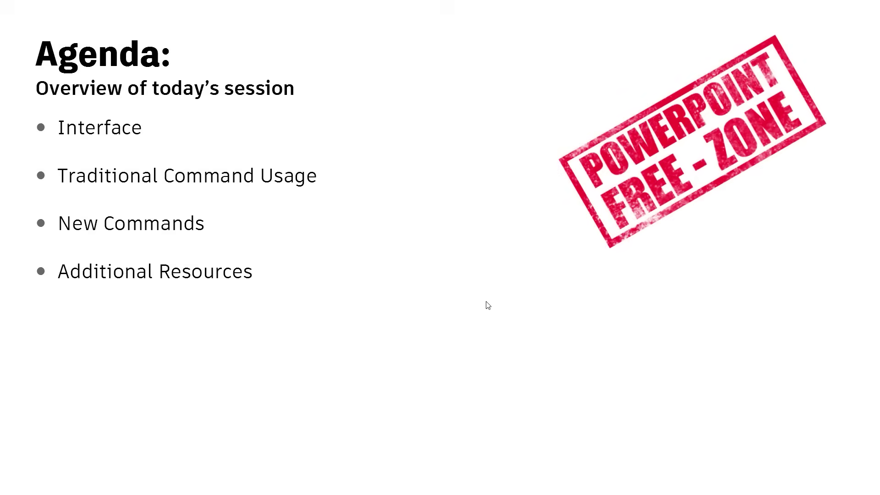
{"action": "key", "text": "Right"}
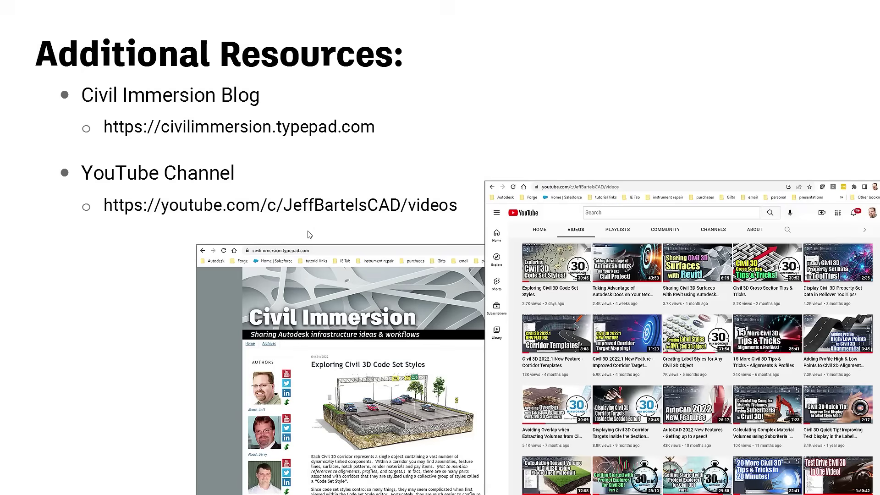
{"action": "key", "text": "Right"}
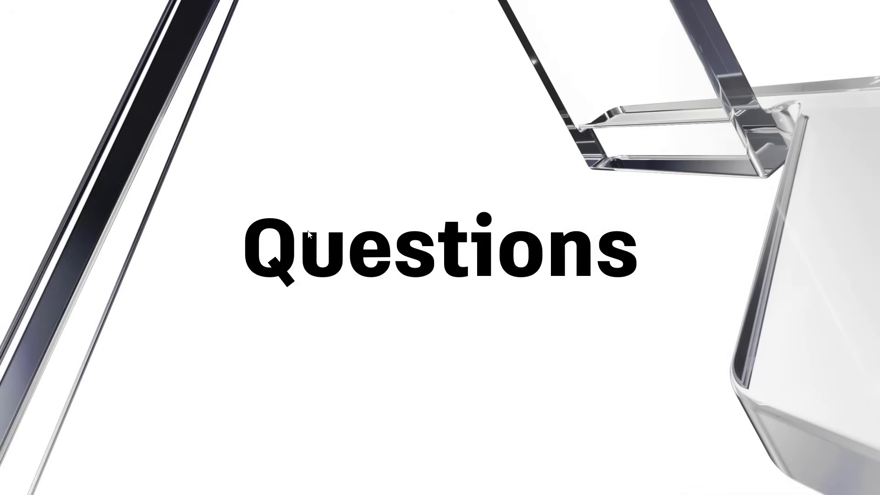